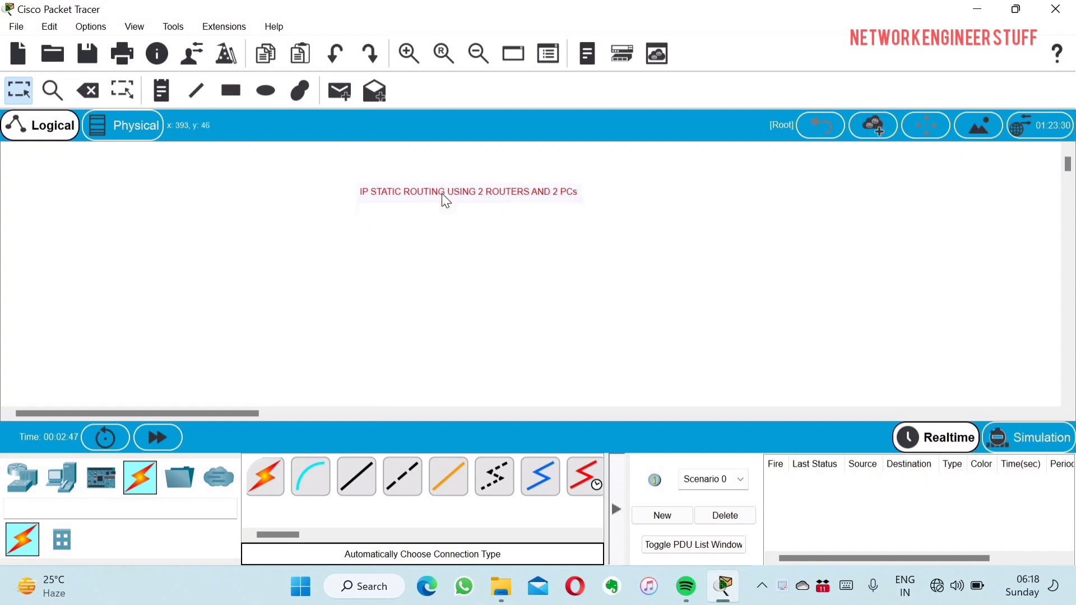
Move the title note to the workspace's upper-right area and place two 4331 routers side by side.
left_click_drag(446, 200, 888, 166)
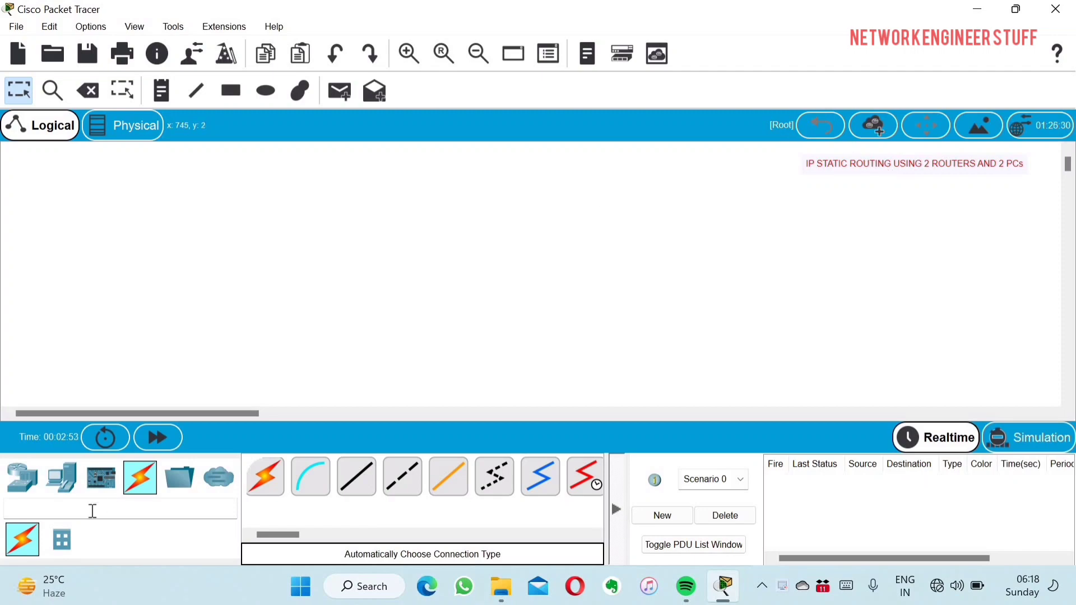
left_click(29, 486)
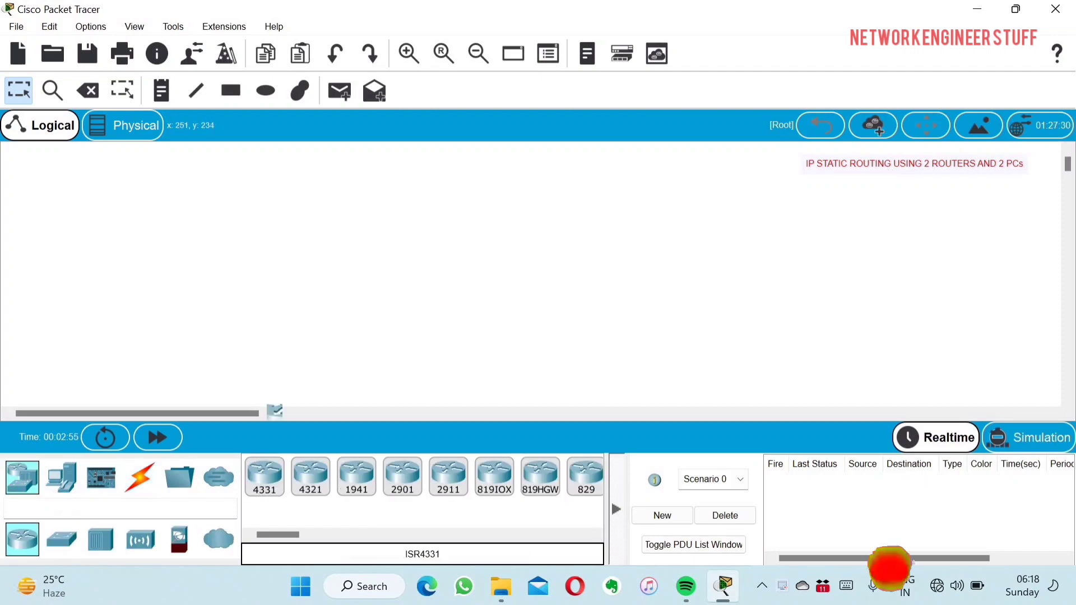
left_click_drag(357, 476, 328, 218)
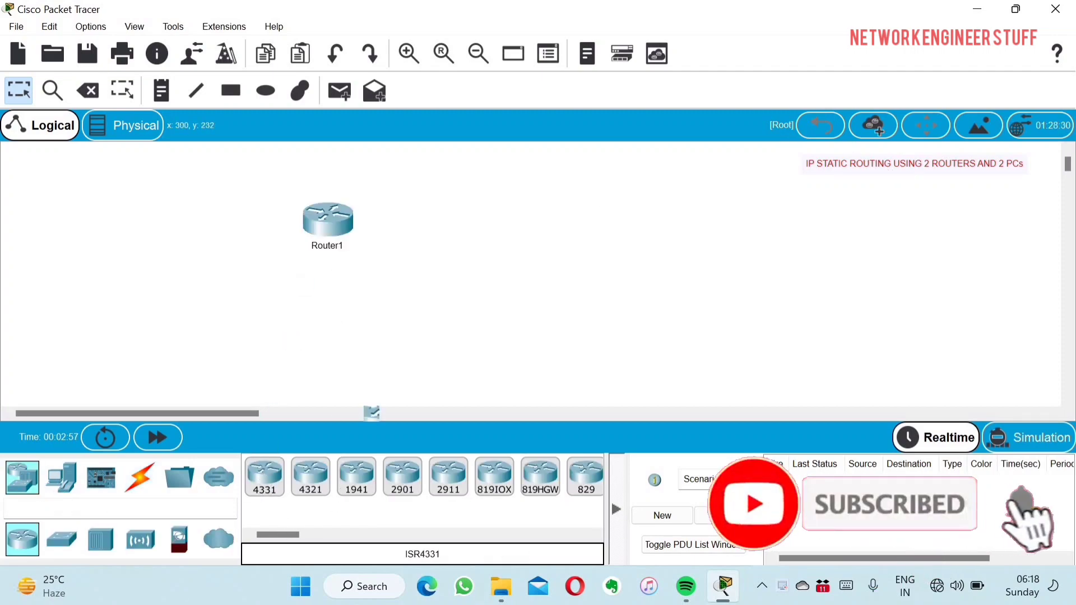
left_click_drag(265, 477, 586, 221)
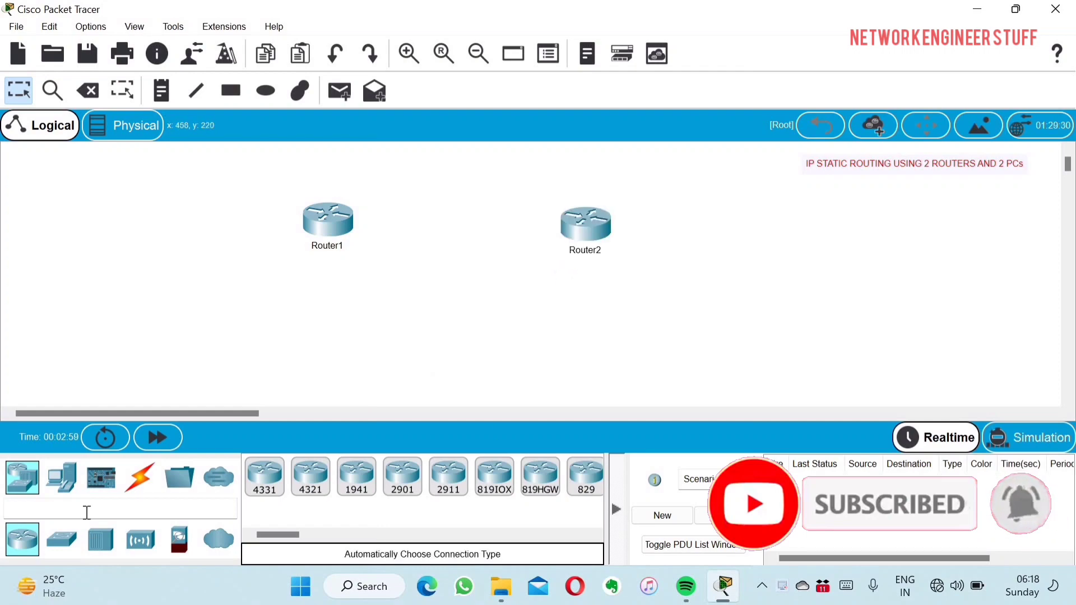
Place two PCs in the workspace, one below each router.
left_click(62, 479)
left_click_drag(264, 477, 326, 336)
left_click_drag(401, 409, 601, 332)
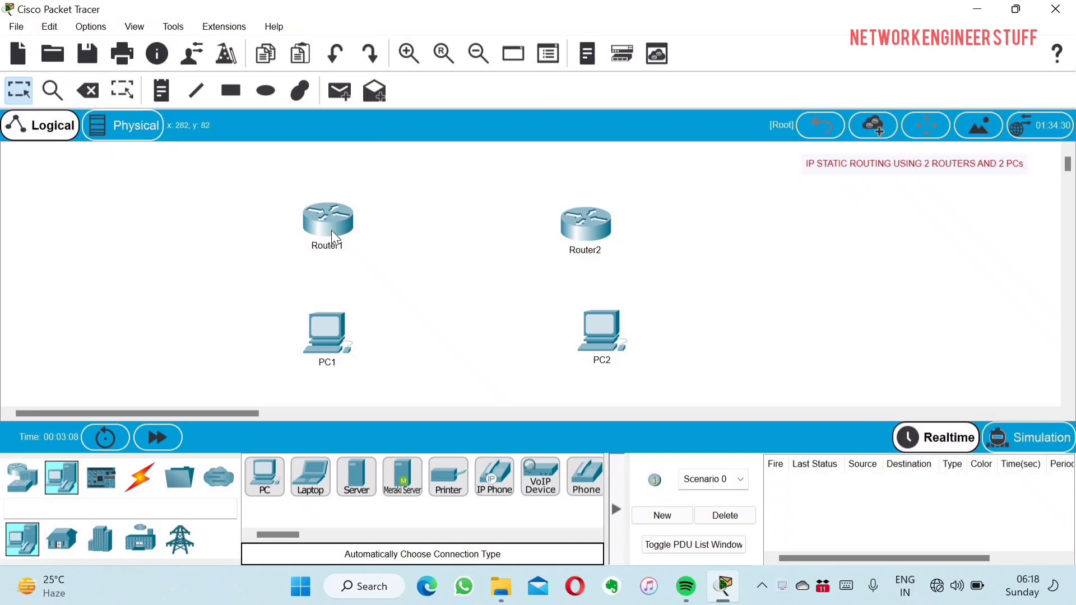
Power off Router1, install a NIM-2T module in its first empty slot, and power it back on.
mouse_move(331, 231)
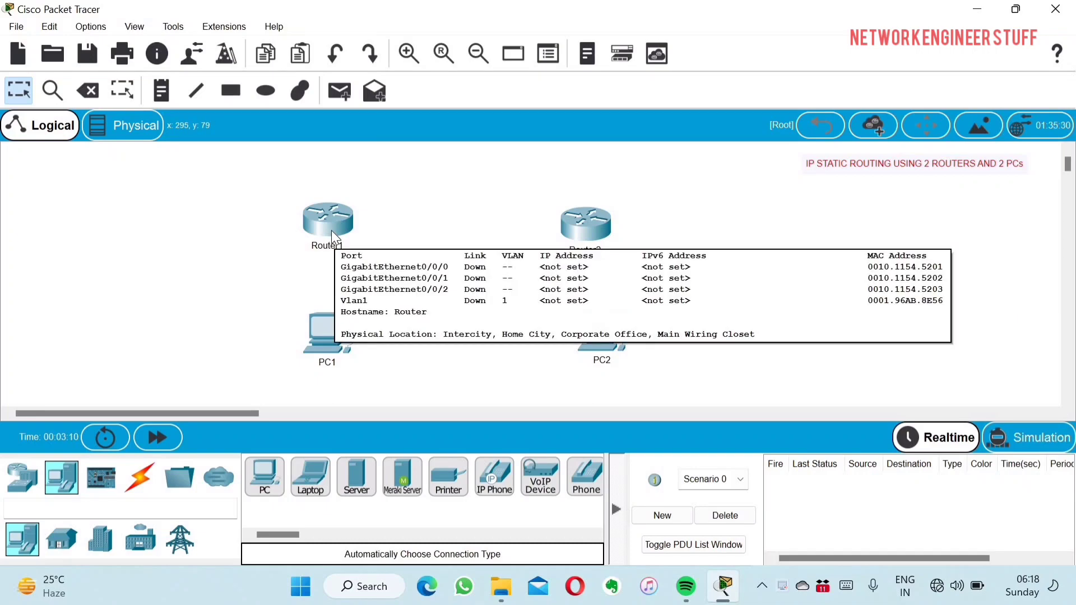
left_click(332, 231)
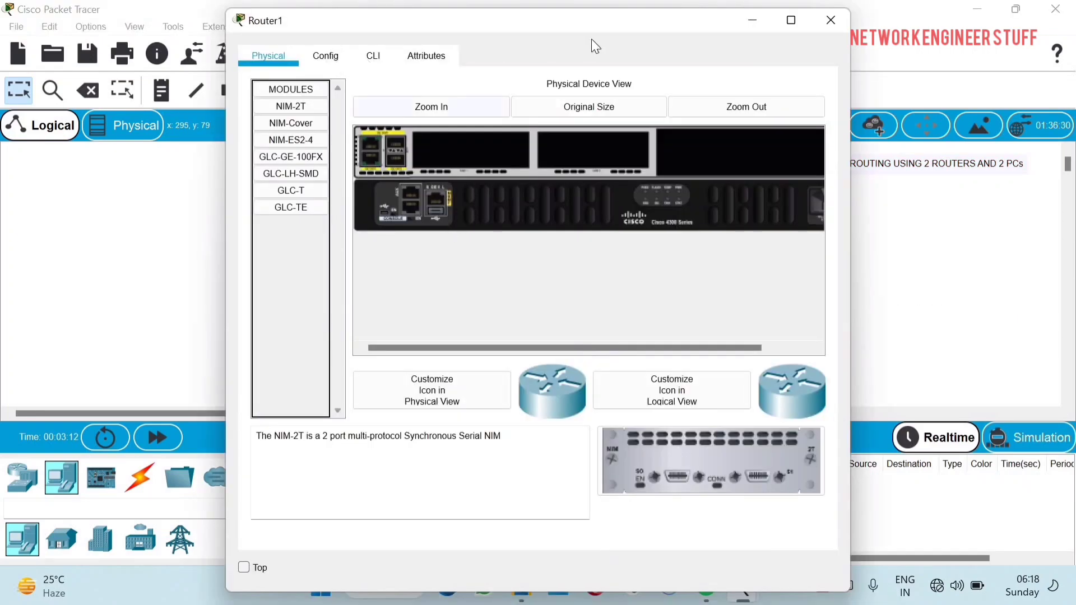
double_click(597, 26)
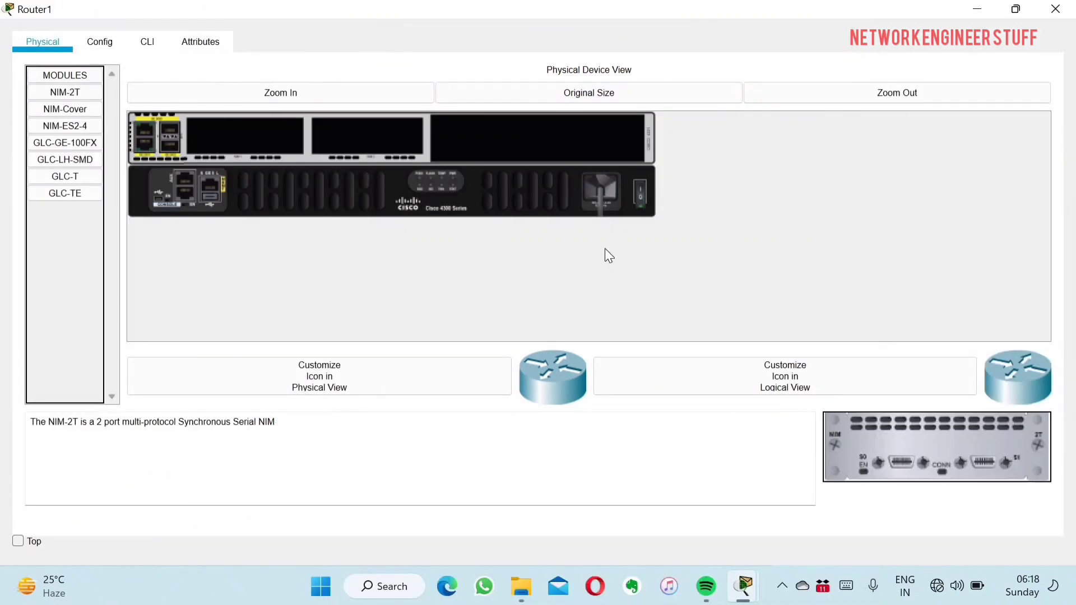
left_click(641, 200)
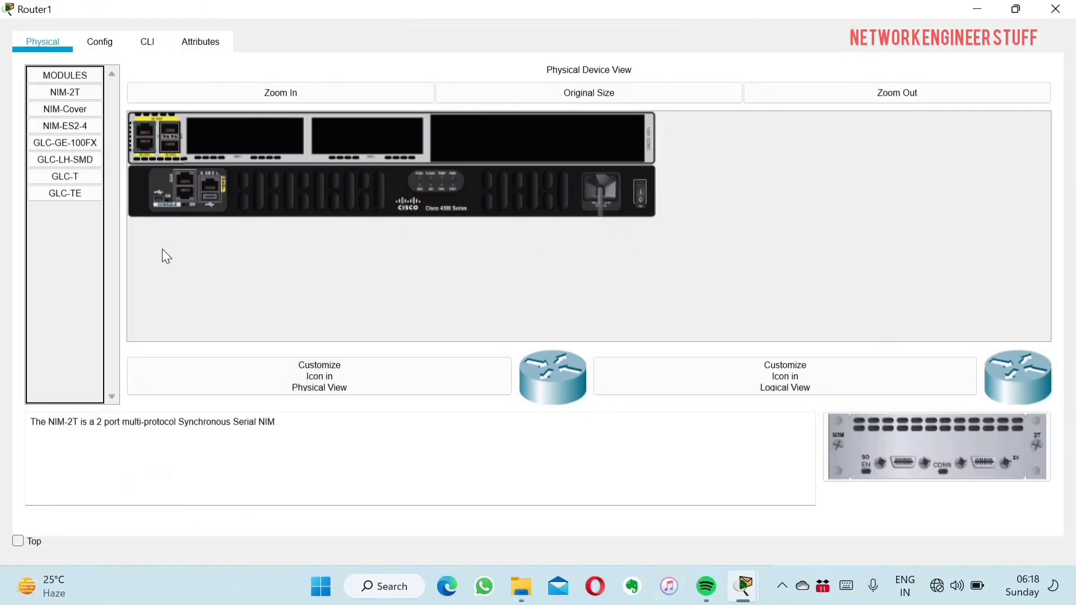
left_click(74, 93)
left_click_drag(75, 92, 244, 129)
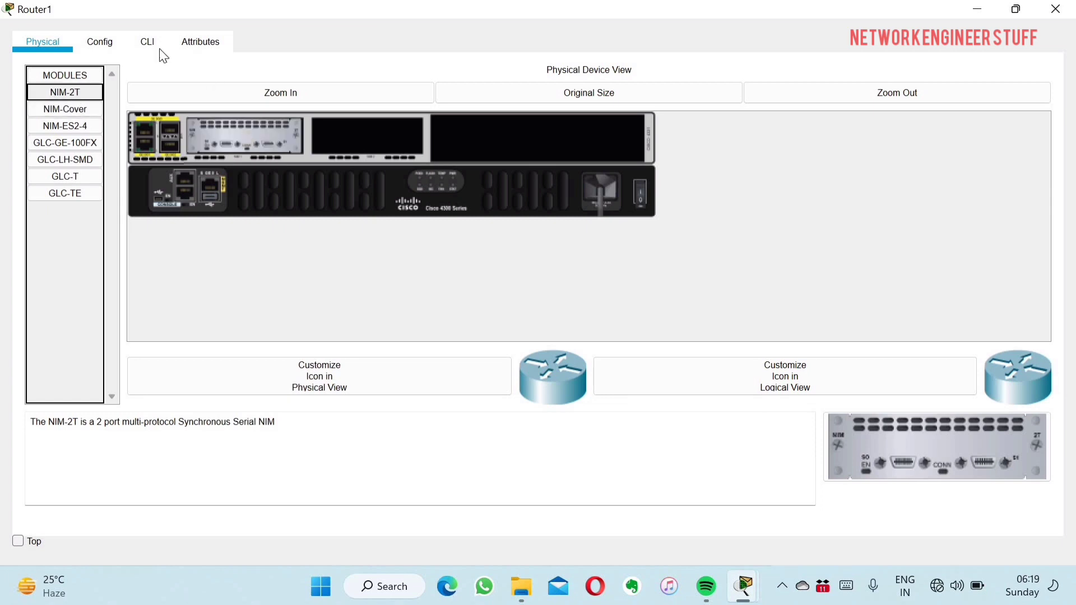
left_click(639, 201)
left_click(100, 41)
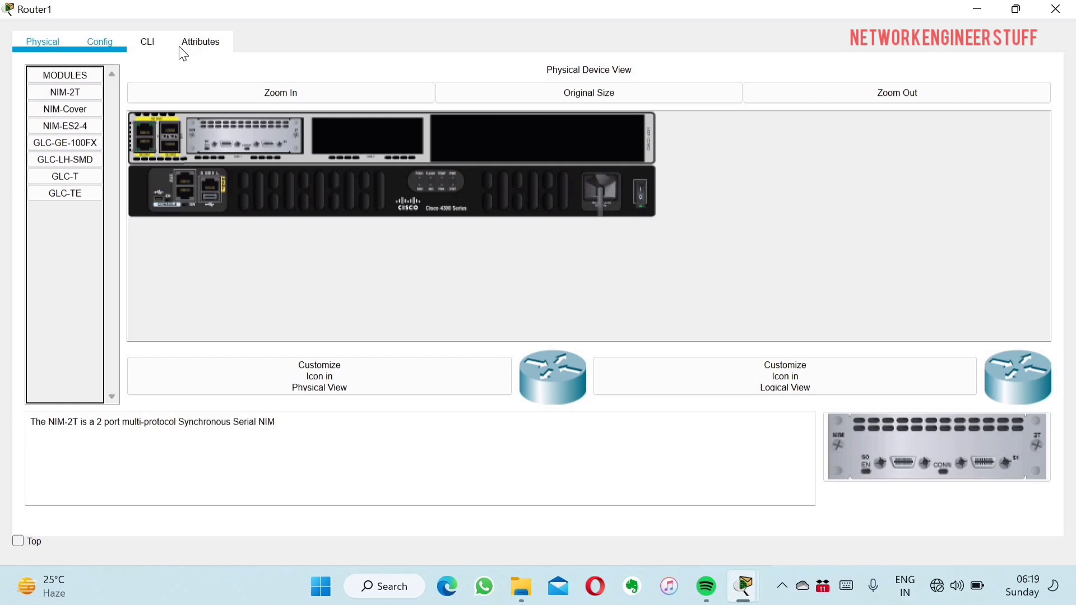
left_click(570, 312)
left_click(978, 9)
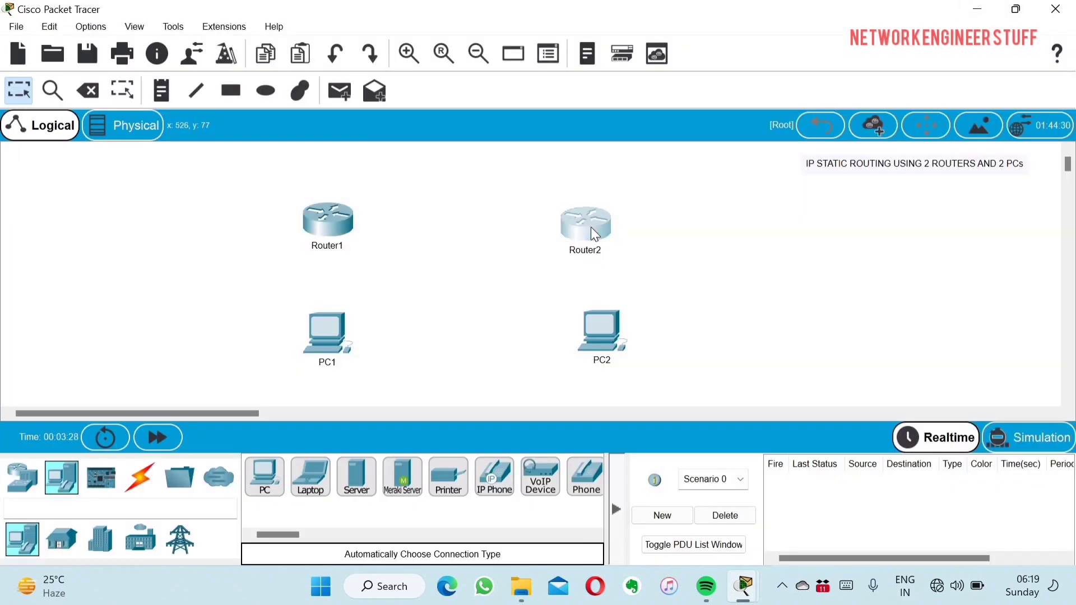
Power off Router2, install a NIM-2T module in its first empty slot, and power it back on.
left_click(591, 227)
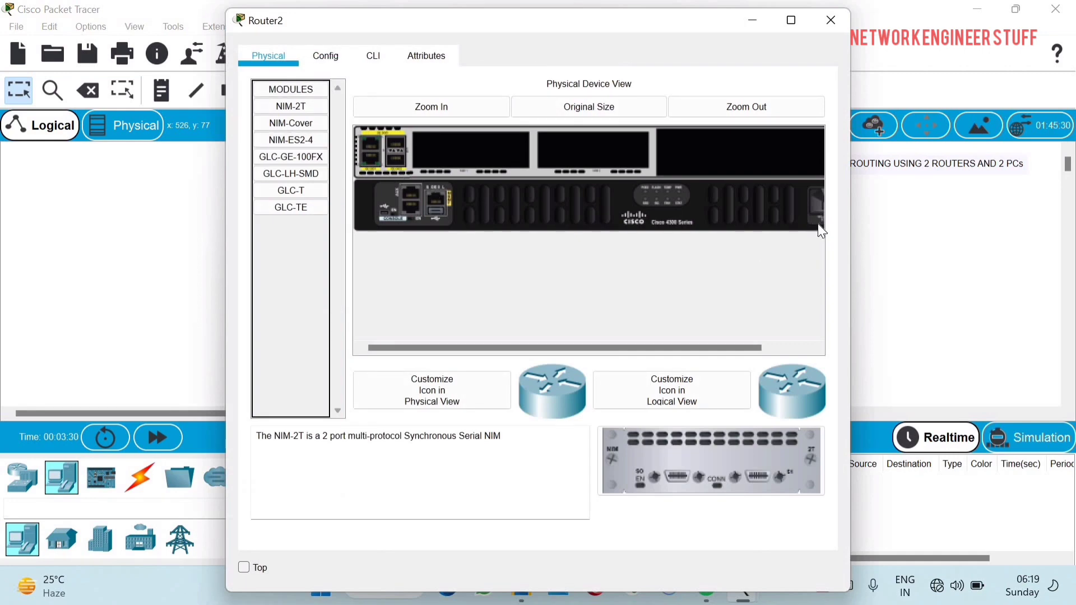
left_click(792, 22)
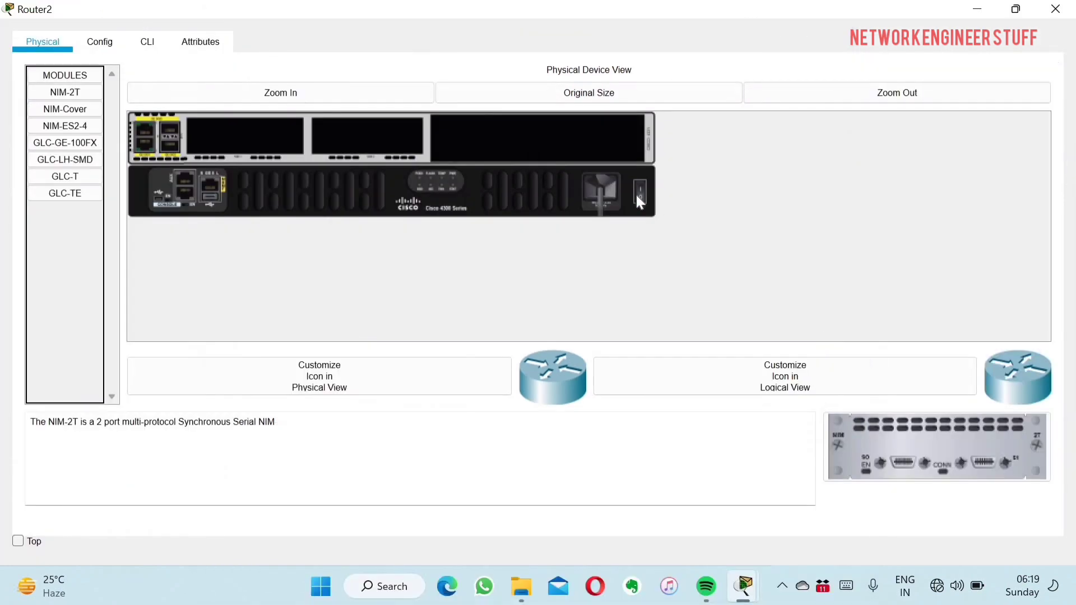
left_click(640, 196)
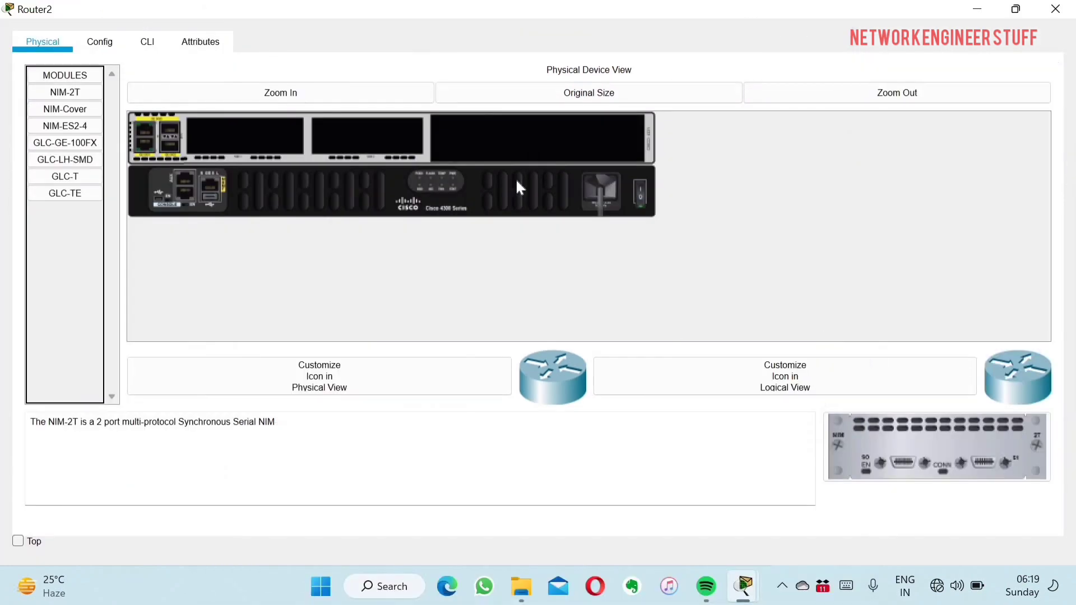
left_click(47, 93)
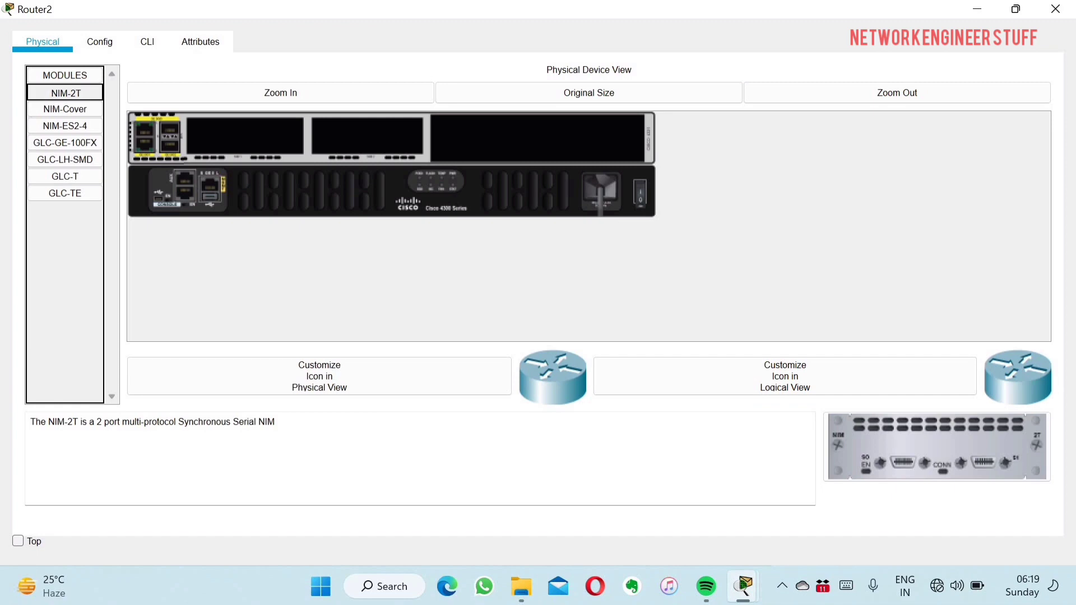
left_click_drag(250, 143, 250, 143)
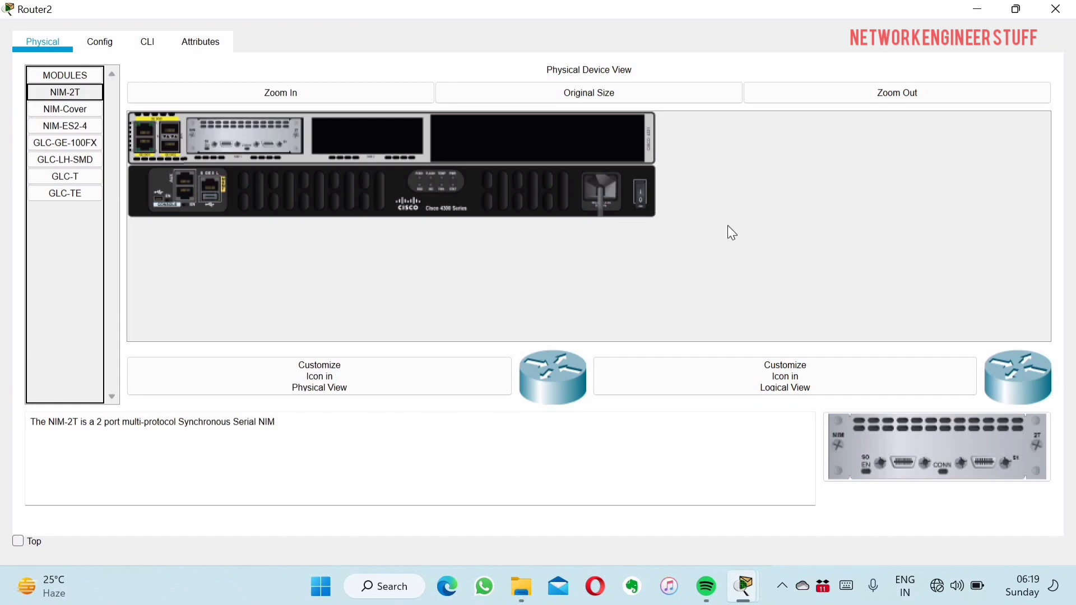
left_click(641, 193)
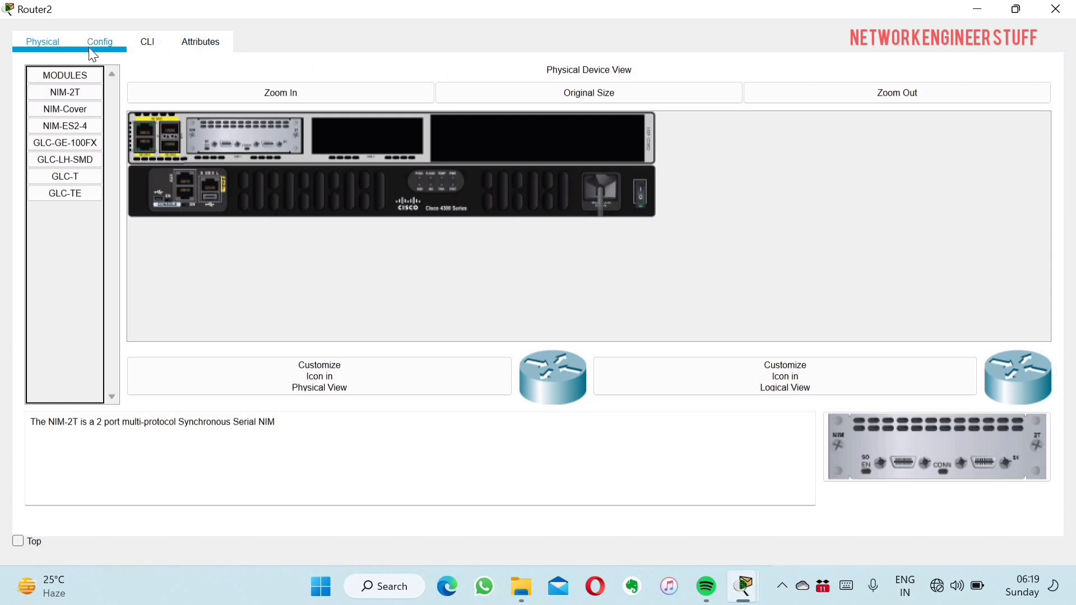
left_click(90, 49)
left_click(587, 313)
left_click(976, 12)
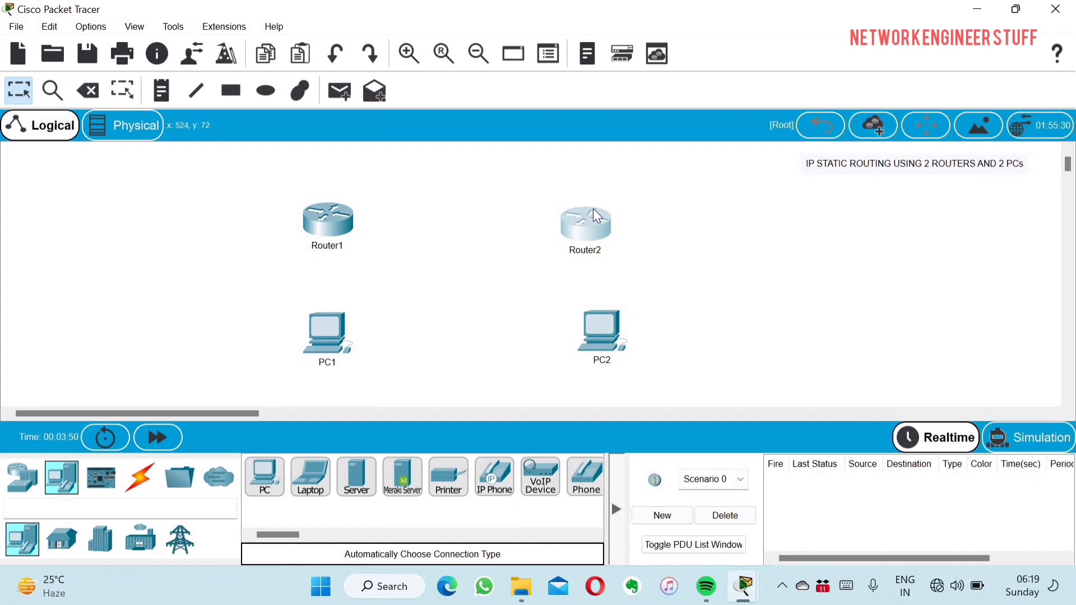
Shift Router2 slightly upward and link Router1 to Router2 with an automatically chosen connection.
left_click_drag(594, 230, 598, 217)
left_click(140, 478)
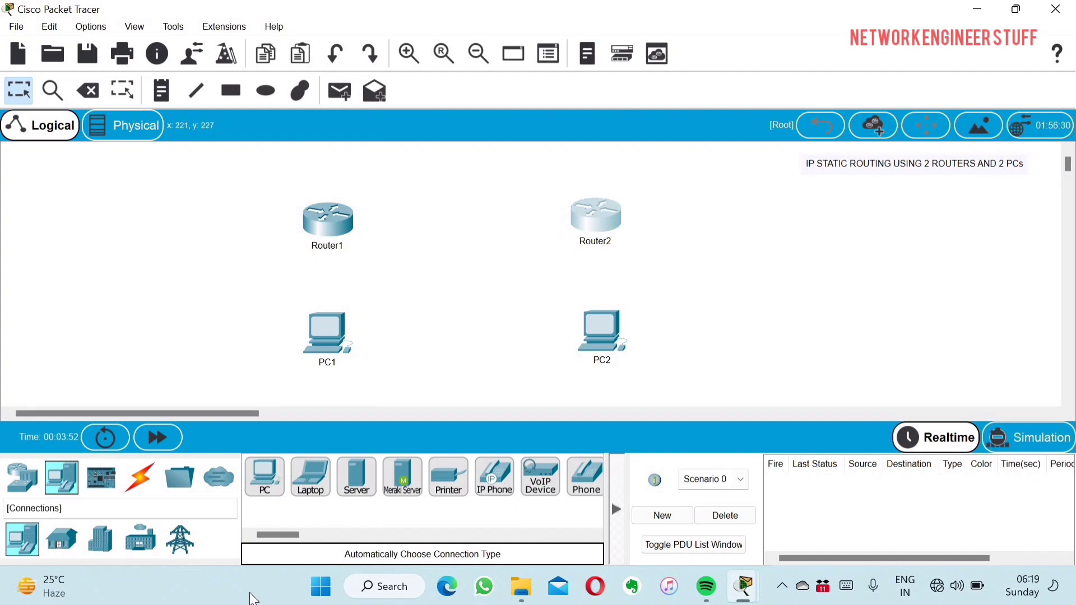
left_click(345, 224)
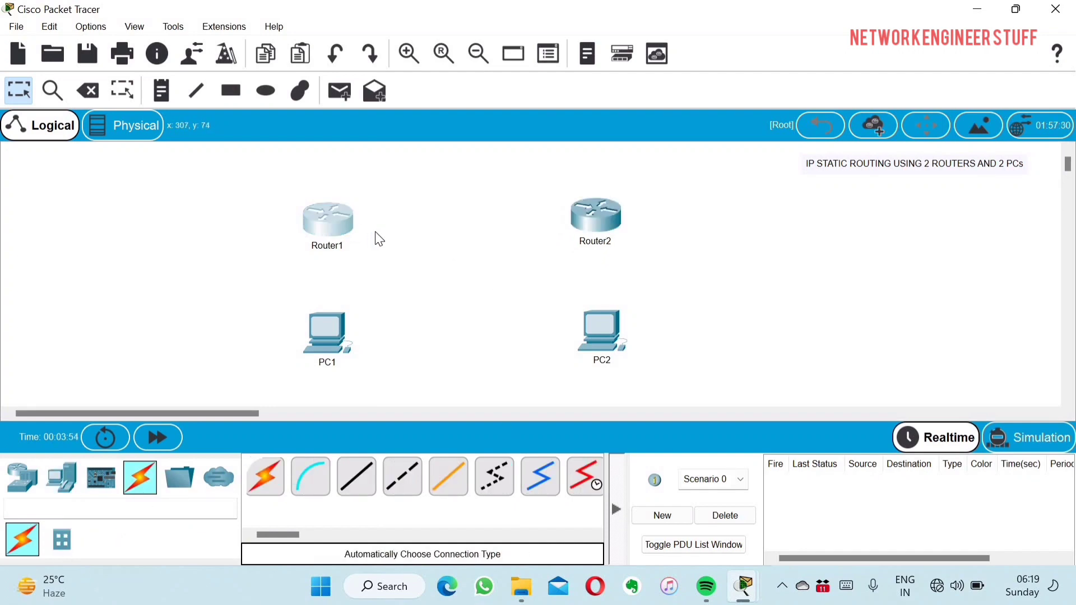
left_click(831, 20)
left_click(347, 220)
left_click(585, 224)
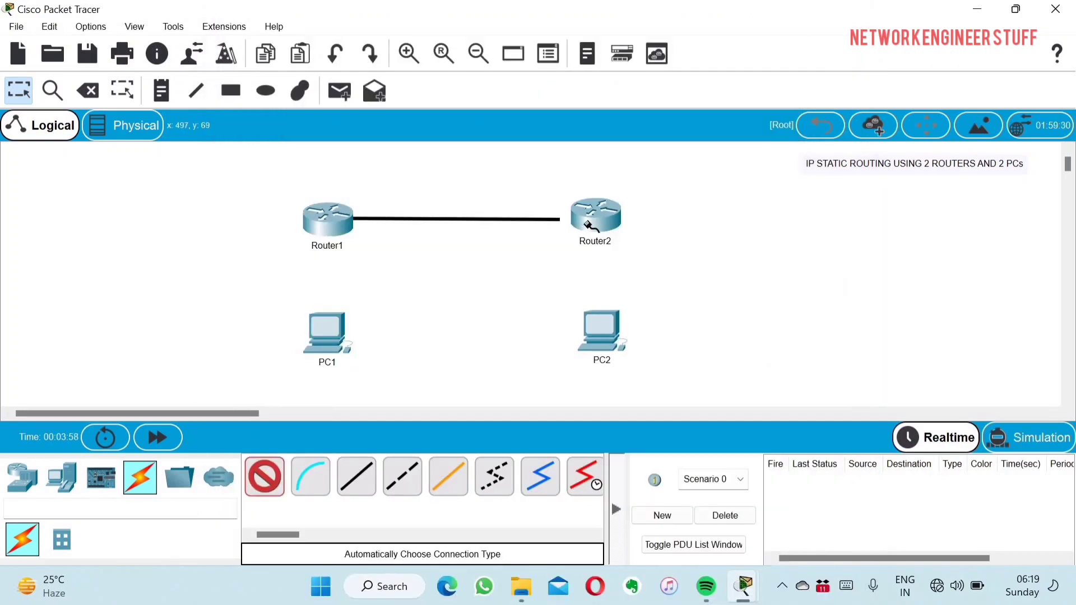
left_click(576, 224)
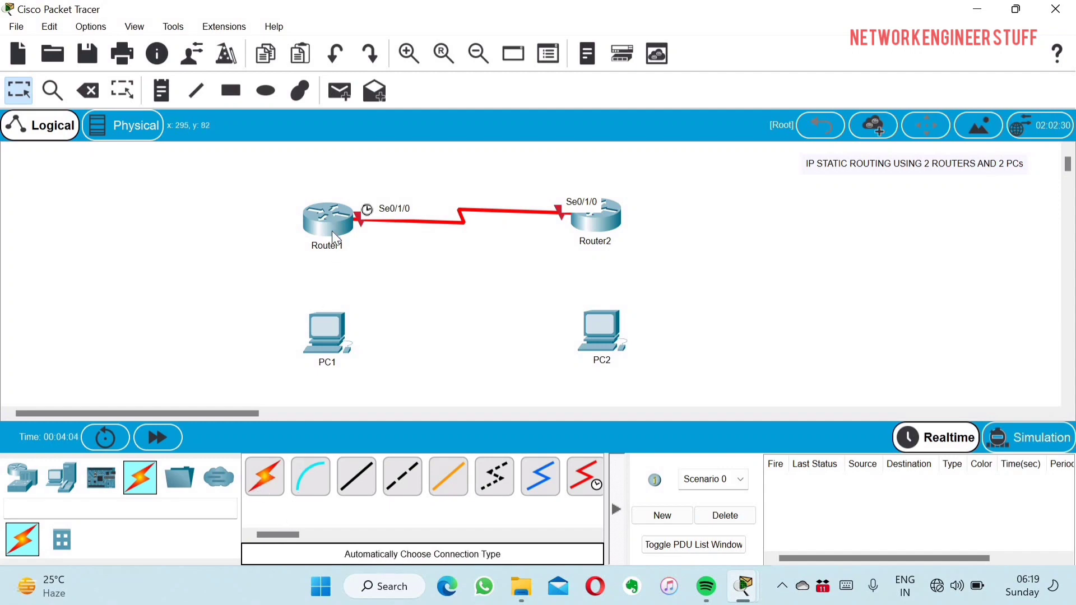
Connect Router1 to PC1 and Router2 to PC2 using the automatically chosen connection type.
left_click(265, 477)
left_click(342, 227)
left_click(830, 21)
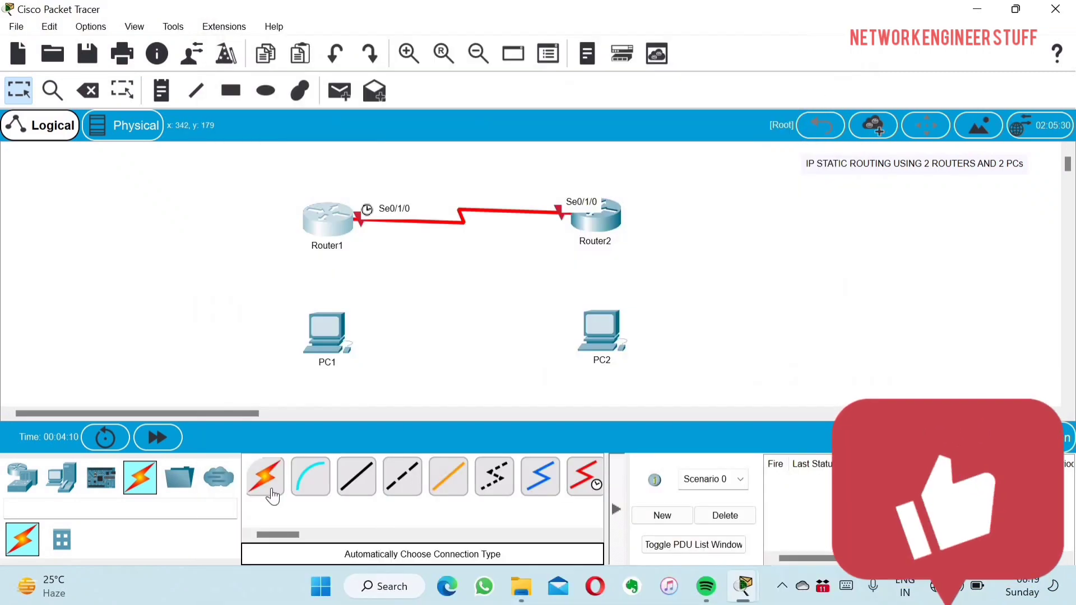
left_click(342, 227)
left_click(325, 332)
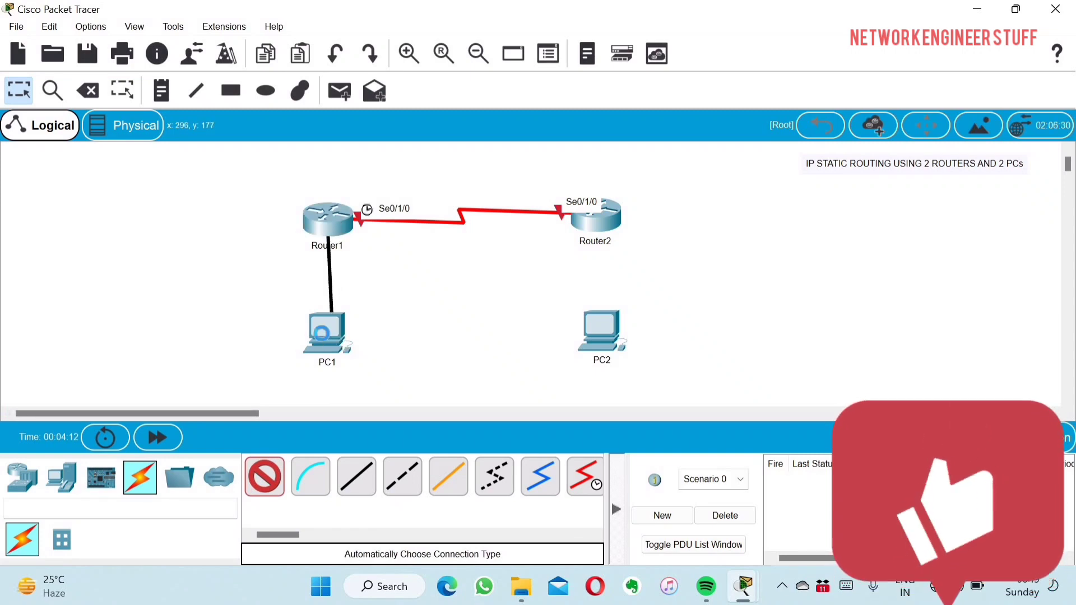
left_click(263, 483)
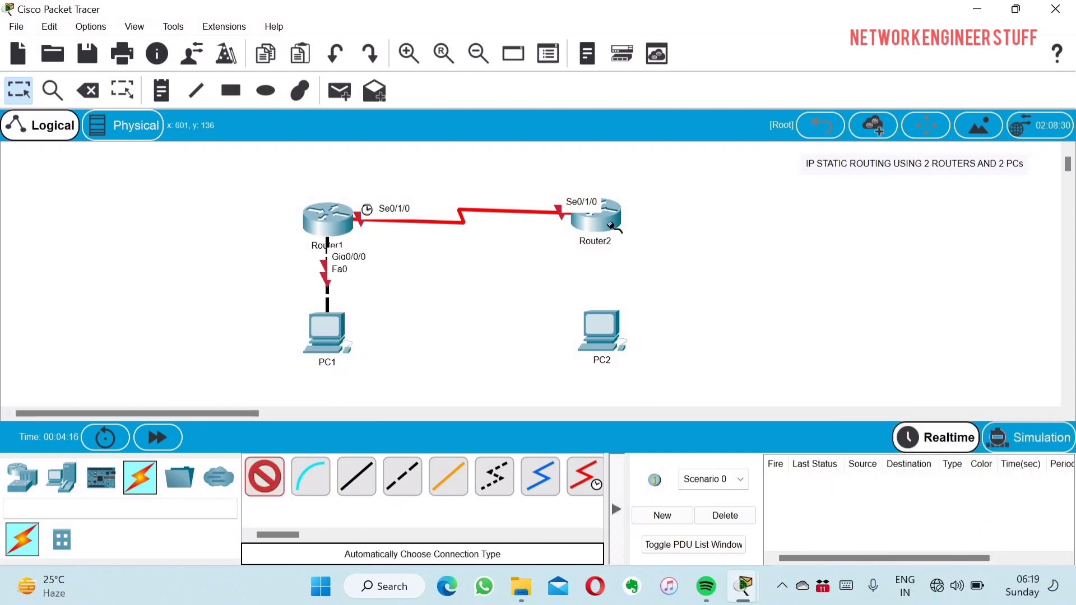
left_click(609, 223)
left_click(604, 338)
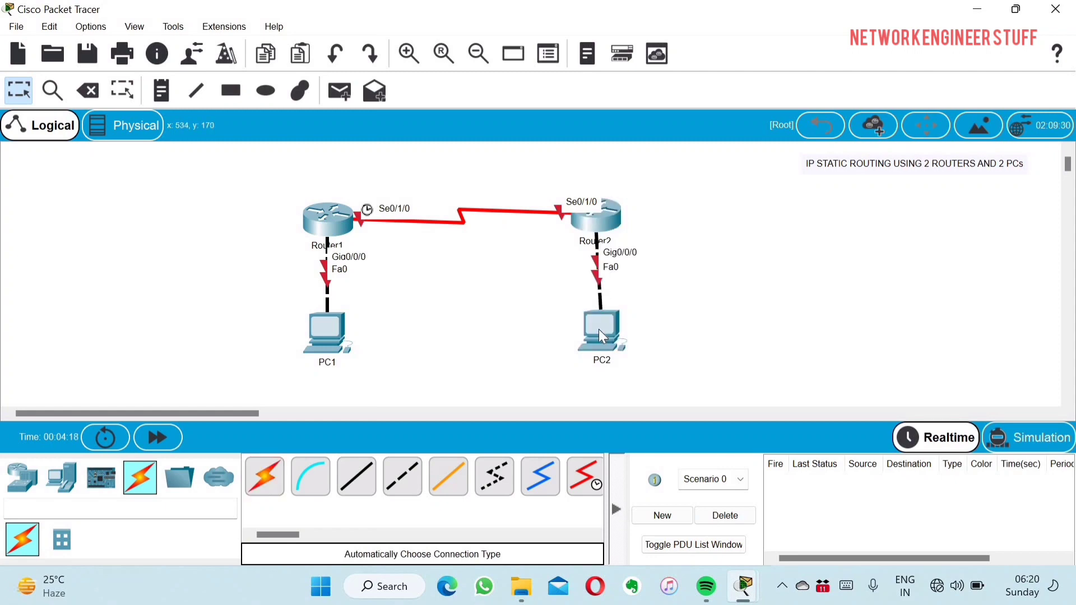
Spread the topology out, moving the PCs lower and the two router-PC pairs farther apart, with each PC under its router.
left_click_drag(323, 348, 328, 393)
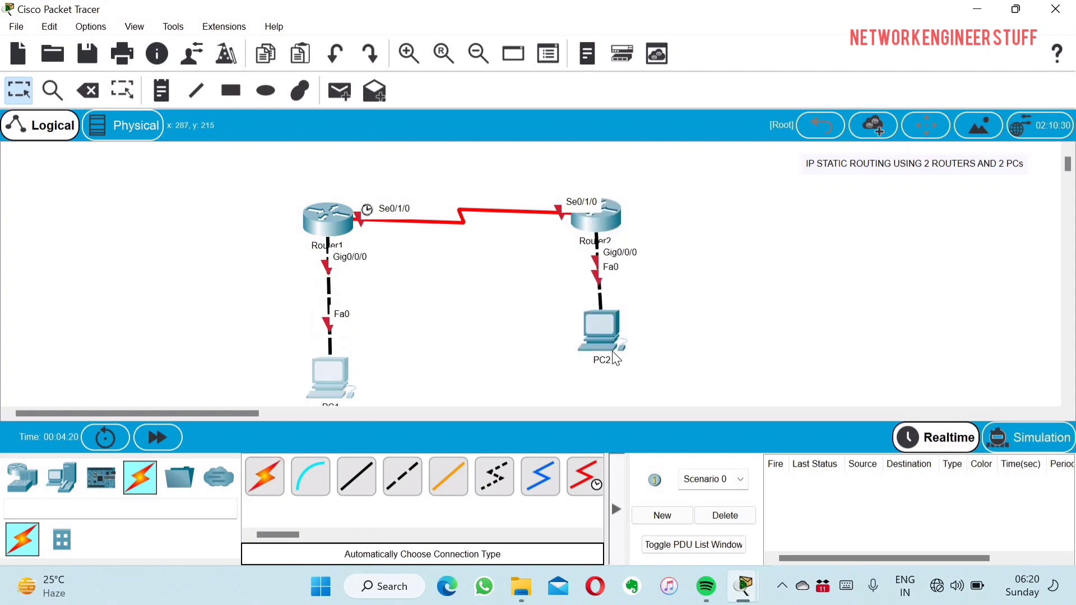
left_click_drag(600, 348, 608, 384)
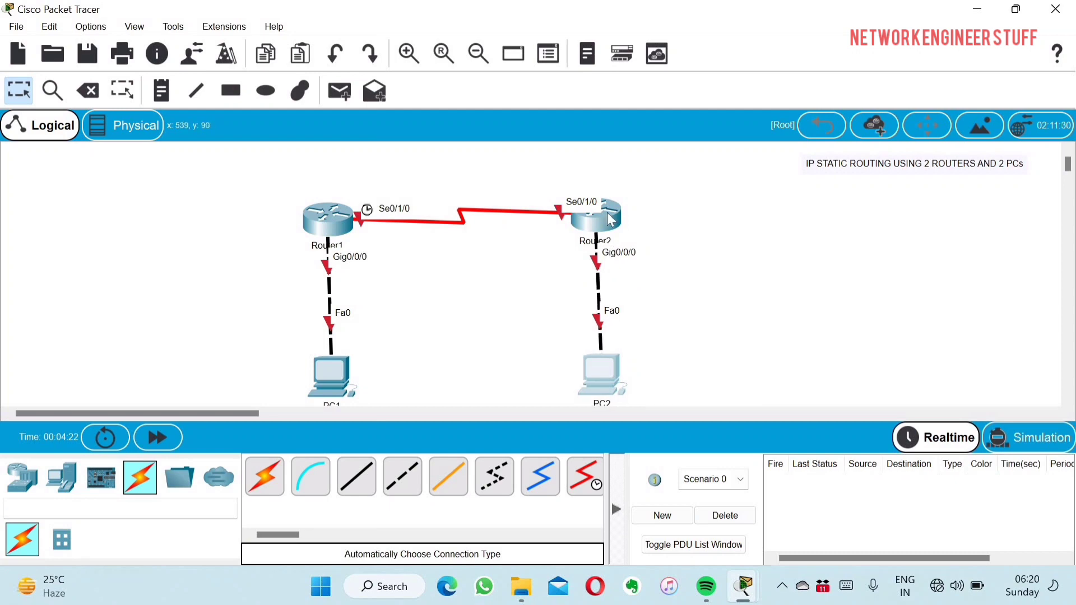
left_click_drag(607, 213, 670, 203)
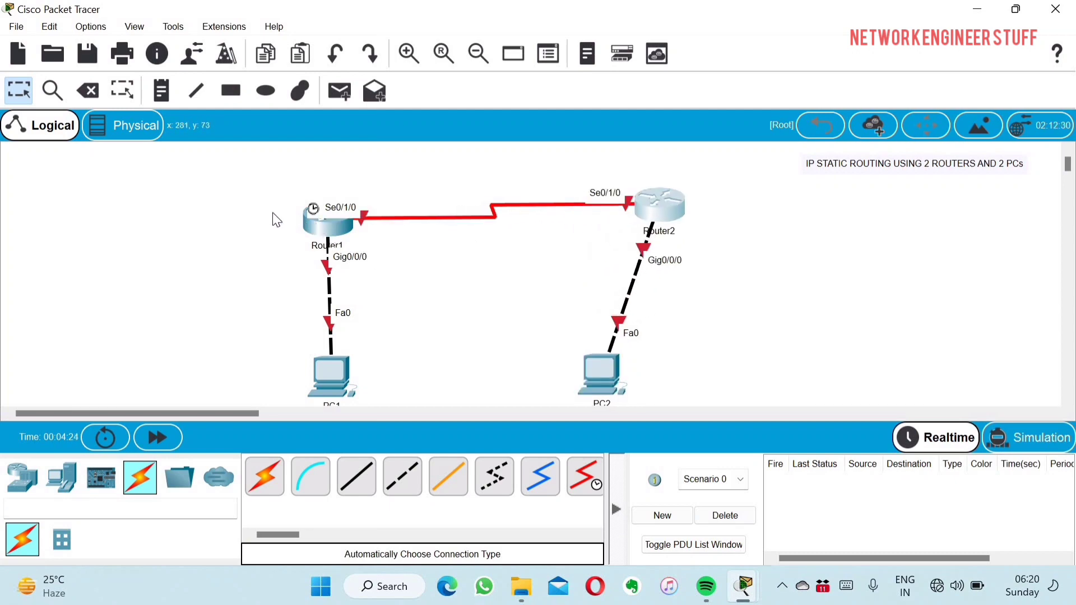
left_click_drag(275, 216, 262, 188)
left_click_drag(339, 371, 288, 362)
left_click_drag(610, 364, 680, 367)
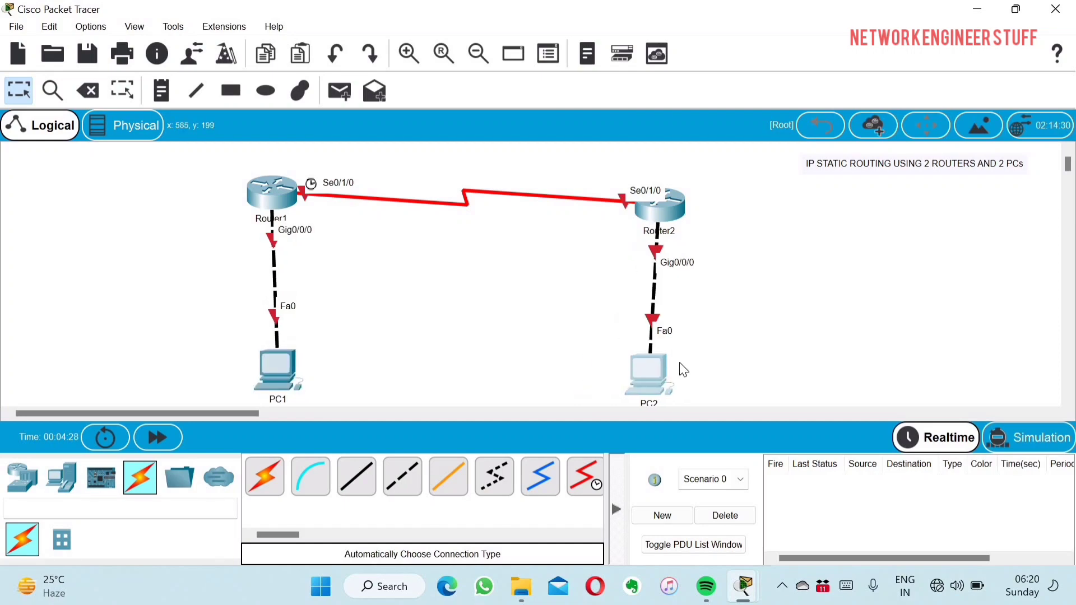
left_click_drag(678, 206, 689, 189)
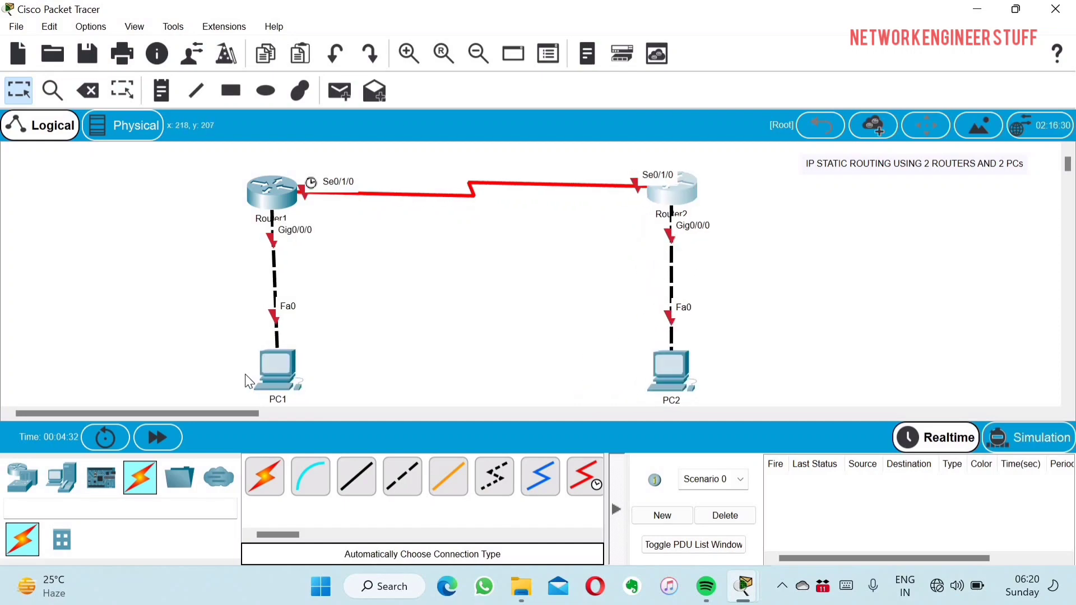
Add a note reading 12.1.1.1/30 below Router1's end of the serial link.
left_click(165, 100)
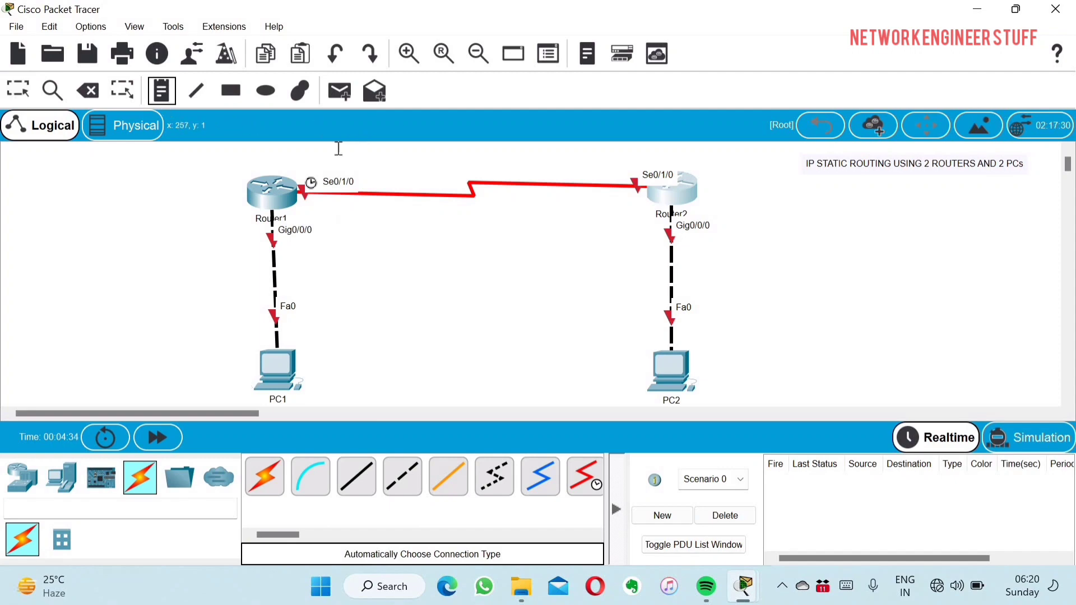
left_click(325, 213)
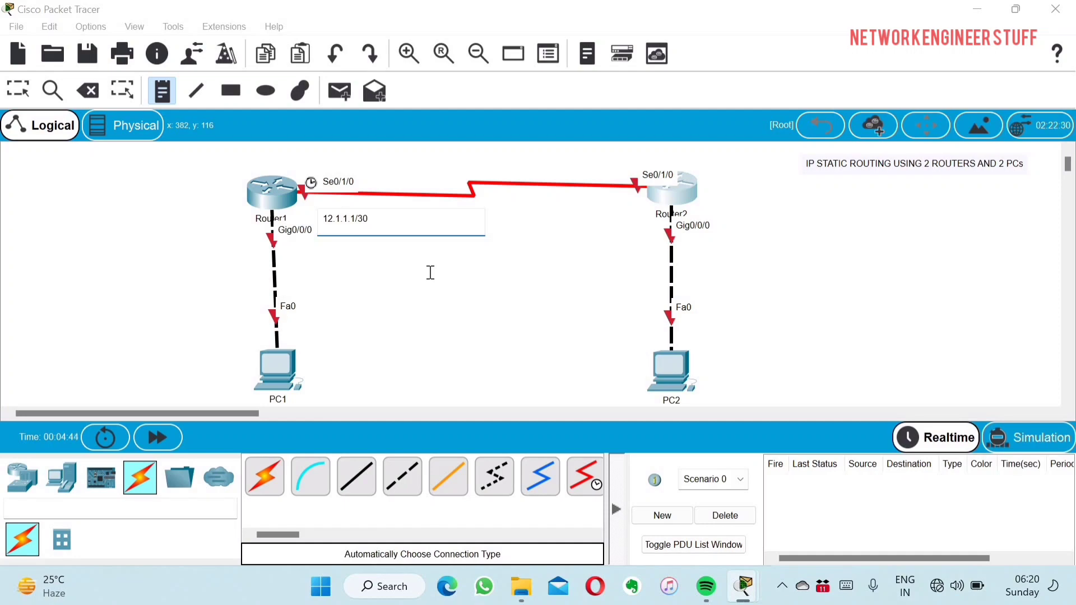
left_click(587, 203)
Add a note reading 12.1.1.2/30 below Router2's end of the serial link.
left_click(587, 203)
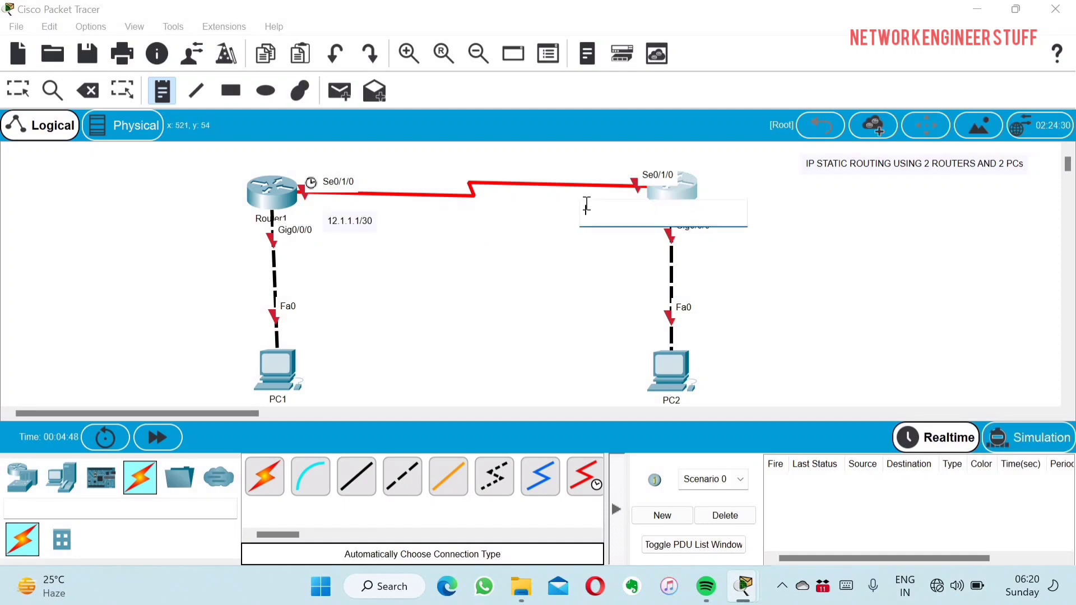
type("12.1")
key("BackSpace")
type(".2/30")
left_click(532, 258)
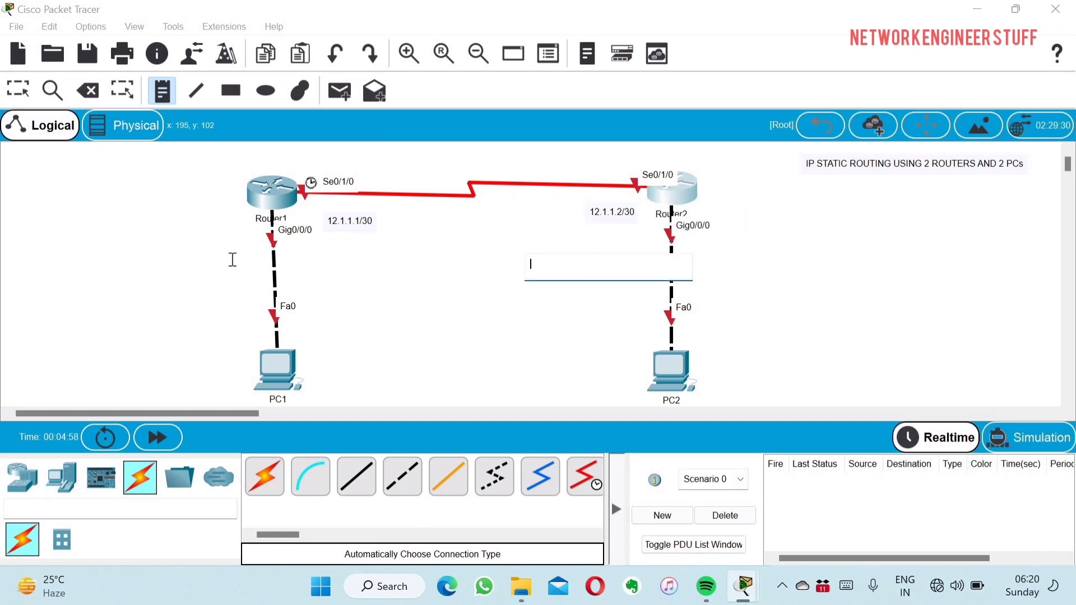
Add notes reading 10.1.1.1/24 beside Router1's Gig0/0/0 port and 10.1.1.100/24 beside PC1.
left_click(203, 232)
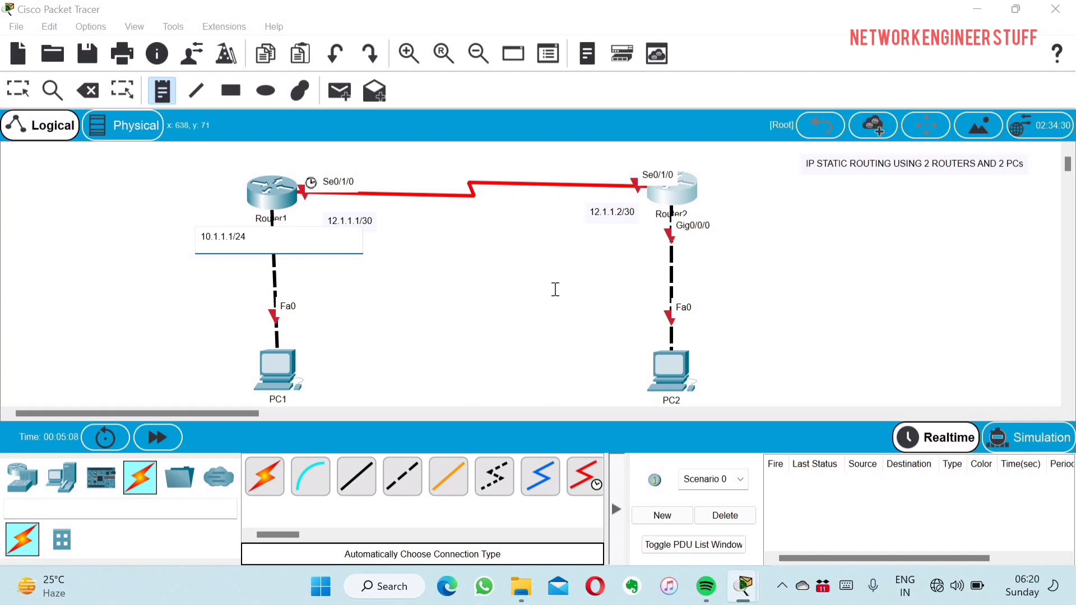
left_click(312, 374)
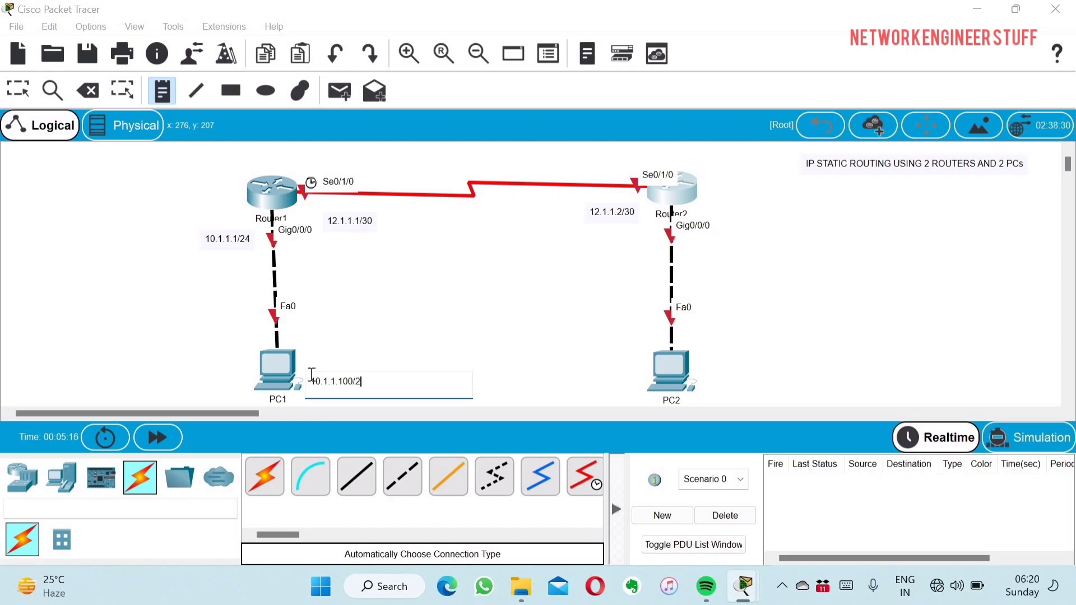
Add notes reading 20.1.1.1/24 beside Router2's Gig0/0/0 port and 20.1.1.100/24 beside PC2.
left_click(692, 241)
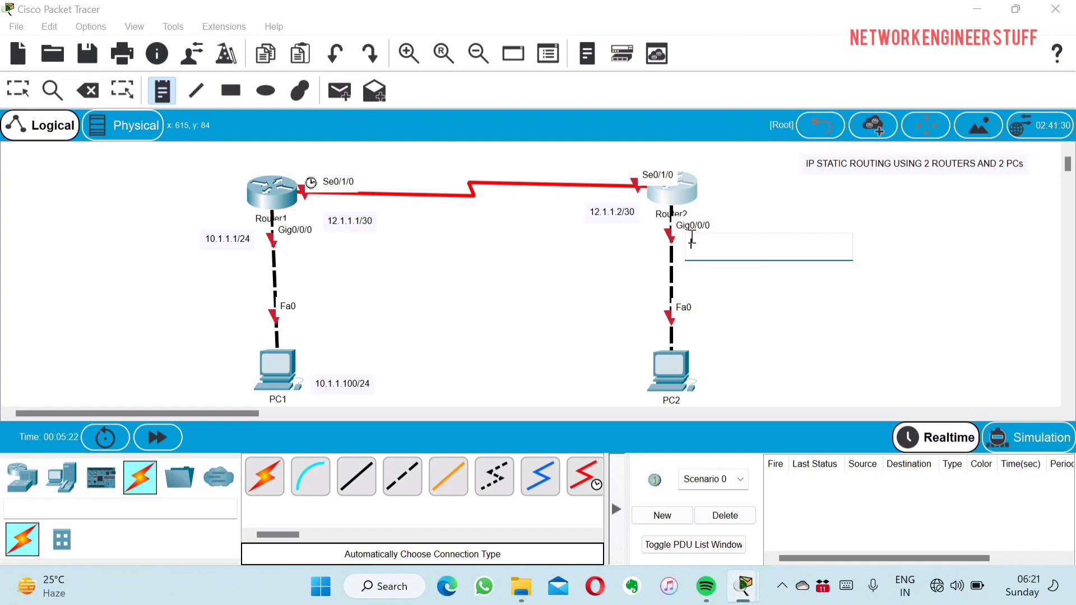
type("20.1.1.1/24")
left_click(701, 368)
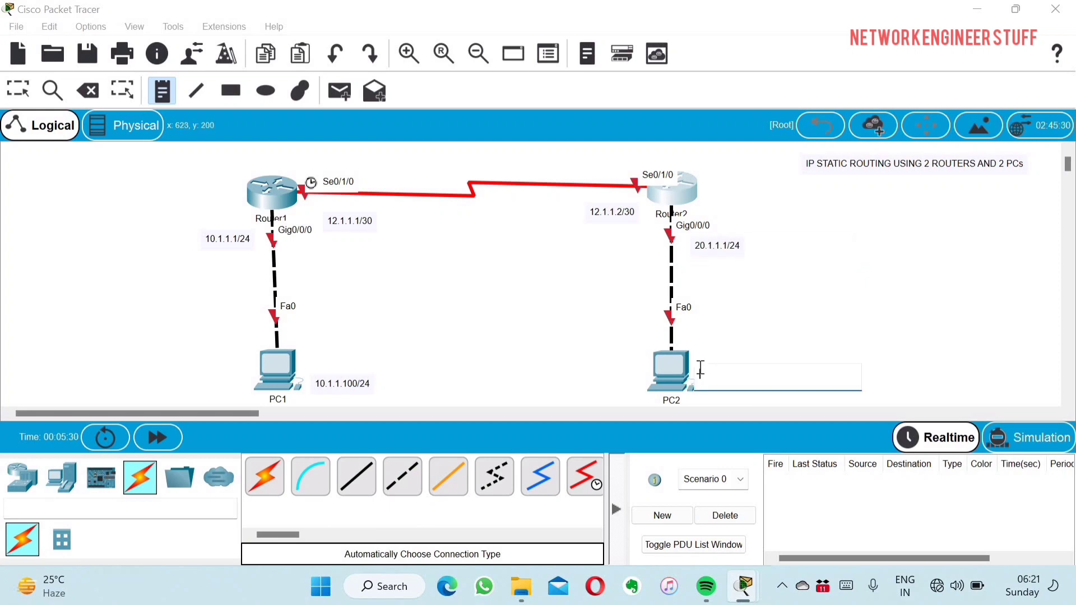
type("20.1.1.100/24")
left_click(935, 307)
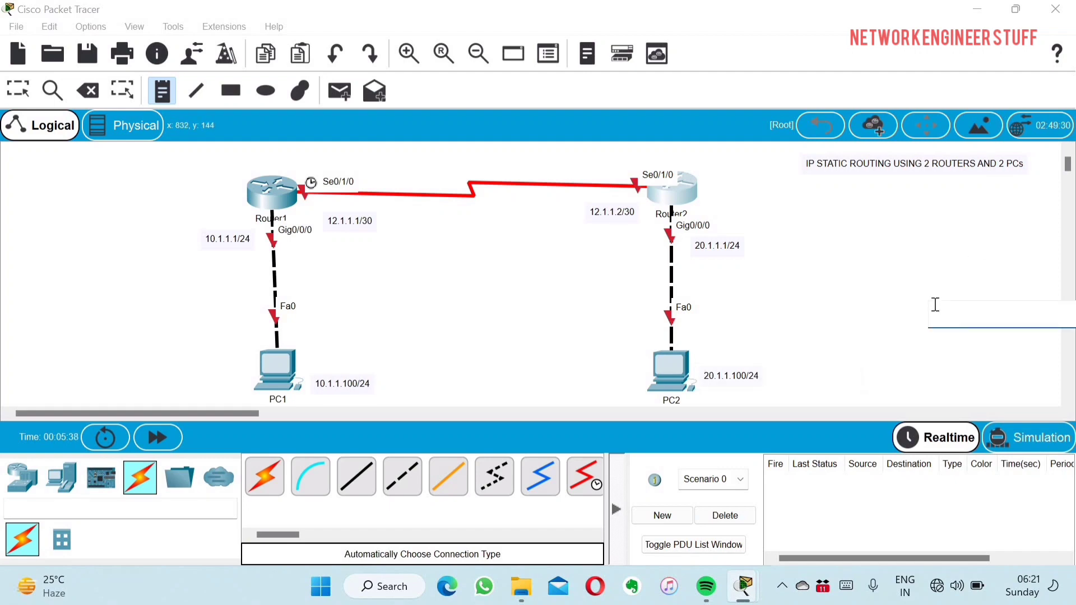
Stop placing notes and open Router1's command-line interface at the Router> prompt.
left_click(140, 477)
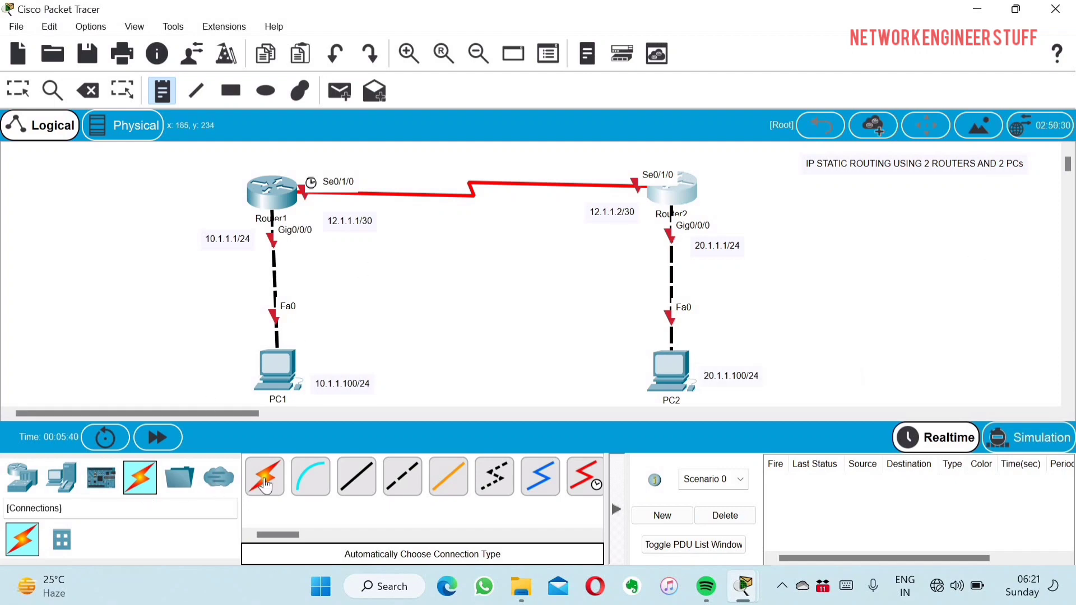
left_click(267, 485)
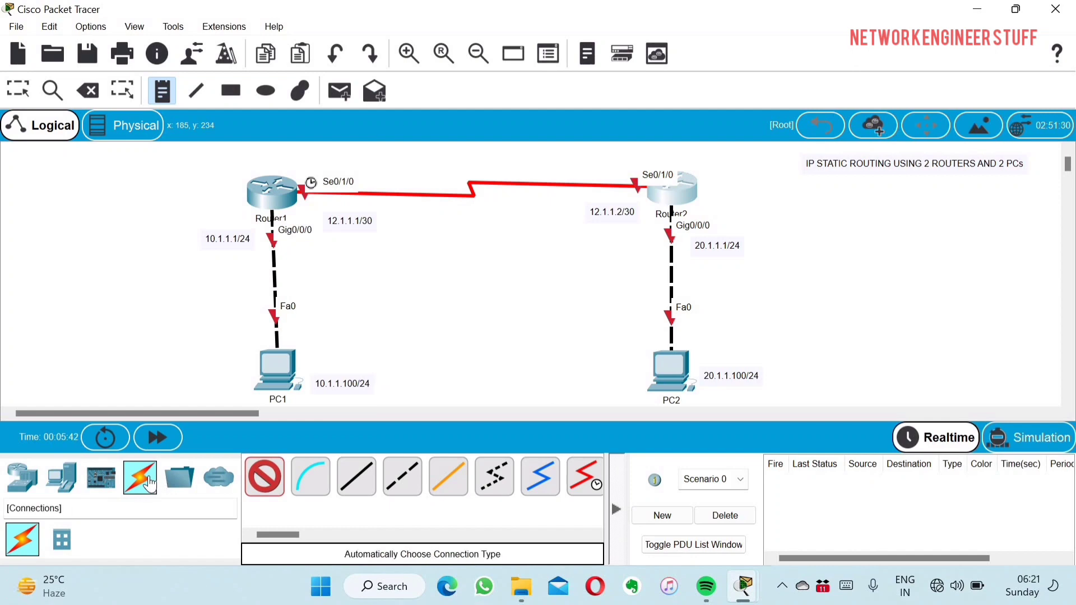
left_click(265, 477)
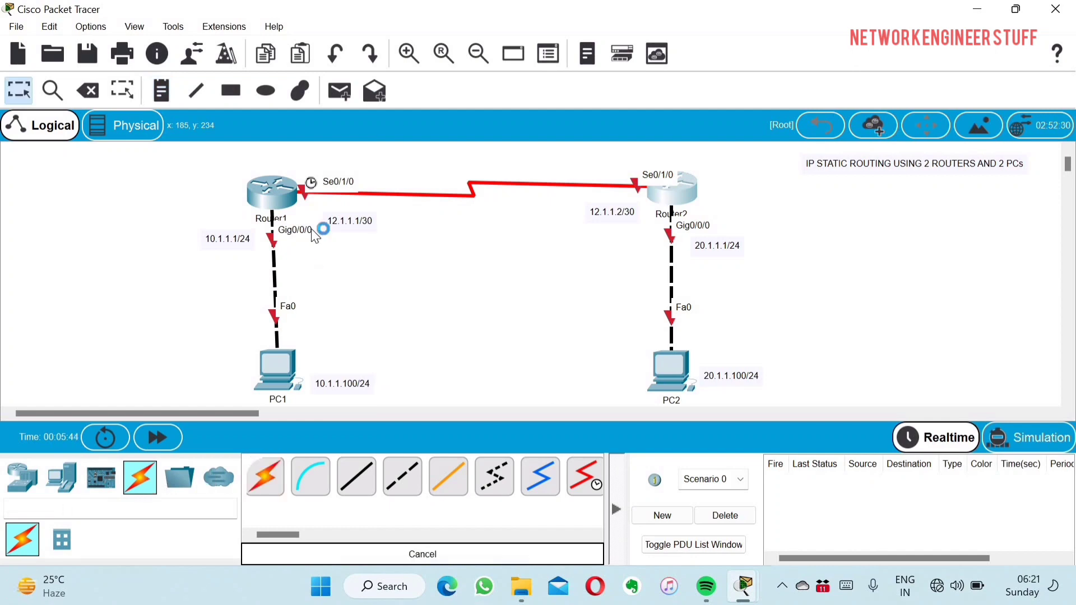
left_click(281, 197)
left_click(333, 60)
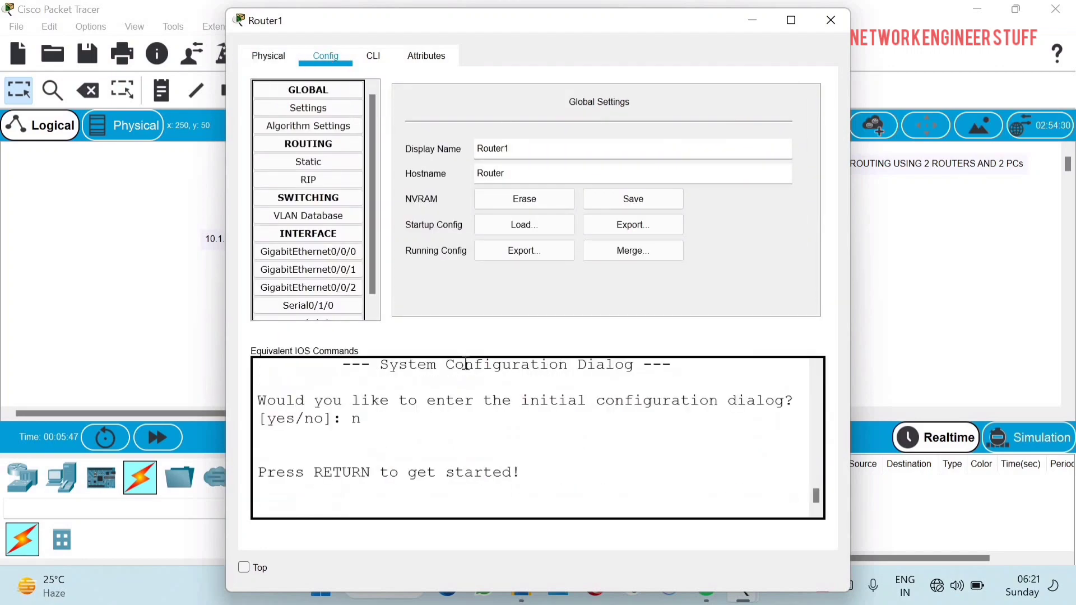
left_click(374, 59)
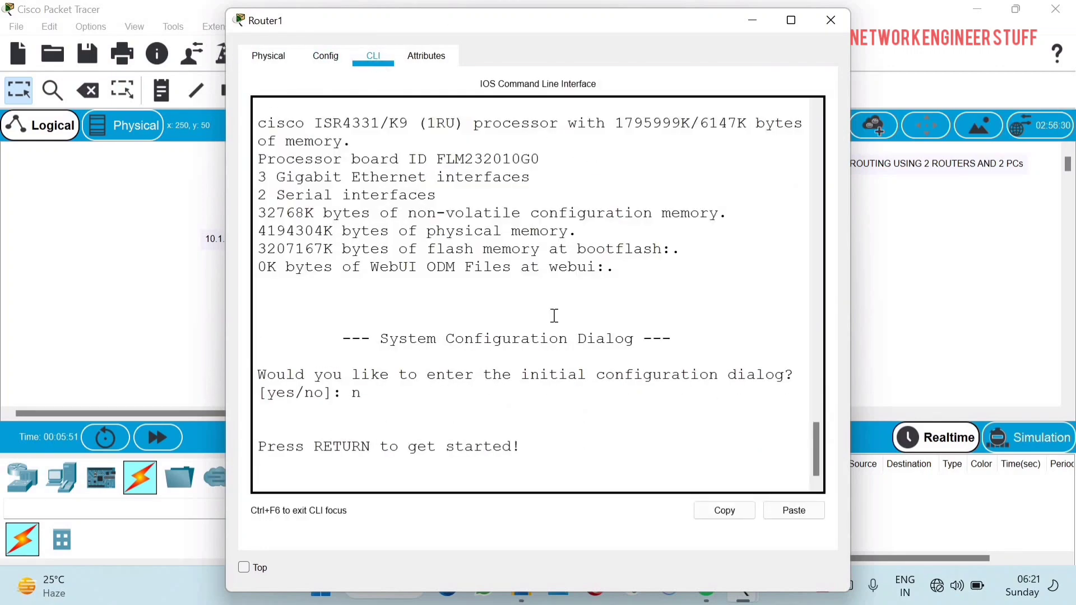
key("Return")
key("Return")
key("Return")
key("Return")
key("Return")
key("Return")
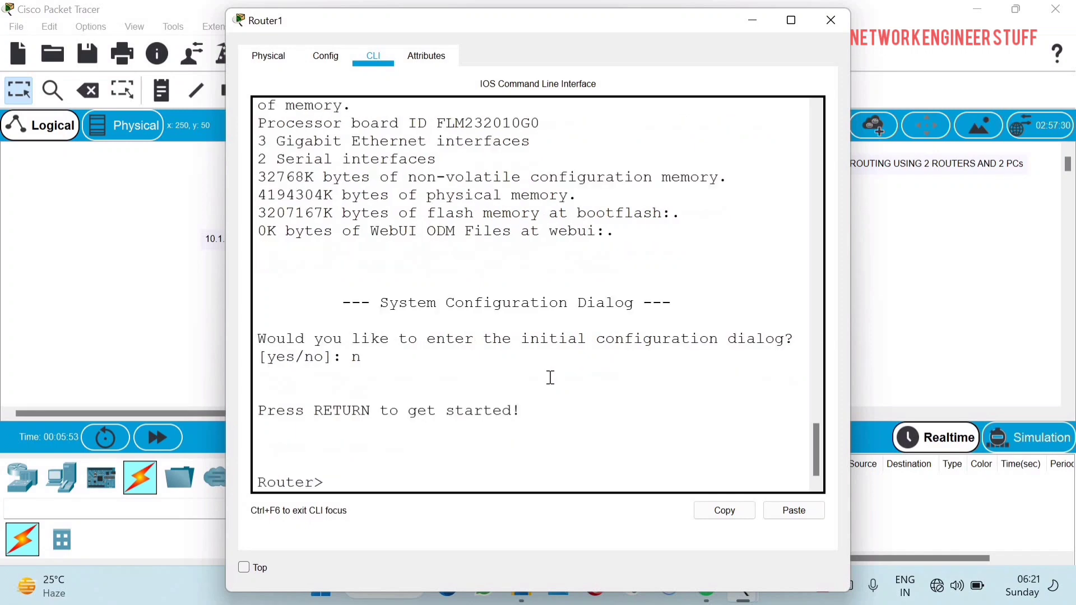
Enter privileged EXEC mode on Router1 with the en command.
type("en")
key("Return")
key("Return")
key("Return")
key("Return")
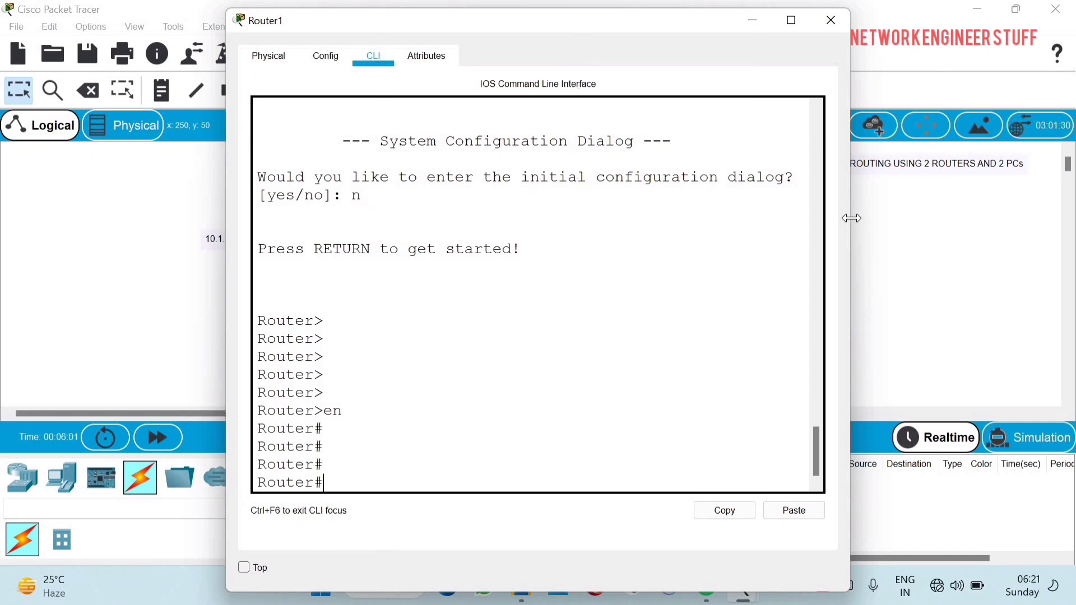
Widen, reposition and maximize the Router1 window to enlarge its command line.
left_click_drag(752, 218, 927, 151)
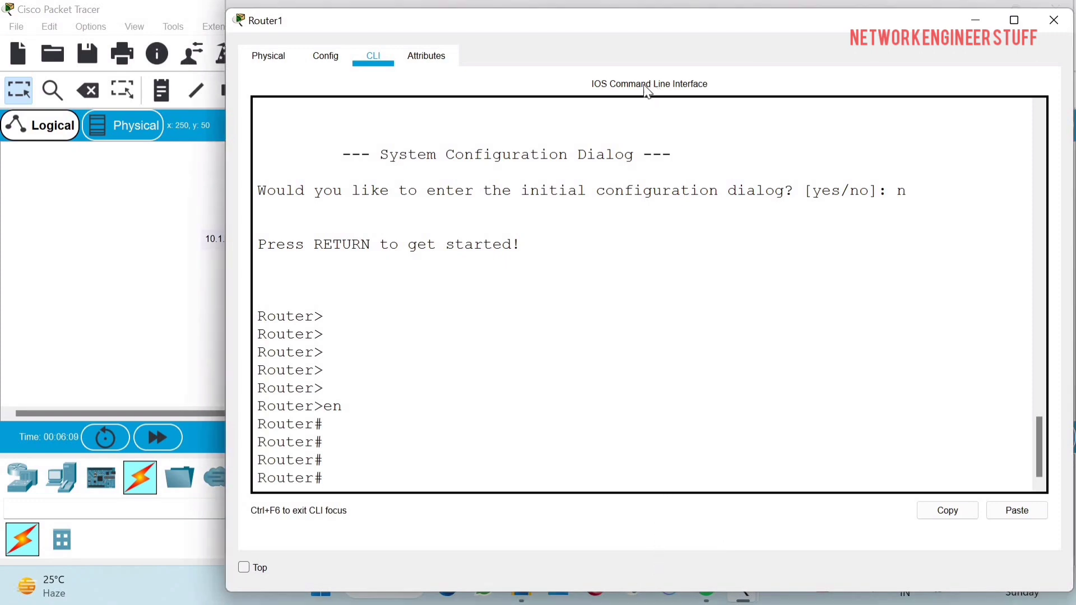
left_click_drag(640, 20, 507, 233)
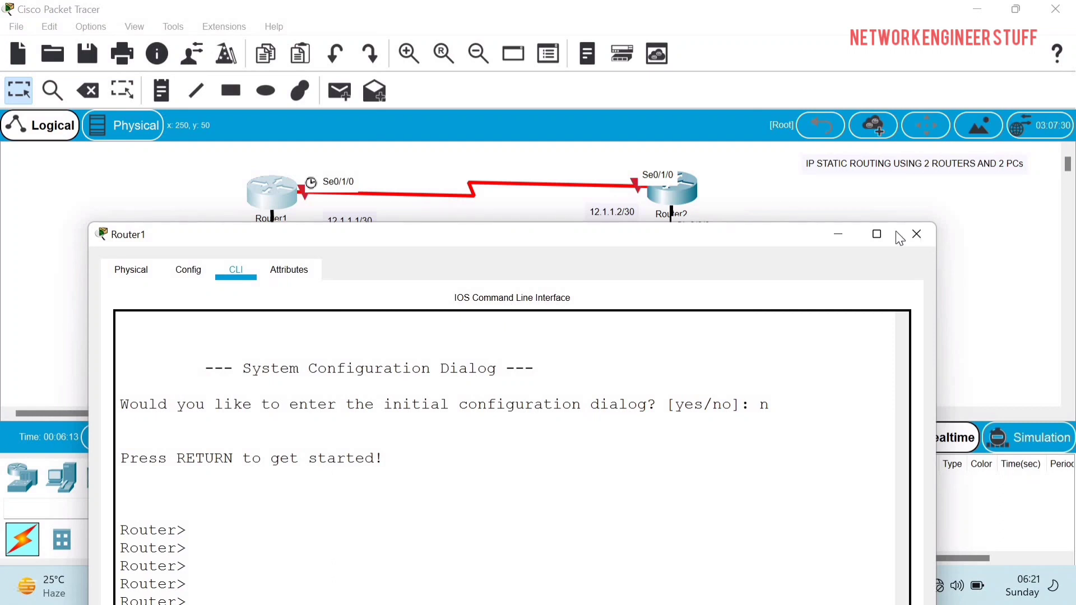
left_click(878, 234)
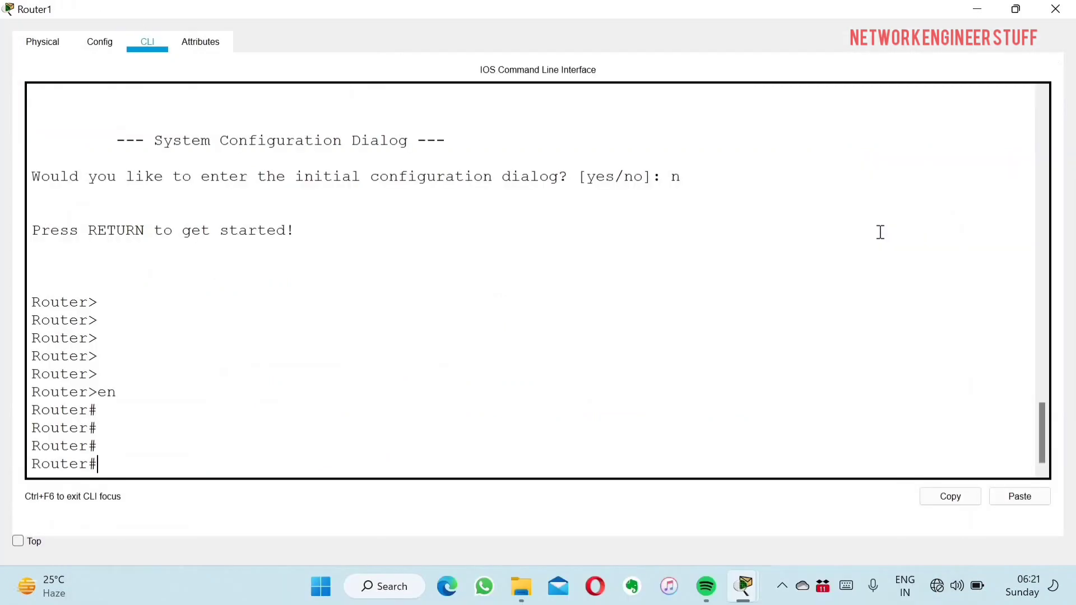
Discard the partly entered config command and run enable again at Router1's privileged prompt.
key("Return")
key("Return")
key("Return")
key("Return")
key("Return")
key("Return")
type("config")
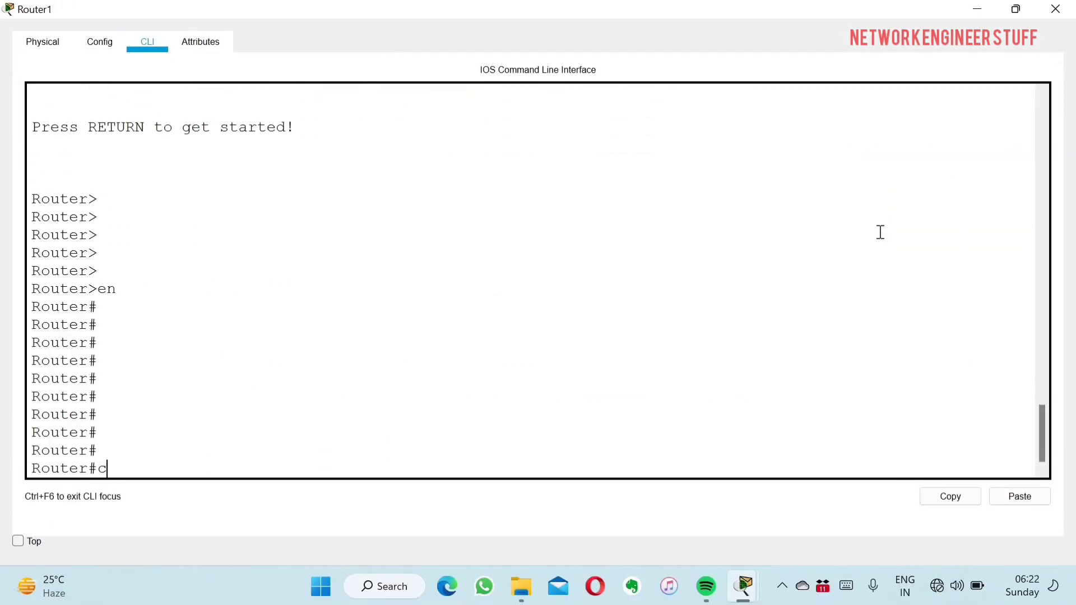
key("BackSpace")
key("BackSpace")
key("BackSpace")
key("BackSpace")
key("BackSpace")
key("BackSpace")
type("ena")
key("Tab")
key("Return")
key("Return")
key("Return")
key("Return")
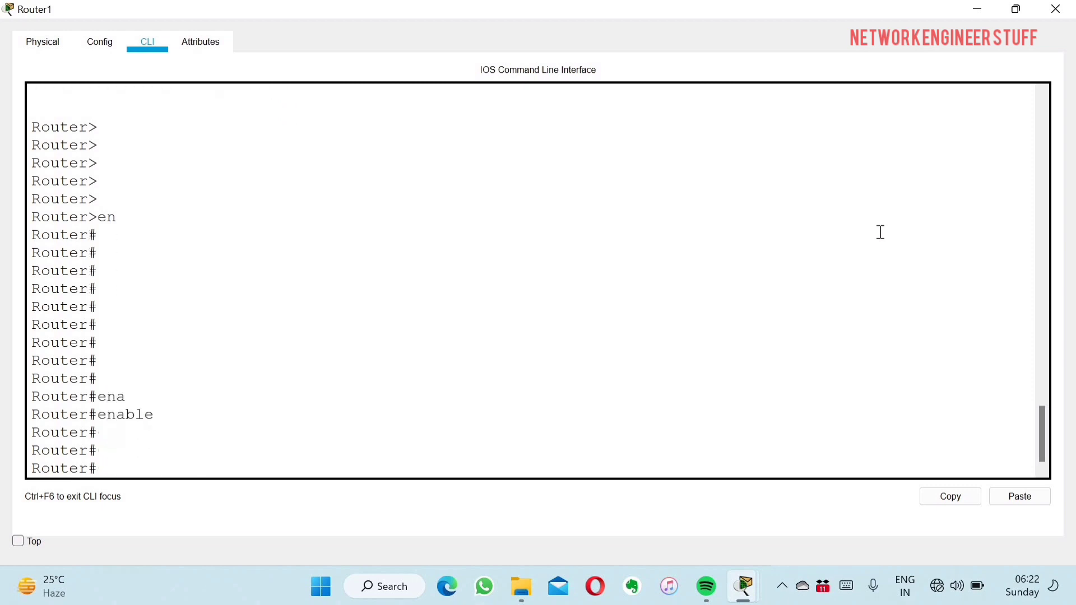
Enter global configuration mode on Router1 with config t.
type("e")
key("BackSpace")
type("config")
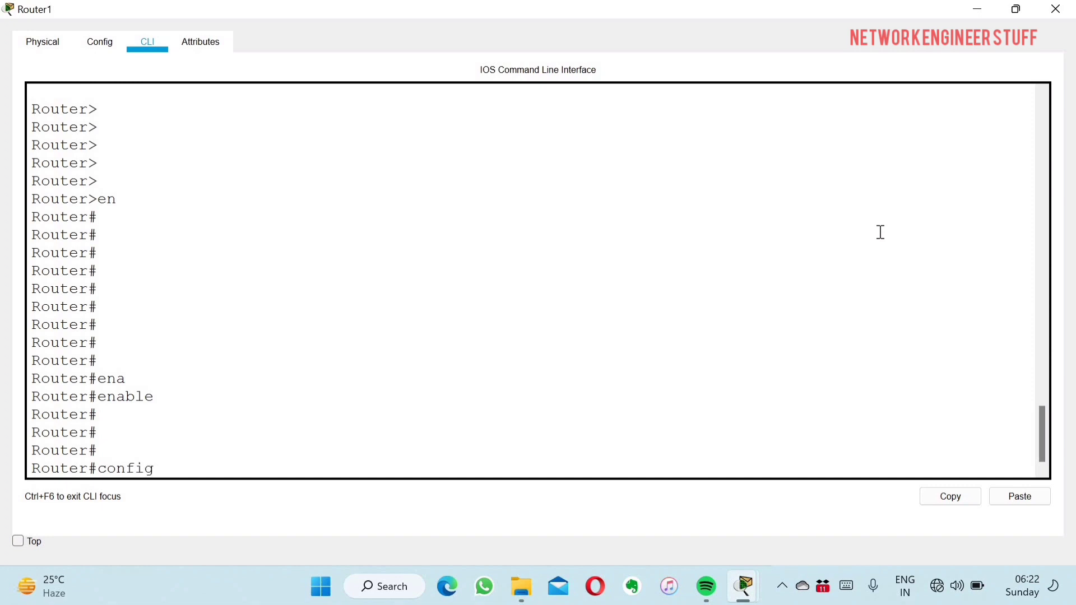
type(" t")
key("Return")
key("Return")
key("Return")
key("Return")
Set Router1's hostname to R1.
type("hostnam")
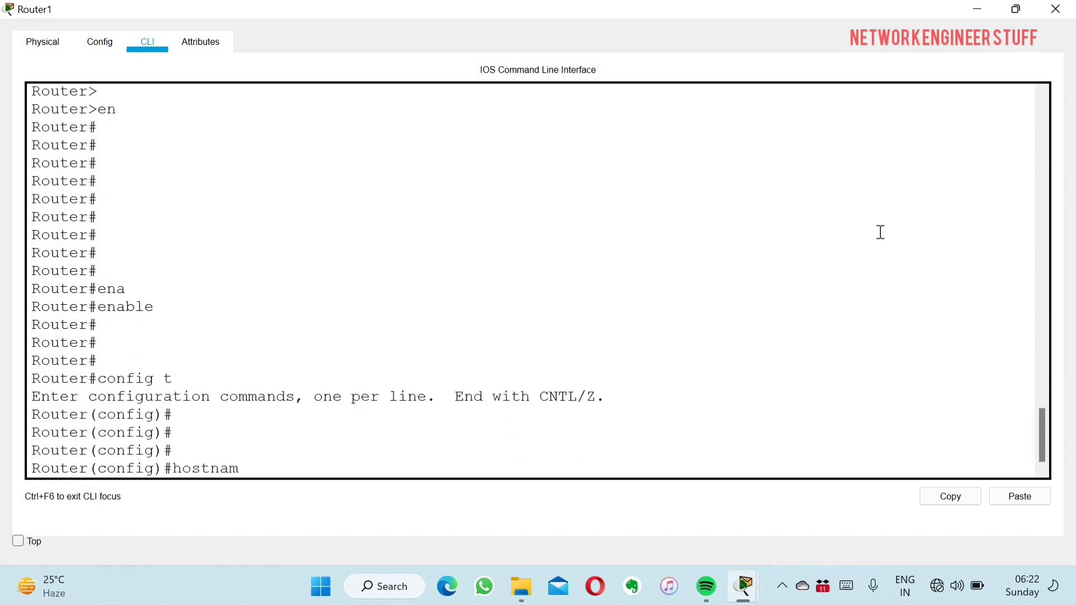
type("e")
key("Caps_Lock")
type("R1")
key("Return")
key("Caps_Lock")
key("Return")
key("Return")
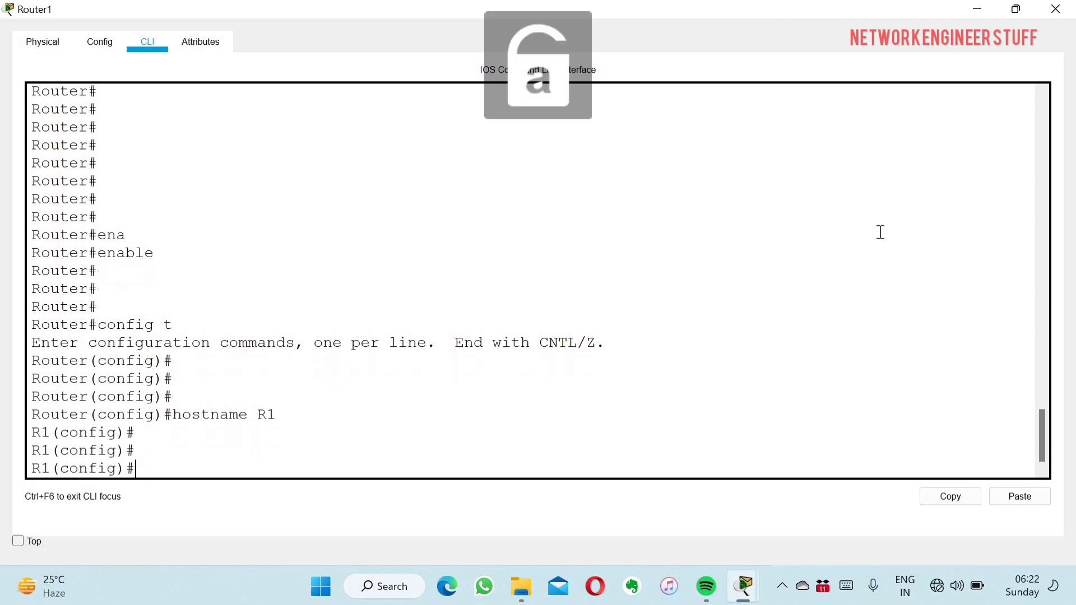
Enter configuration of interface se0/1/0 on R1, with the router window restored and moved to uncover Router1's address notes.
type("inter")
key("Tab")
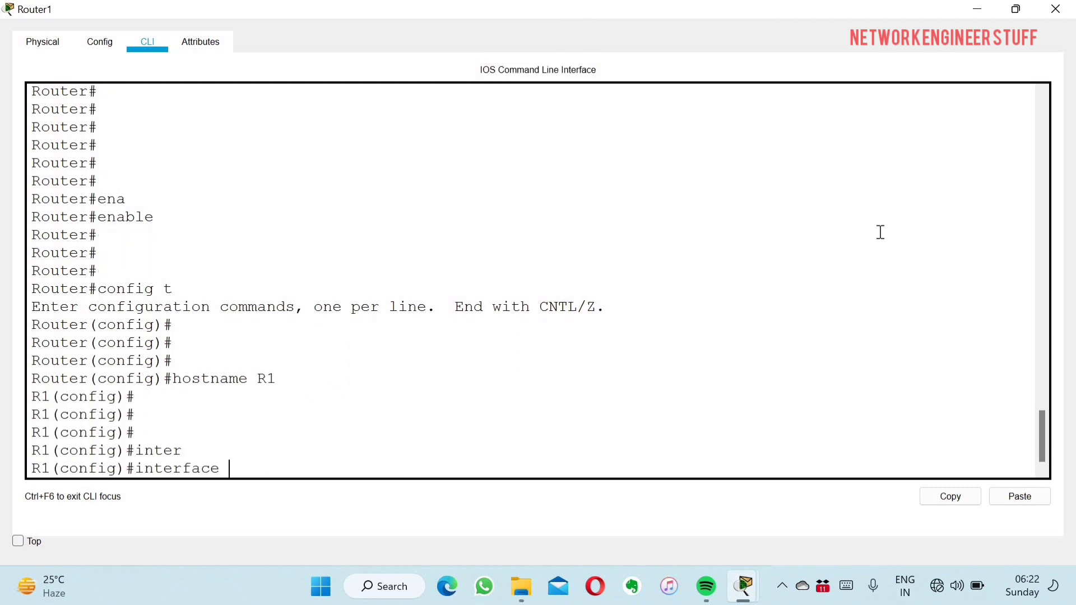
left_click(1018, 9)
left_click_drag(601, 237, 899, 66)
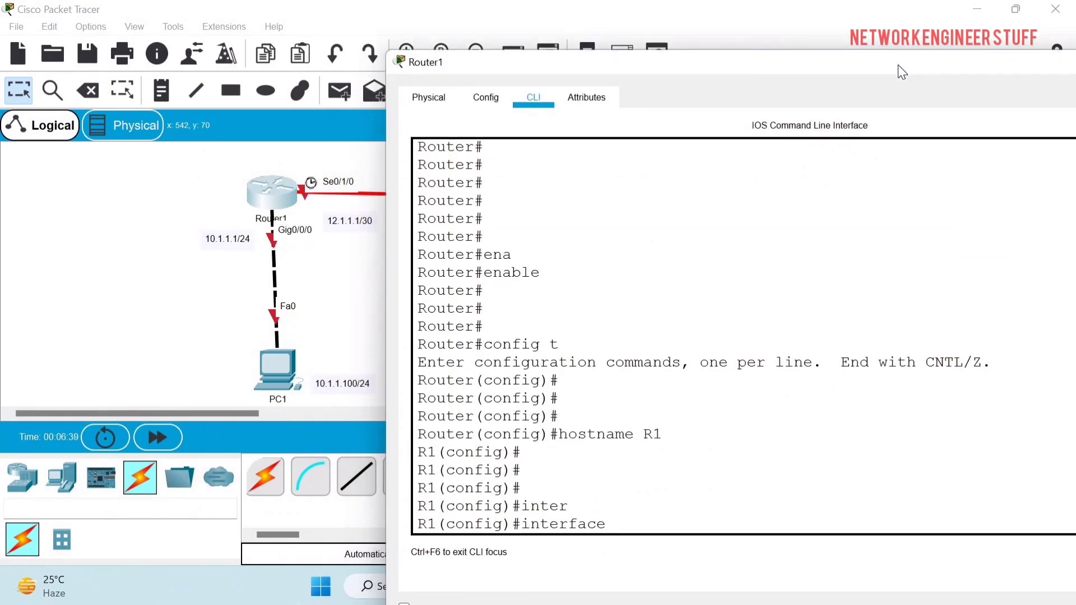
type("se0/1/0")
key("Return")
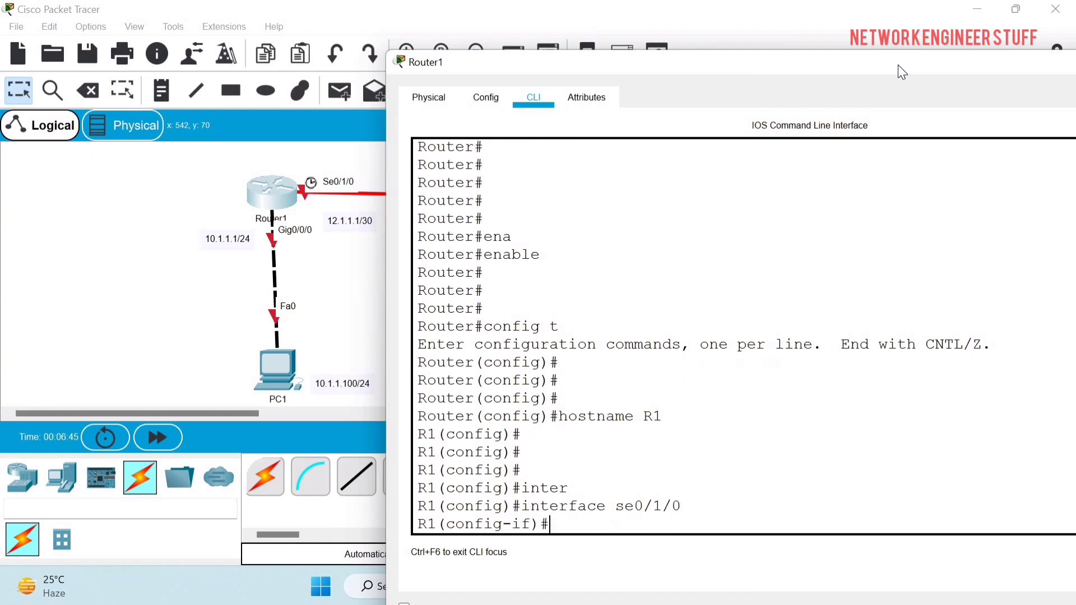
Try to assign IP address 12.1.1.1 with mask 25.255.255.252 to interface se0/1/0.
type("ip add")
key("Tab")
type("12.1.1")
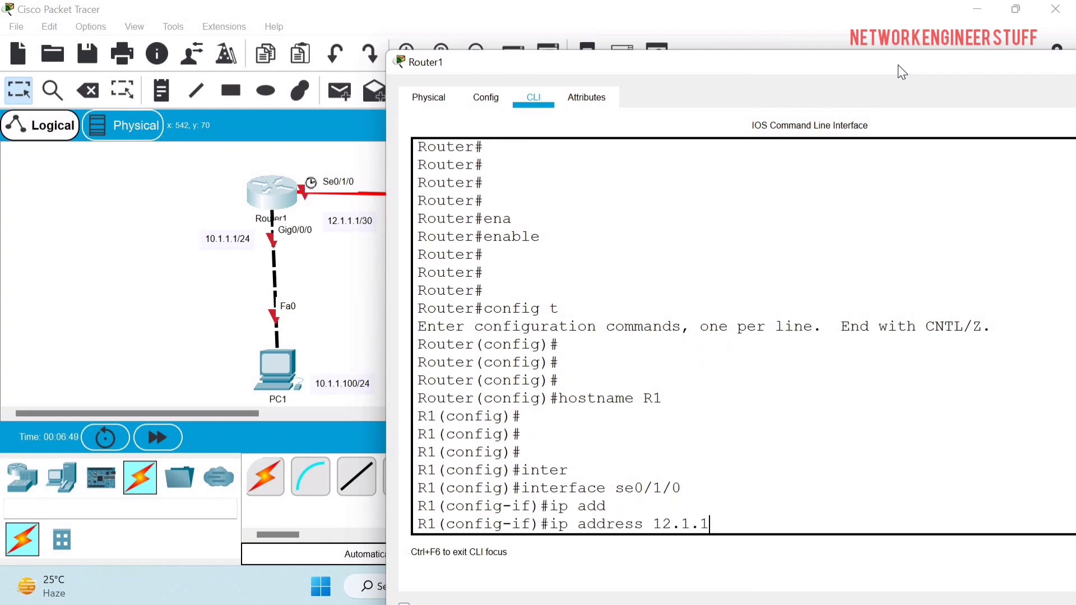
type(".1 25.255.255")
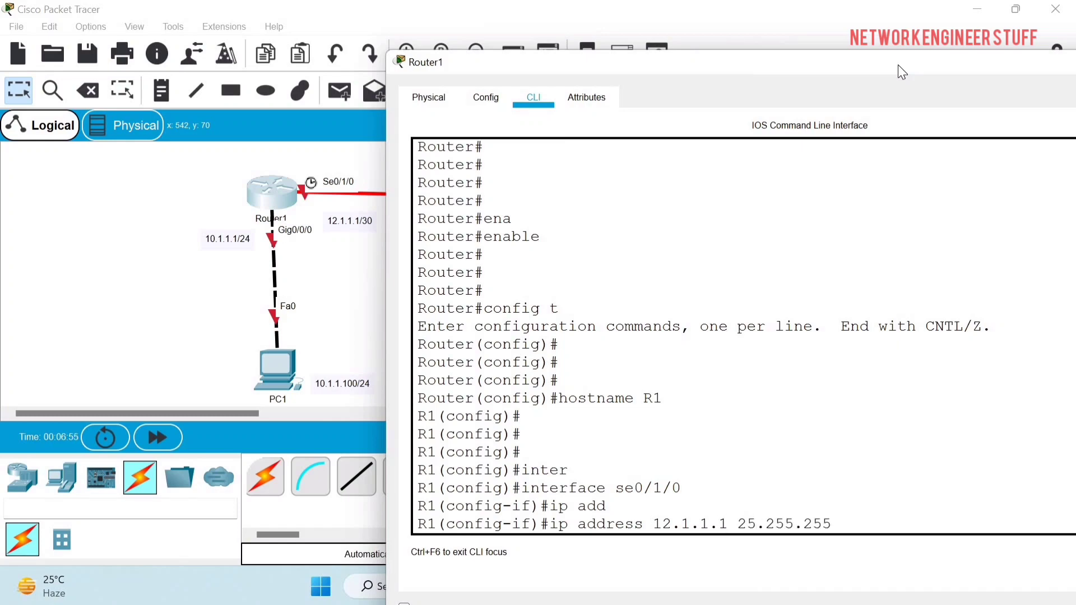
key("BackSpace")
type("2")
key("Return")
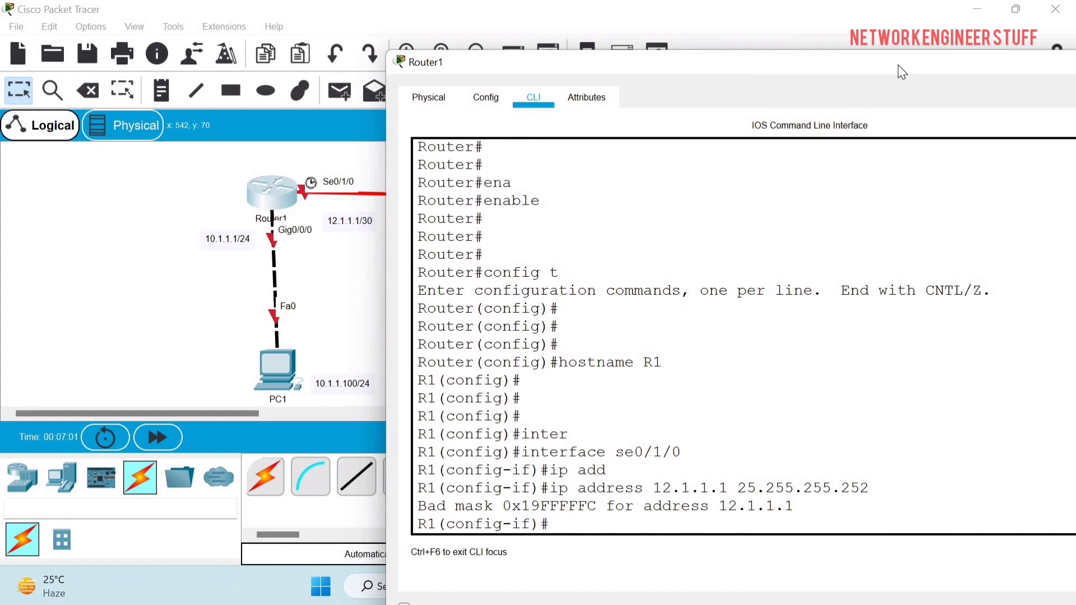
Assign IP address 12.1.1.1 with subnet mask 255.255.255.252 to R1's interface se0/1/0.
key("Up")
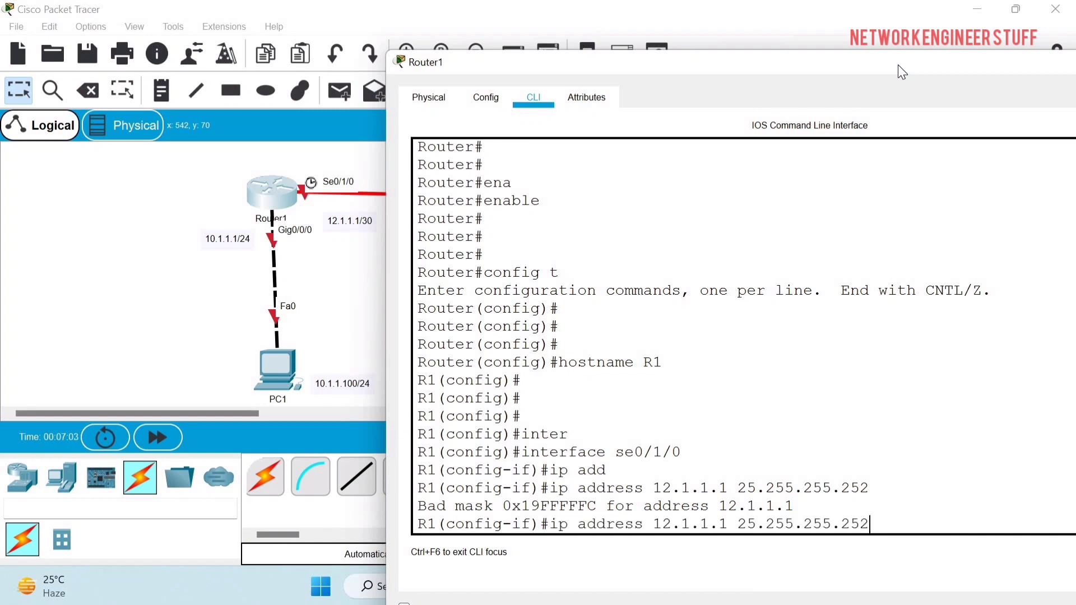
key("Right")
type("5")
key("Return")
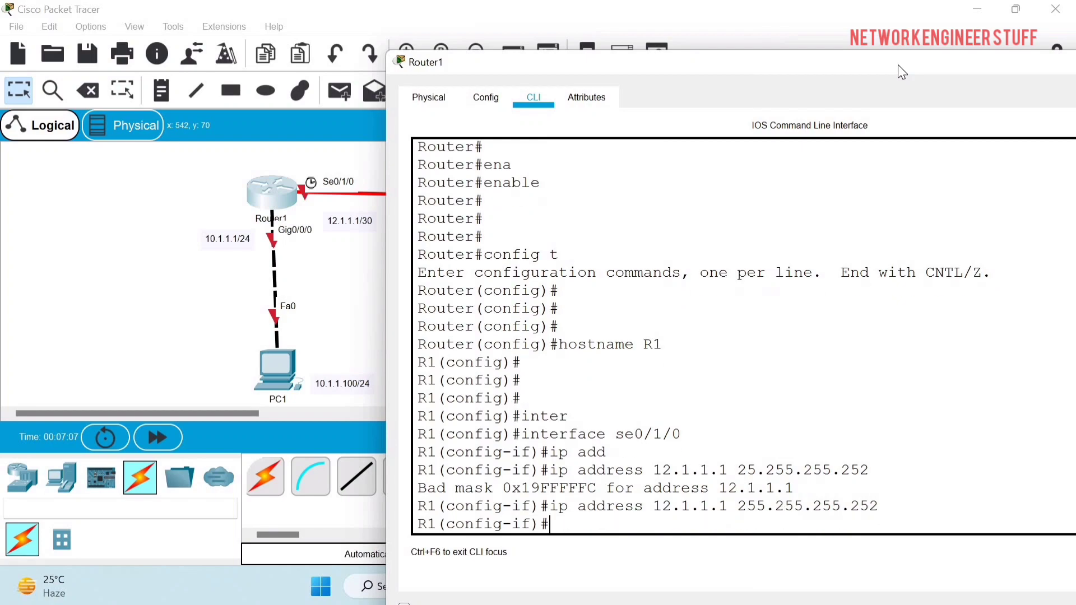
Enable R1's serial interface se0/1/0 with no shut.
type("no shut")
key("Return")
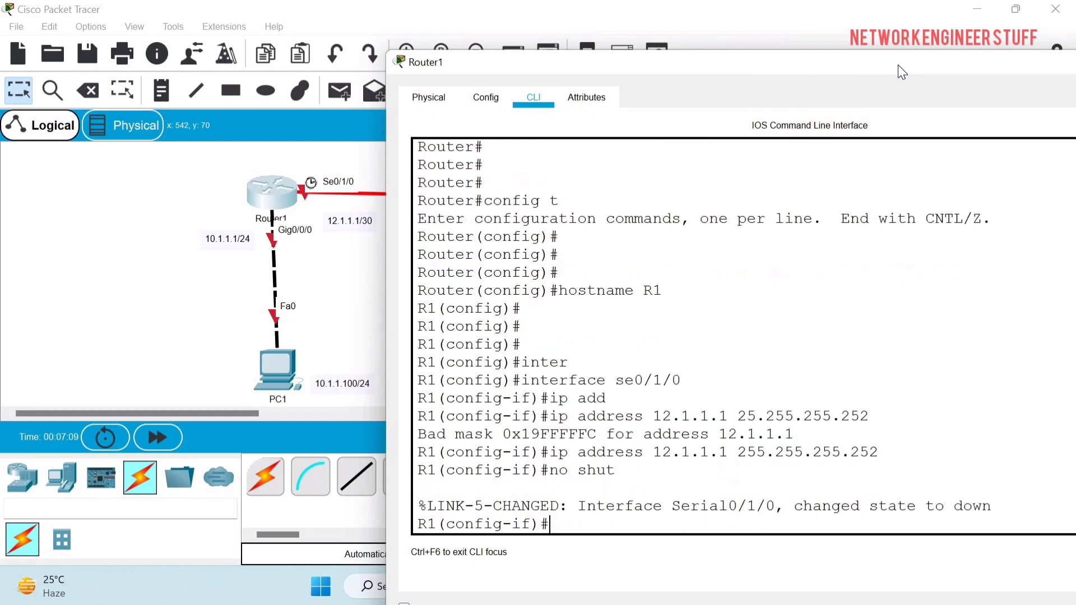
key("Return")
key("Return")
key("Return")
key("Return")
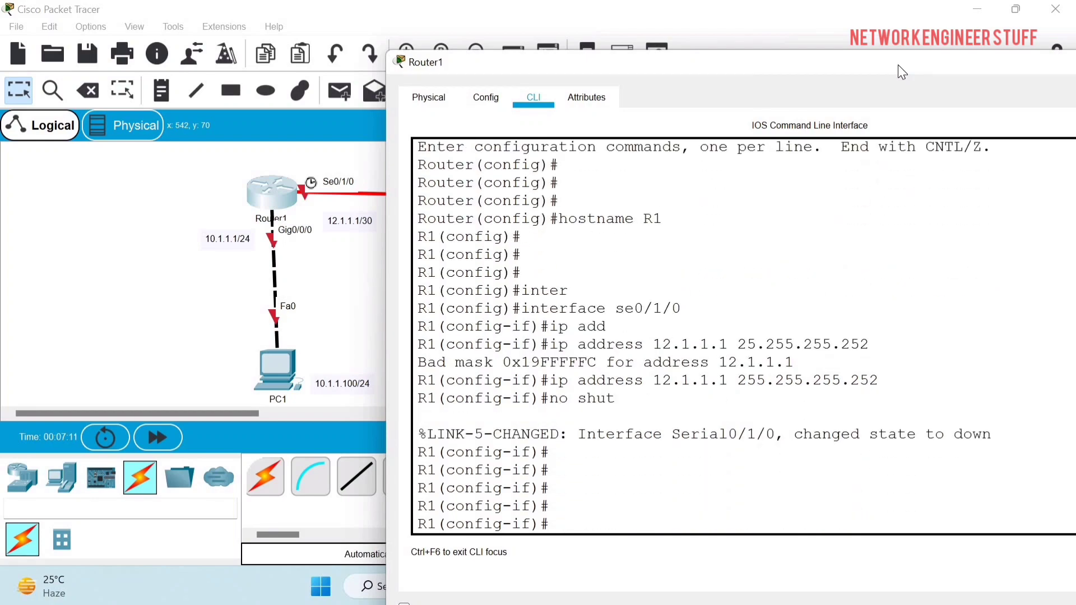
Assign IP address 10.1.1.1 with subnet mask 255.255.255.0 to R1's interface gi0/0/0.
type("int gi0/0/0")
key("Return")
type("ip add")
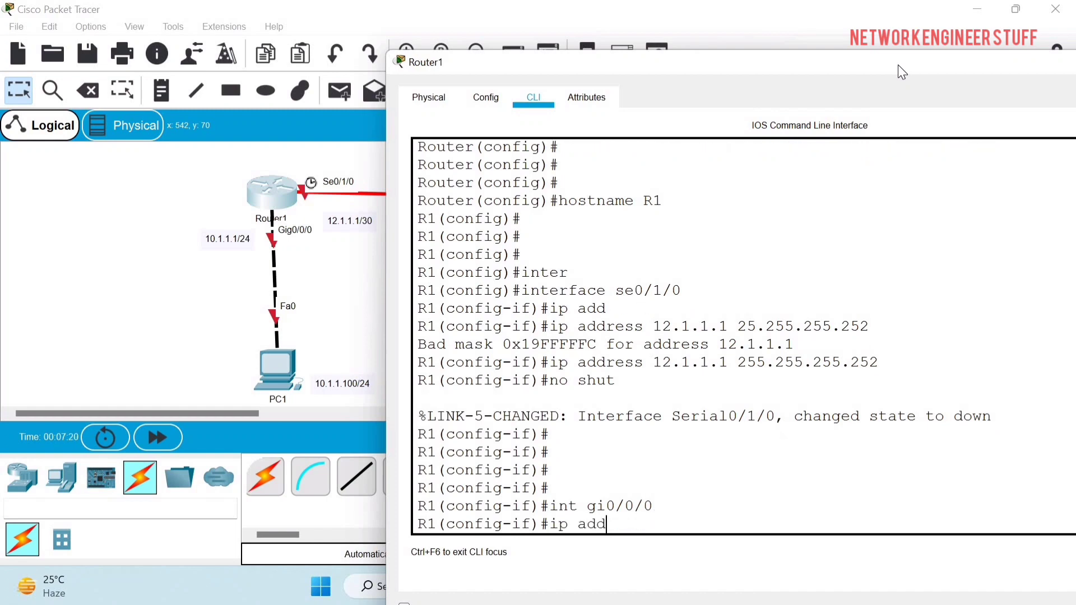
key("Tab")
type("10")
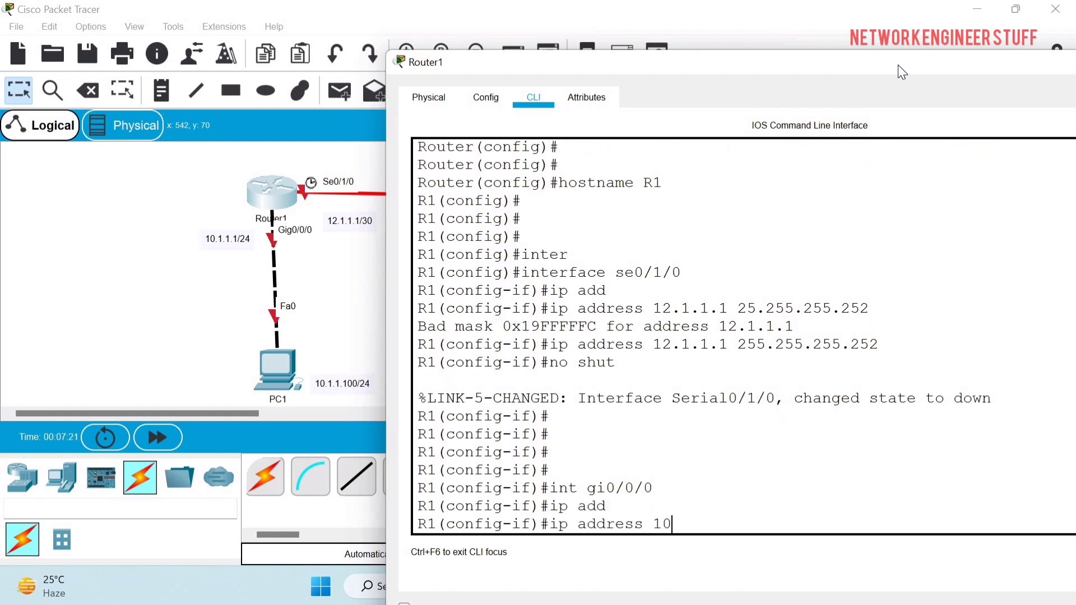
type(".1.1.1 255.255.255.0")
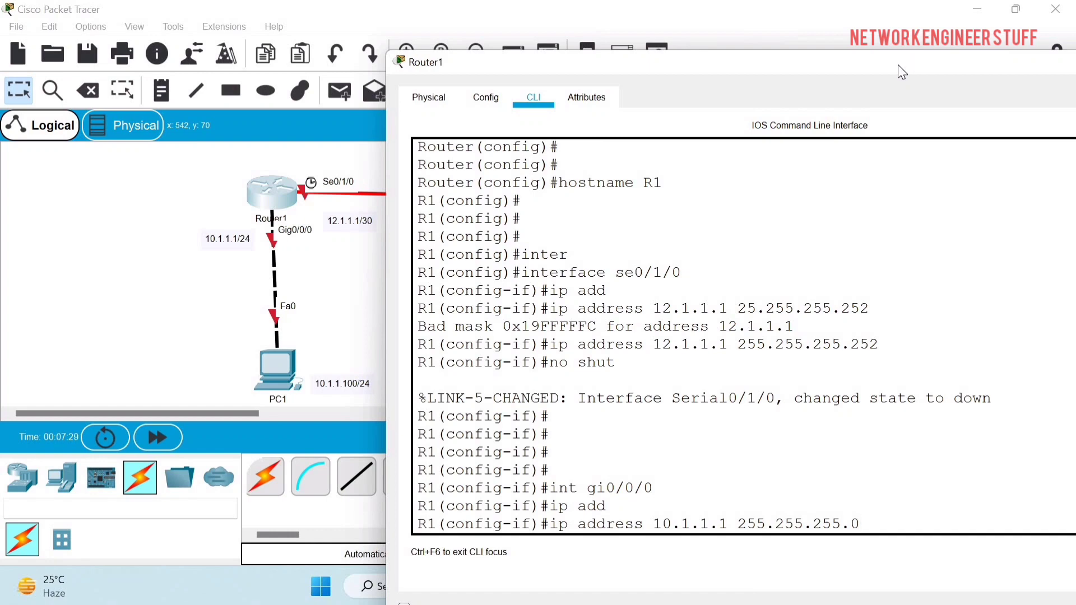
key("Return")
Enable R1's interface gi0/0/0 with no shutdown.
type("no shut")
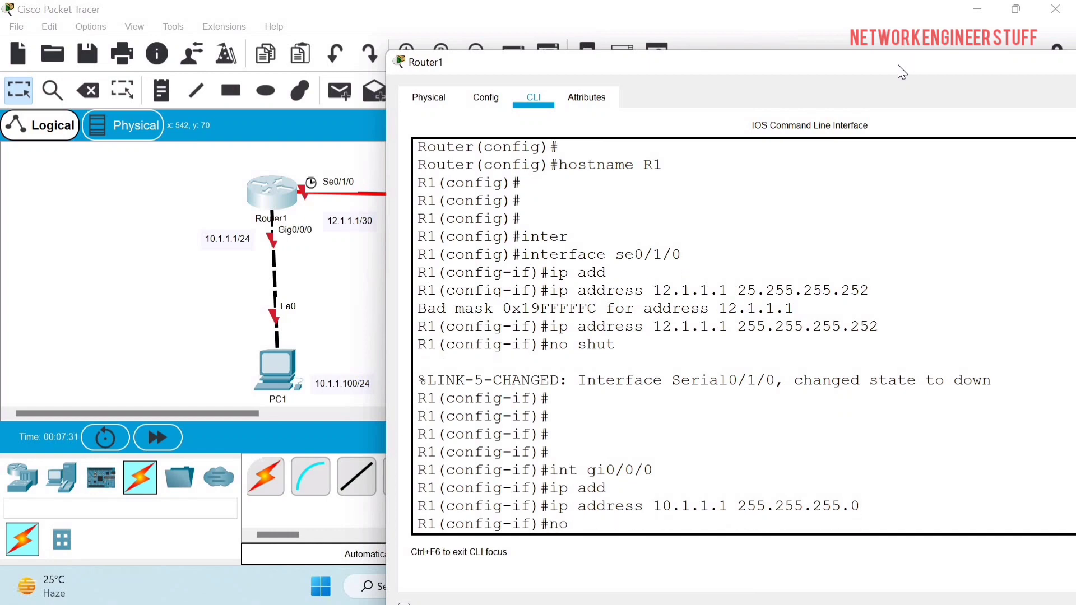
key("Tab")
key("Return")
key("Return")
key("Return")
key("Return")
key("Return")
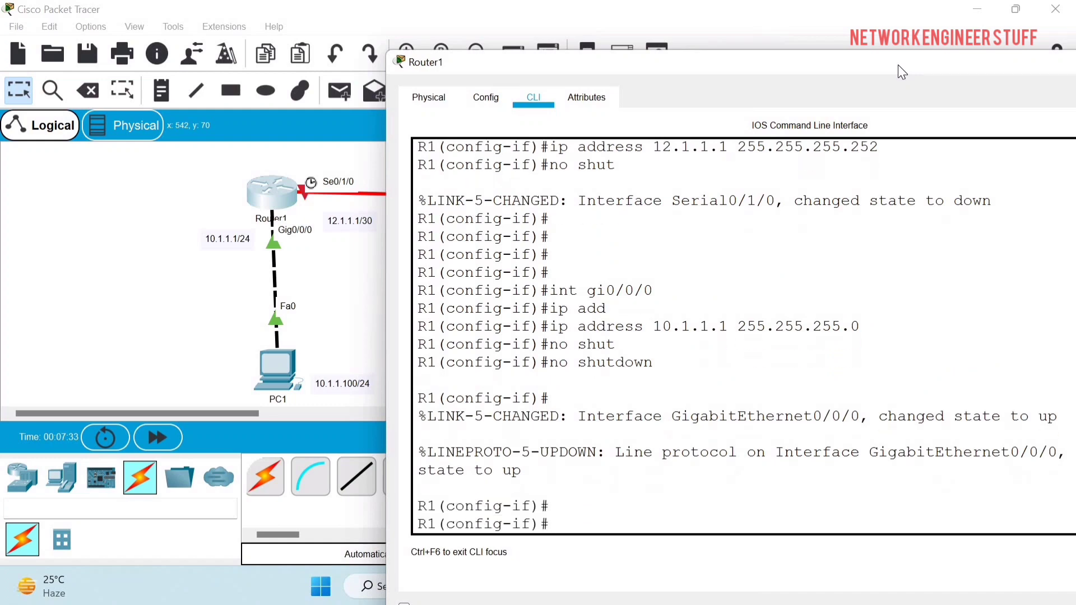
key("Return")
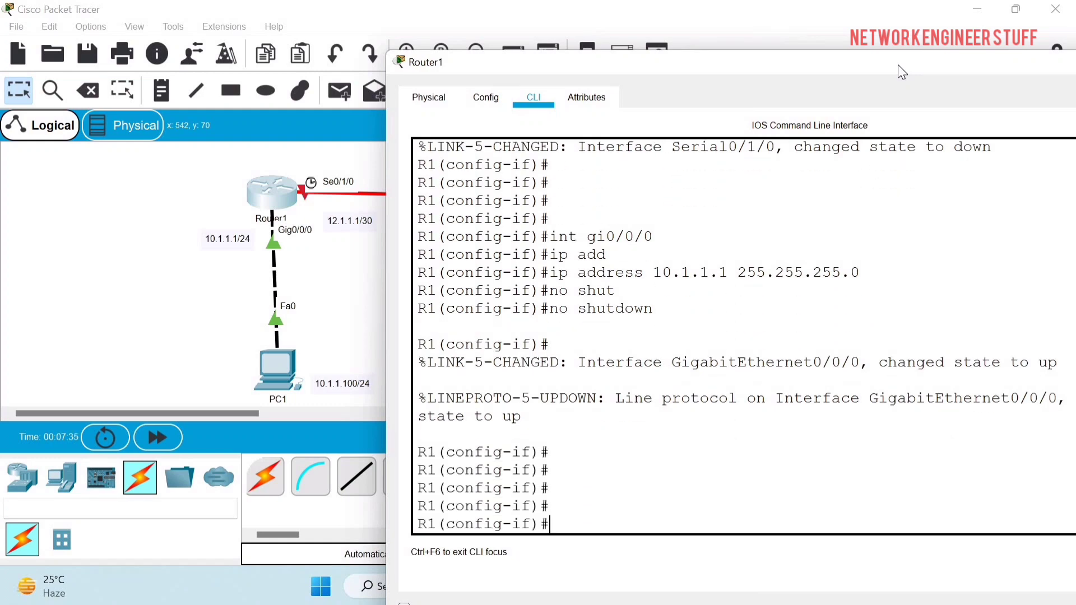
Leave interface configuration on R1 and return to privileged EXEC mode.
key("ctrl+z")
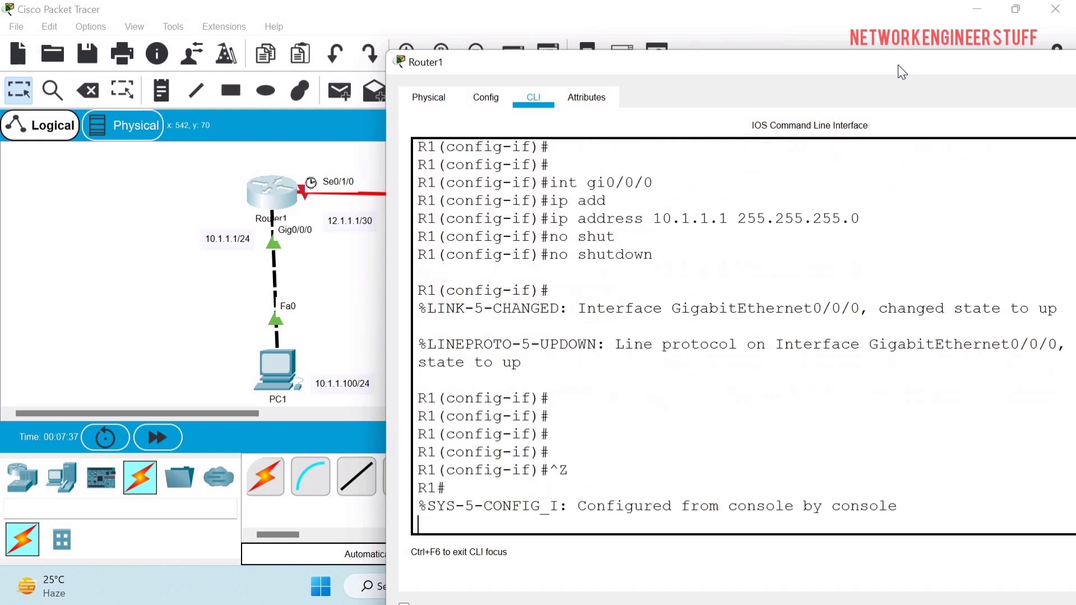
key("Return")
key("Return")
key("Return")
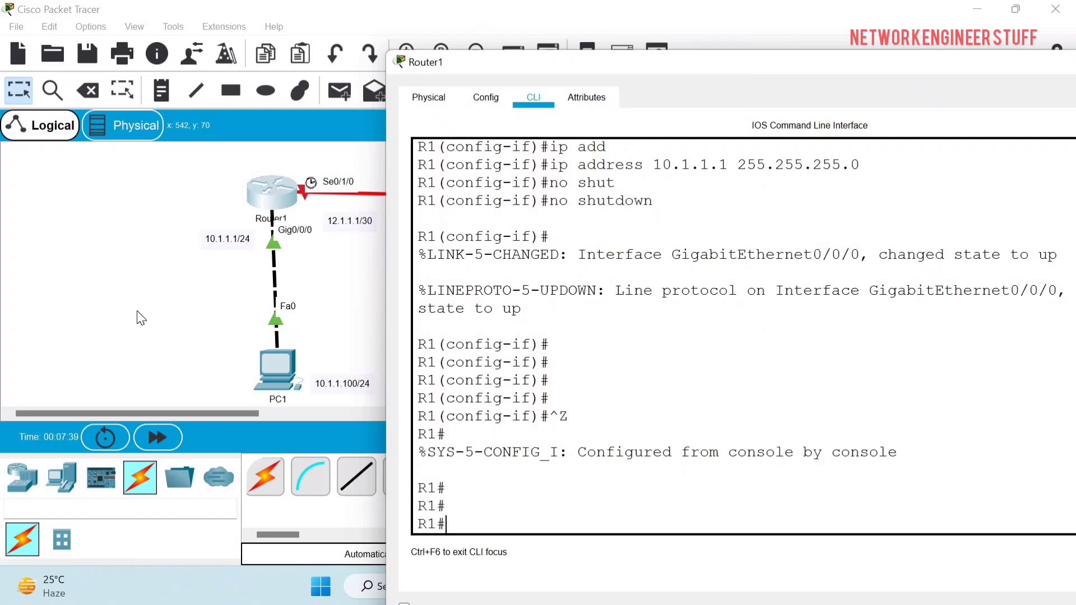
Open Router2's command line in a maximized window and answer no to the initial configuration dialog.
left_click(288, 249)
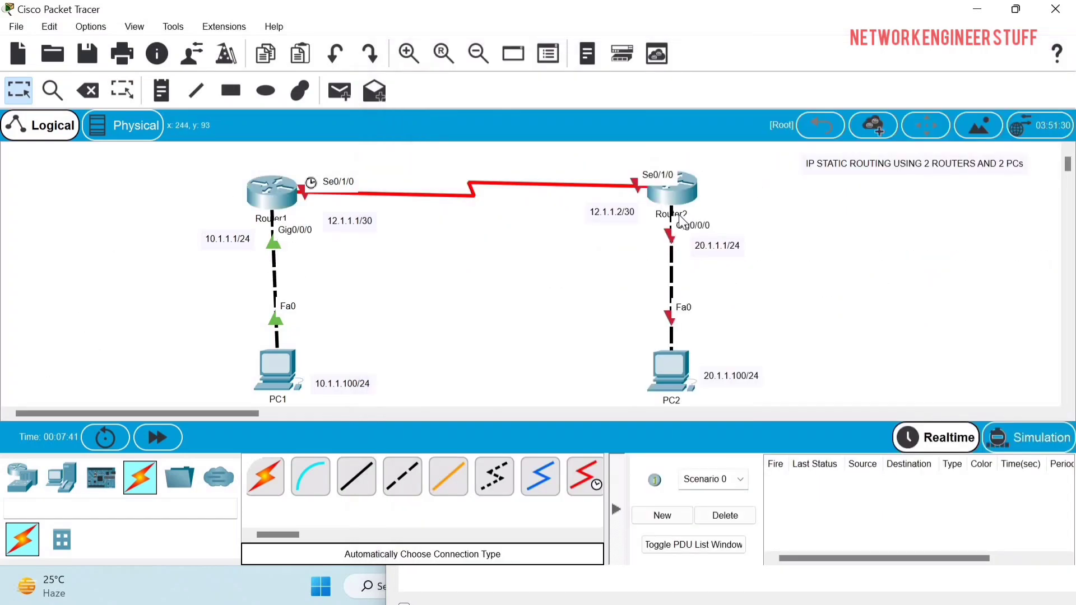
left_click(678, 193)
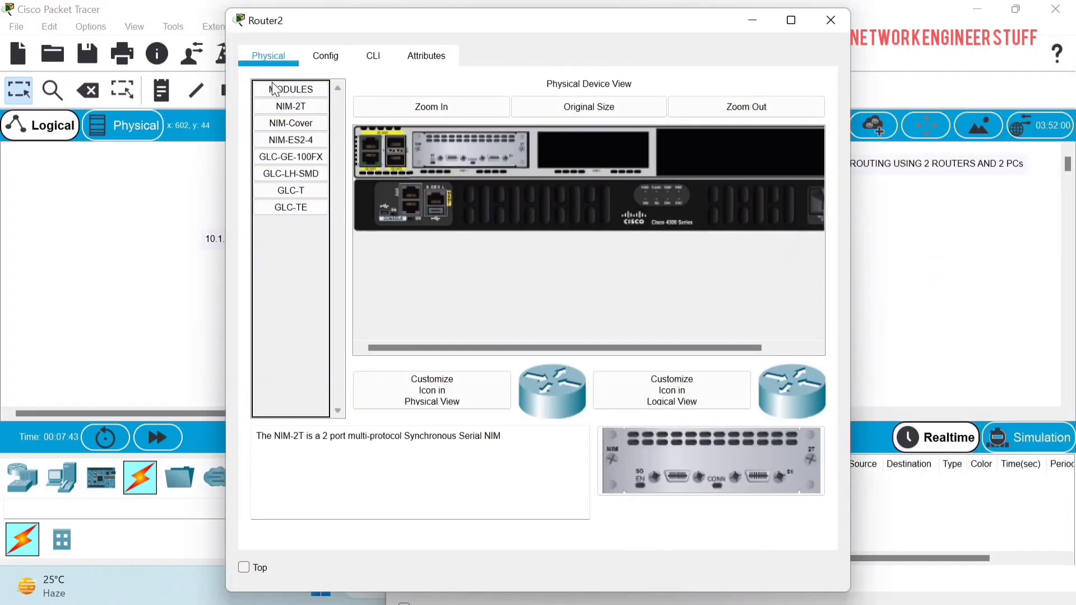
left_click(374, 56)
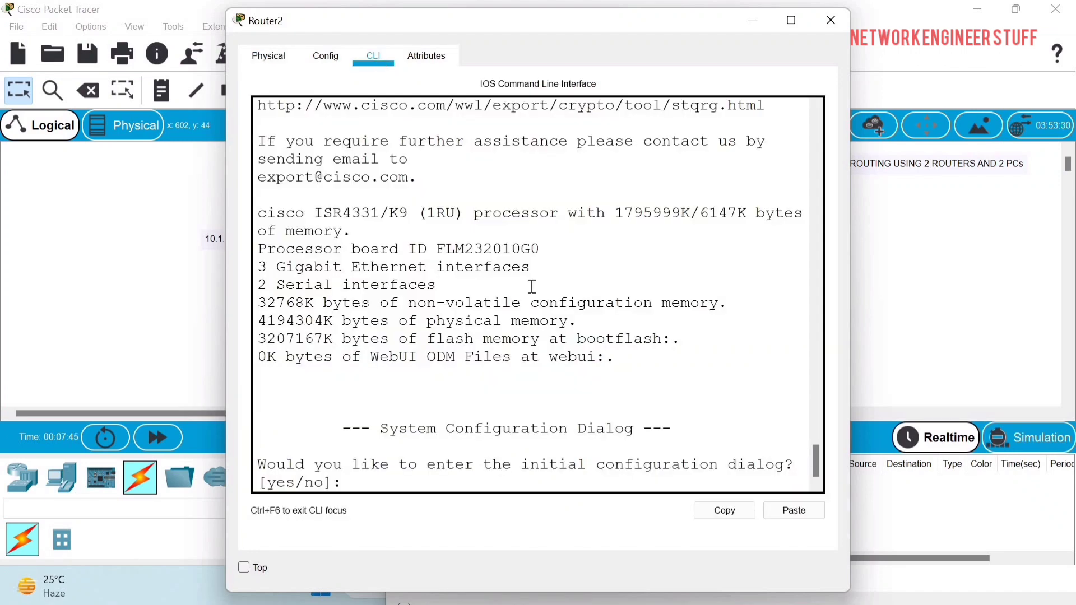
left_click(793, 20)
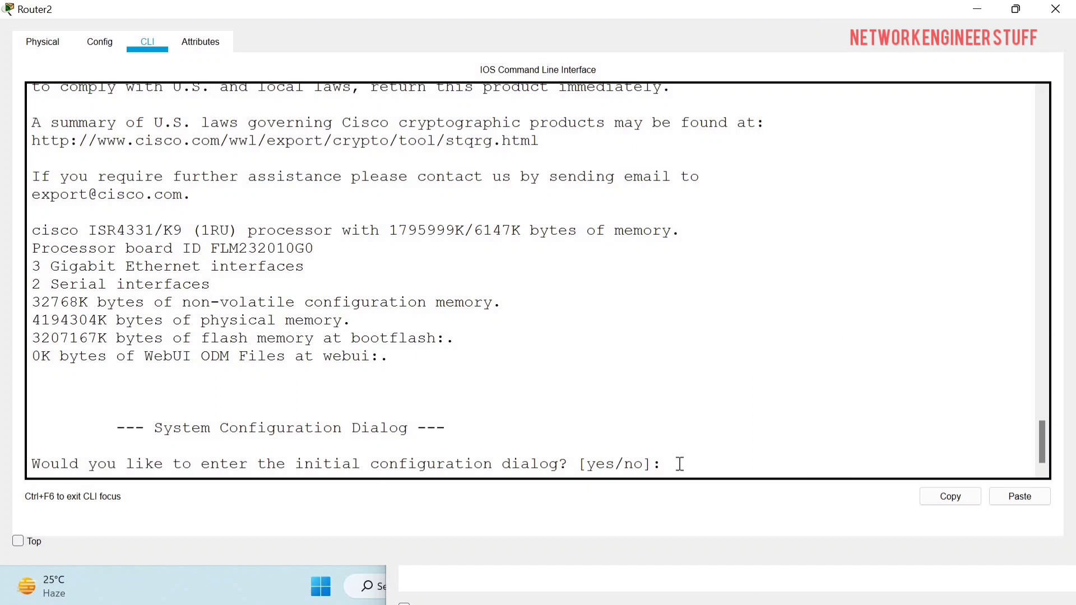
type("no")
key("Return")
key("Return")
key("Return")
key("Return")
key("Return")
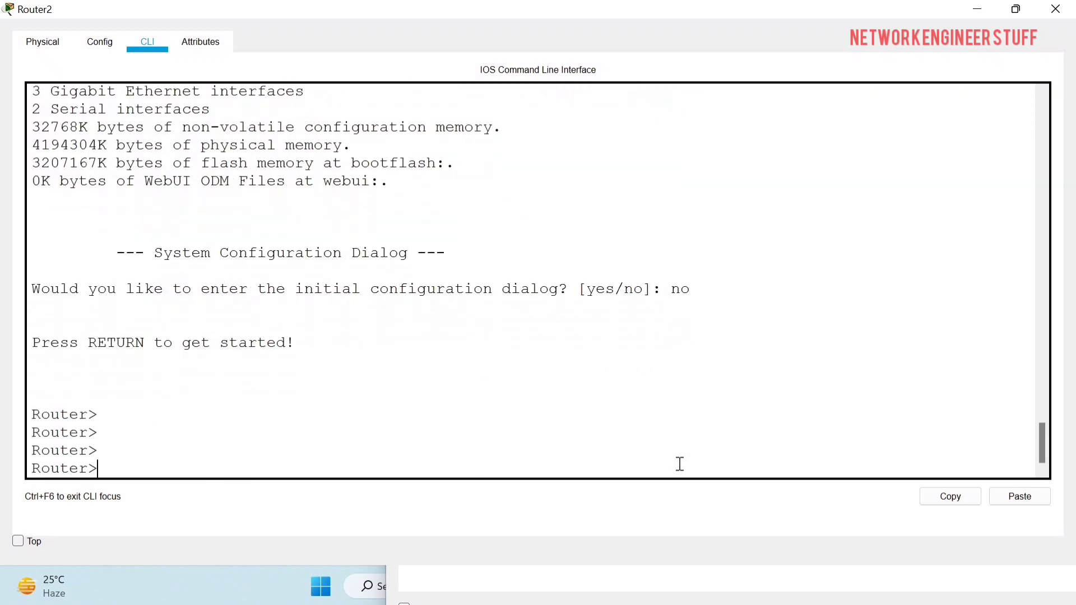
Enter privileged mode on Router2 with en and global configuration mode with config t.
type("en")
key("Return")
type("con")
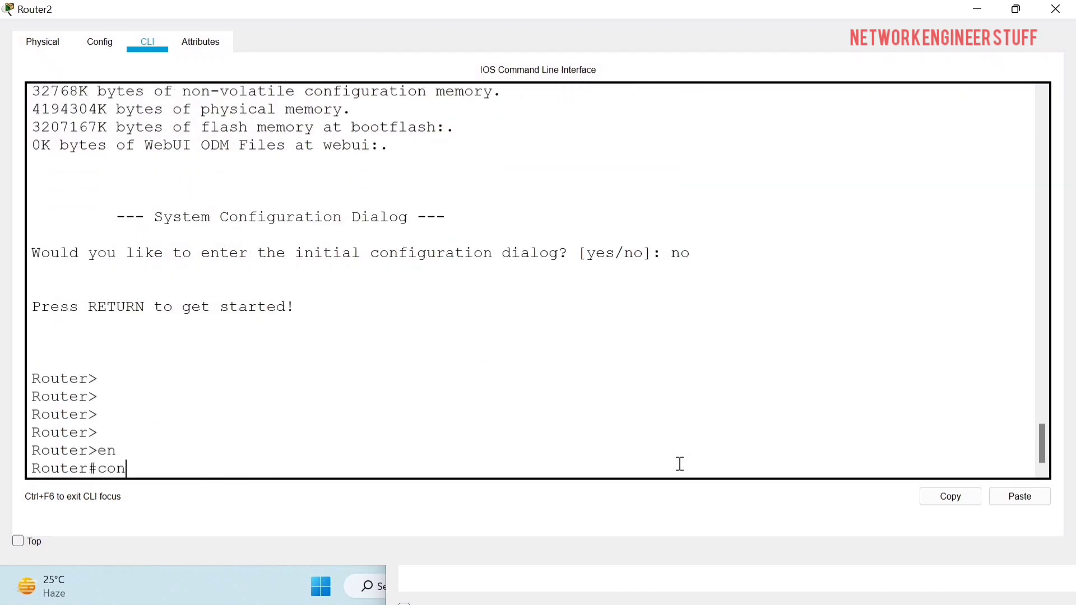
type("fig t")
key("BackSpace")
type("t")
key("Return")
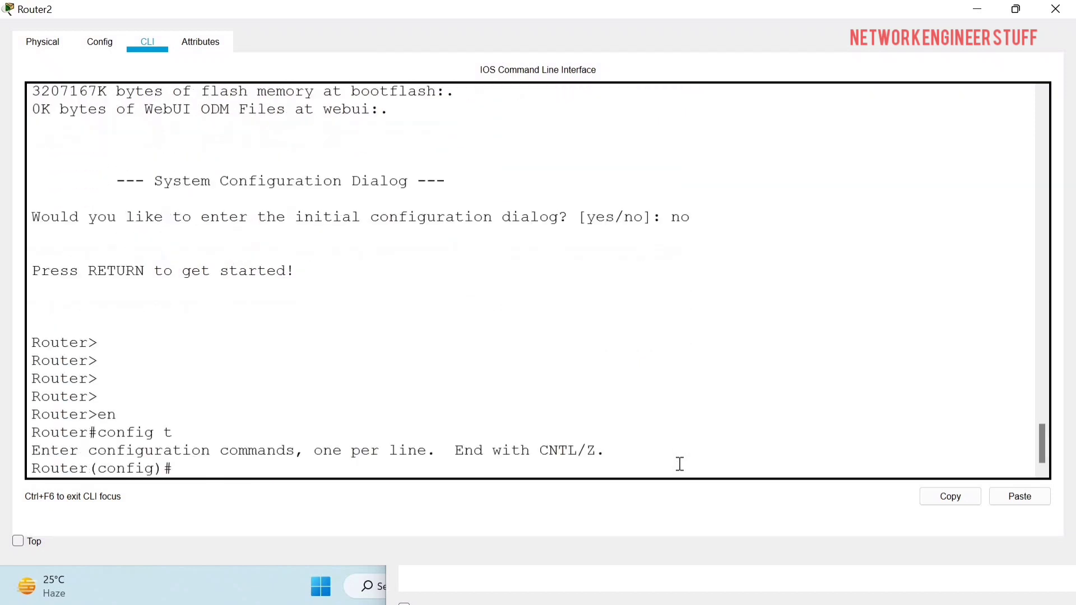
Set Router2's hostname to R2.
key("Return")
key("Return")
type("hos")
key("Tab")
key("Caps_Lock")
type("R2")
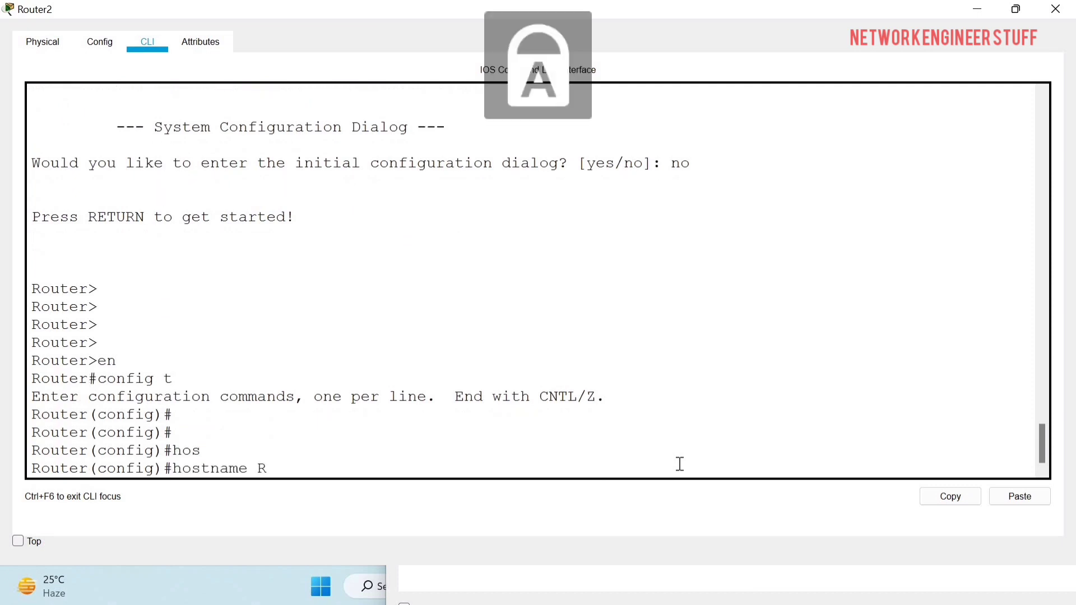
key("Return")
key("Caps_Lock")
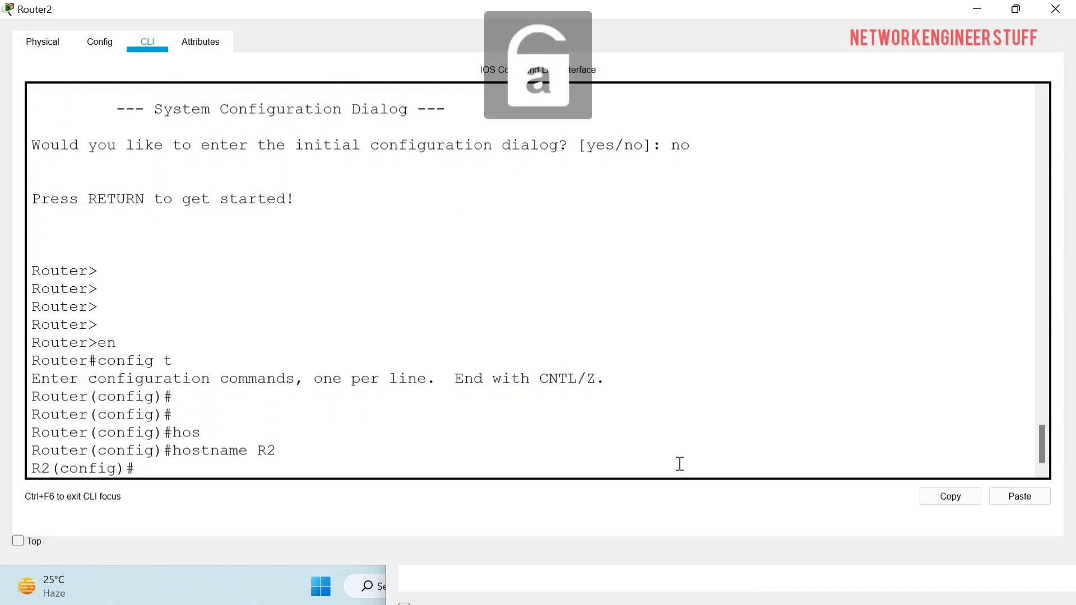
Enter configuration of interface se0/1/0 on R2, with the router window restored and moved to uncover Router2's address notes.
left_click(1015, 12)
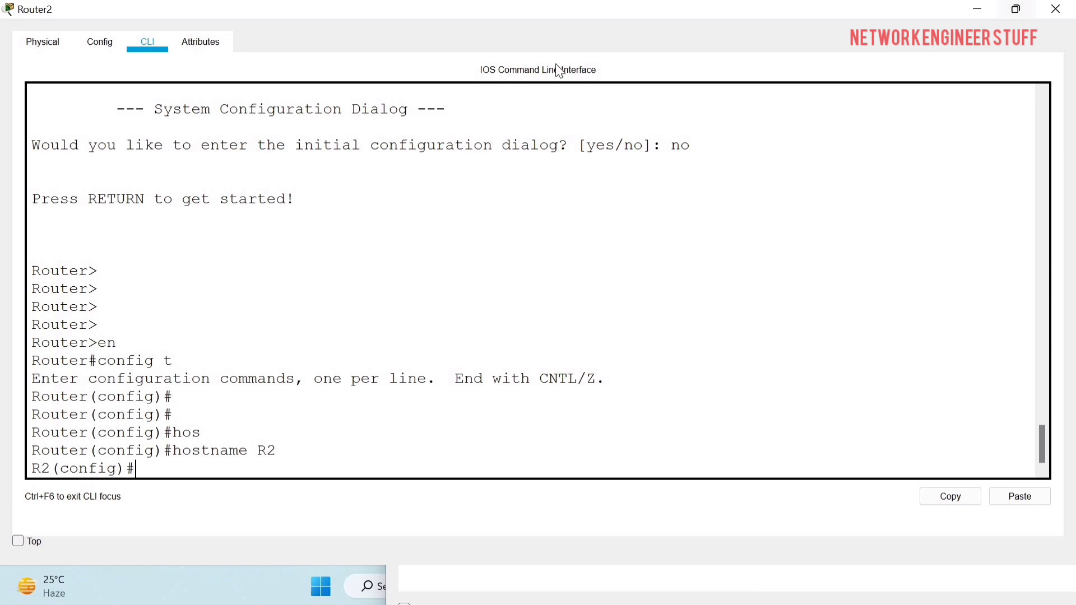
left_click_drag(543, 18, 318, 1)
key("Return")
key("Return")
key("Return")
key("Return")
key("Return")
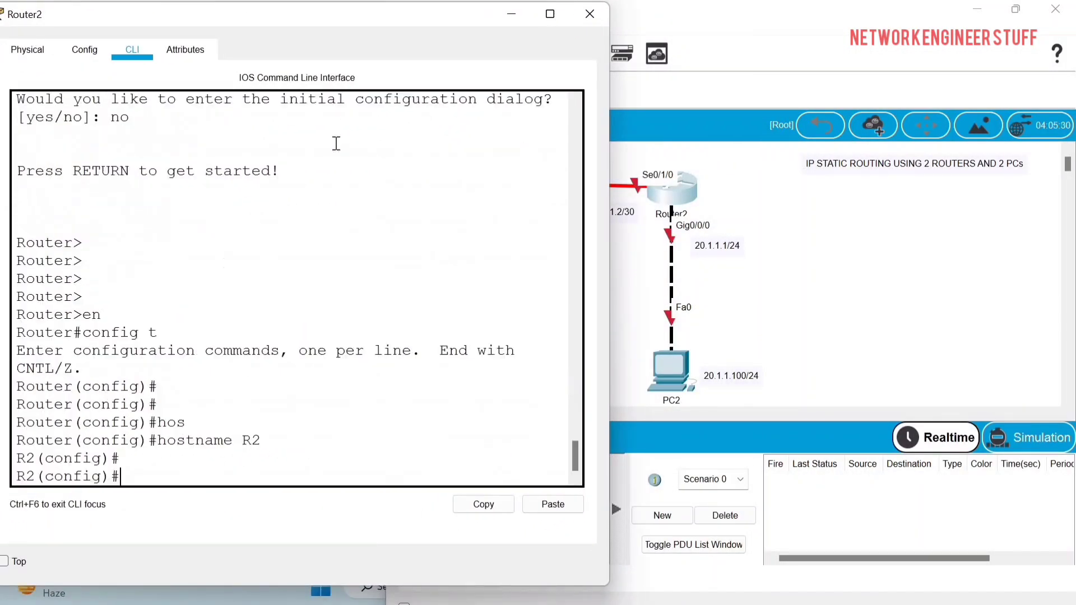
type("int")
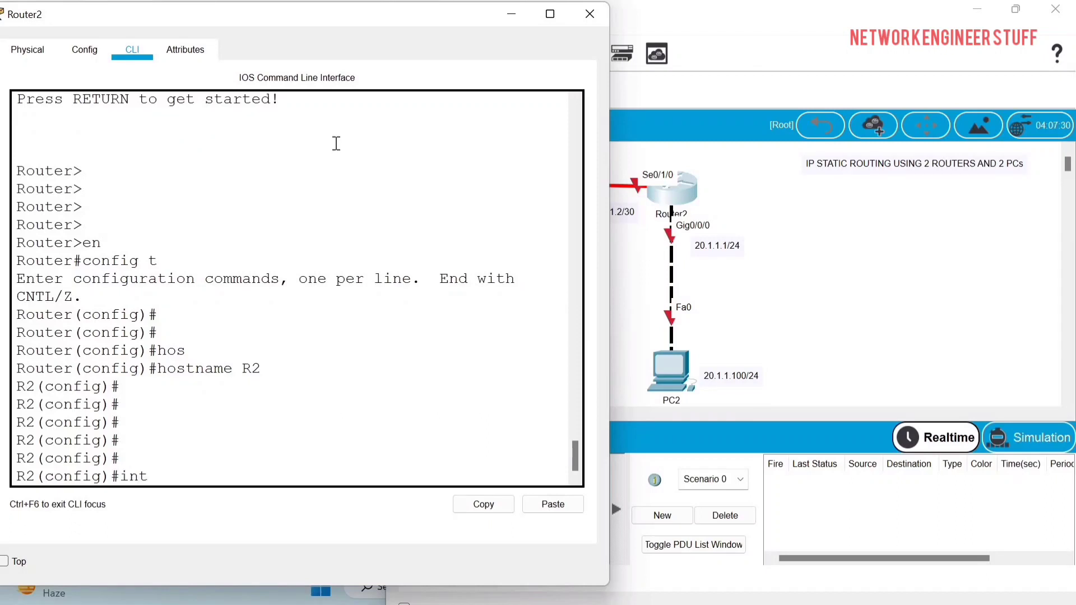
type(" se0/1/0")
mouse_move(322, 17)
left_mouse_down()
mouse_move(637, 294)
mouse_move(334, 12)
left_mouse_up()
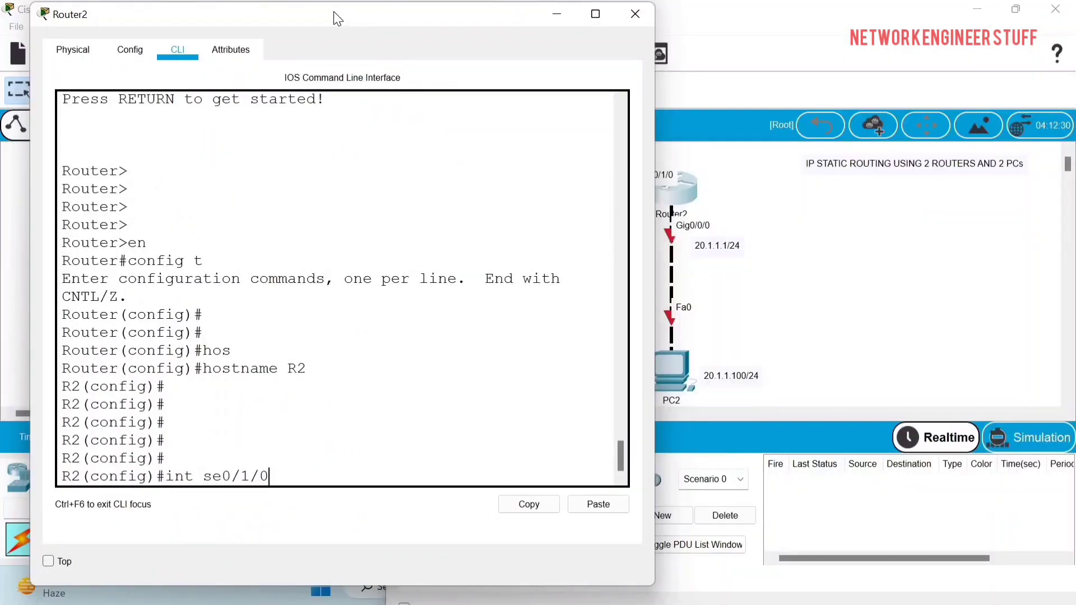
key("Return")
key("Return")
key("Return")
Assign IP address 12.1.1.2 with subnet mask 255.255.255.252 to R2's interface se0/1/0.
type("ip add")
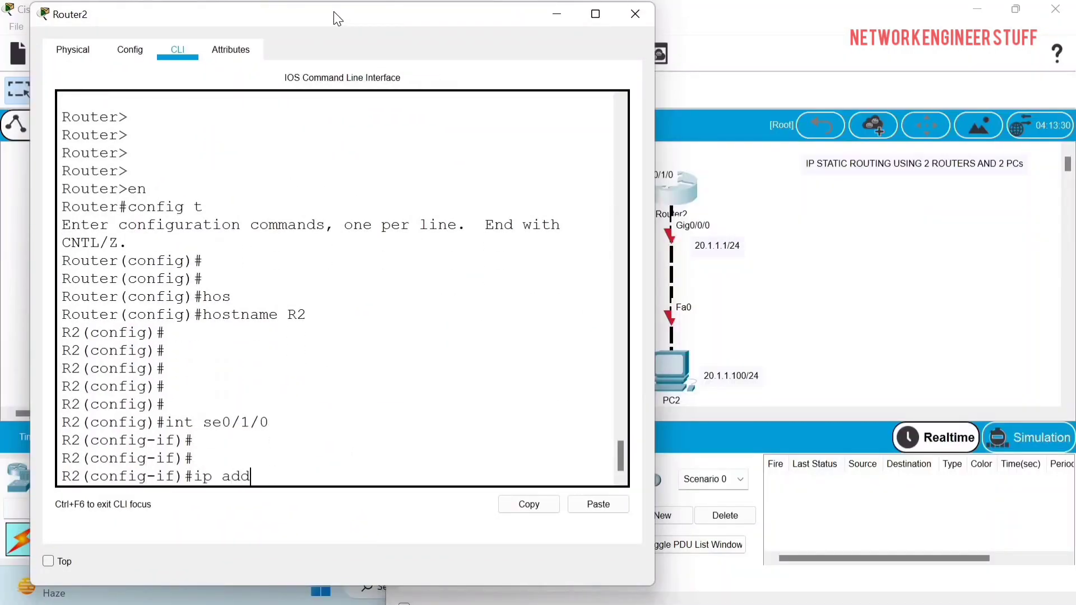
key("Tab")
type("12")
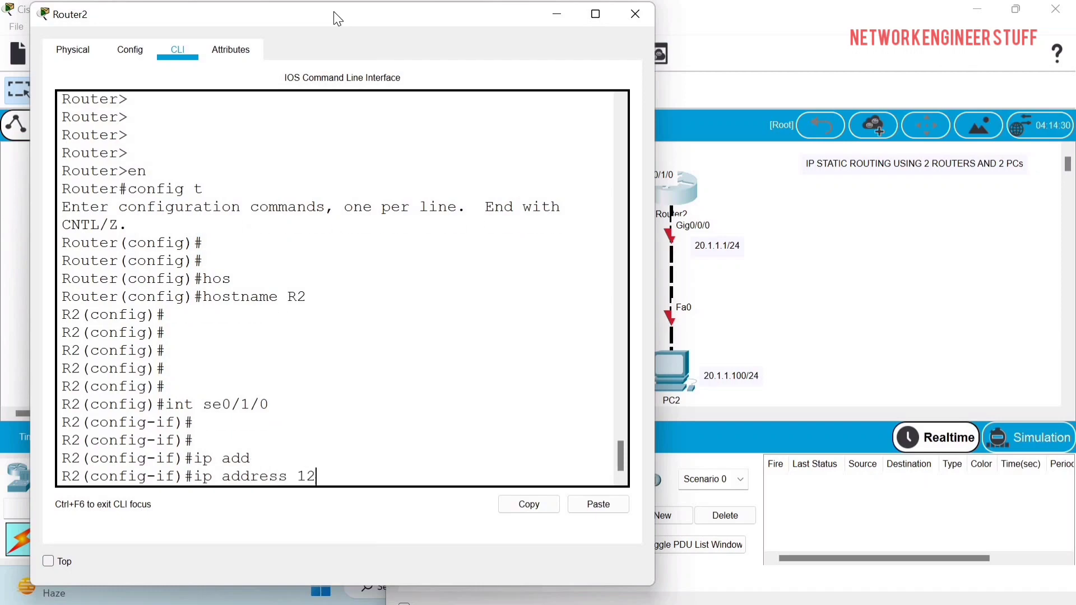
type(".1.1.2 255.255.255.")
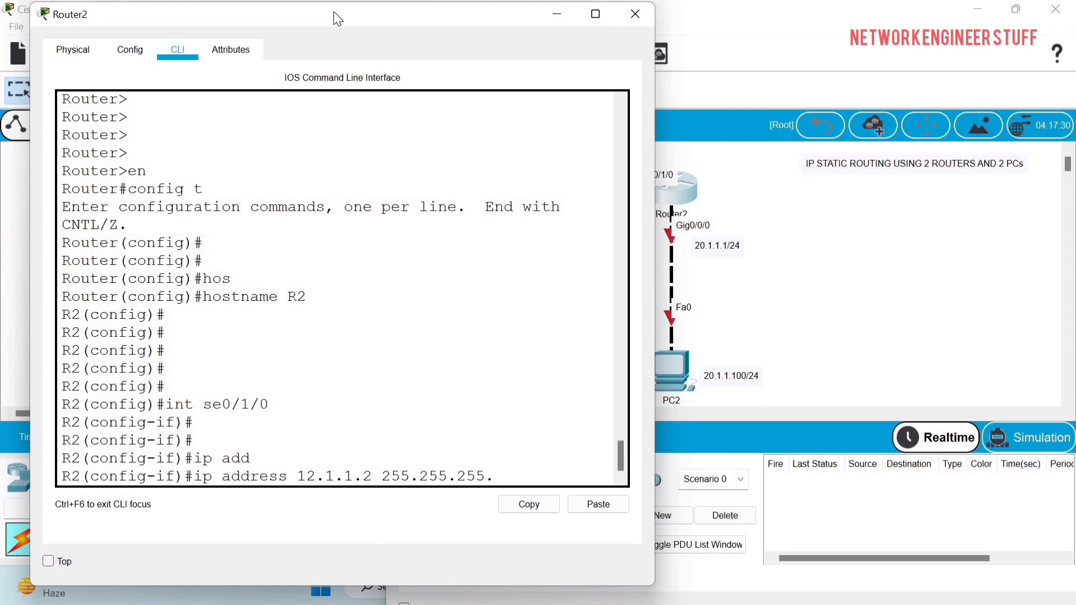
type("252")
key("Return")
Enable R2's serial interface se0/1/0 with no shut.
type("no shut")
key("Return")
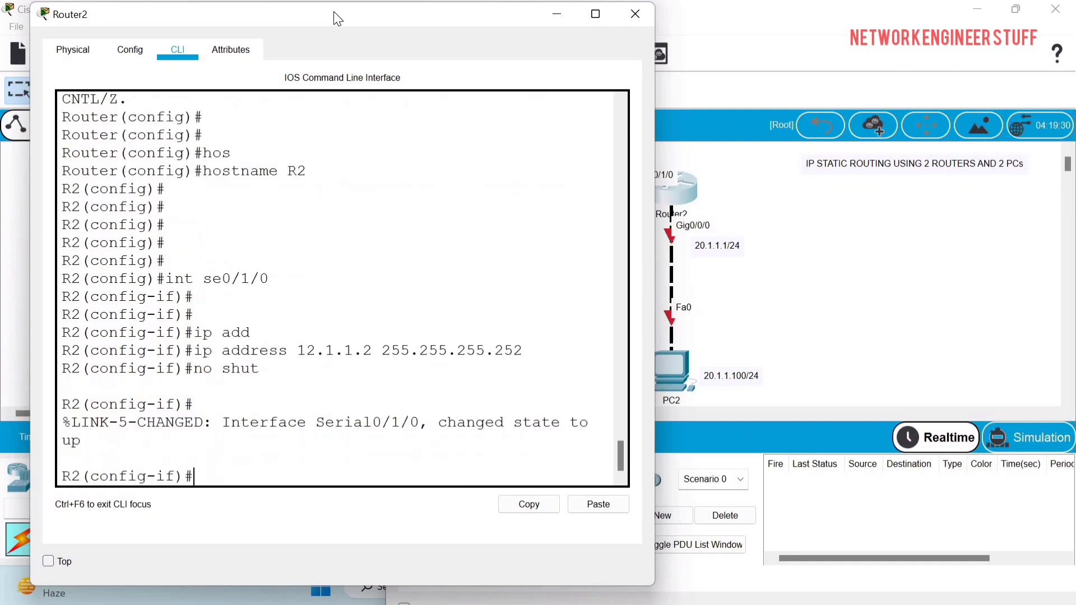
key("Return")
key("Return")
key("Return")
key("Return")
Assign IP address 20.1.1.1 with subnet mask 255.255.255.0 to R2's interface gi0/0/0.
type("int")
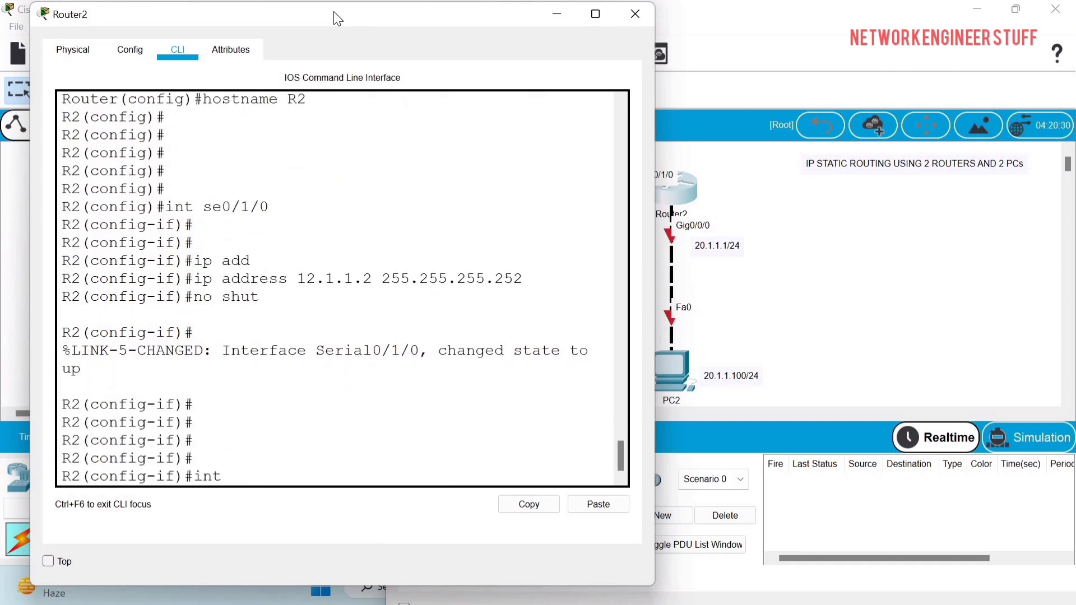
type(" gi0/0/0")
key("Return")
type("i")
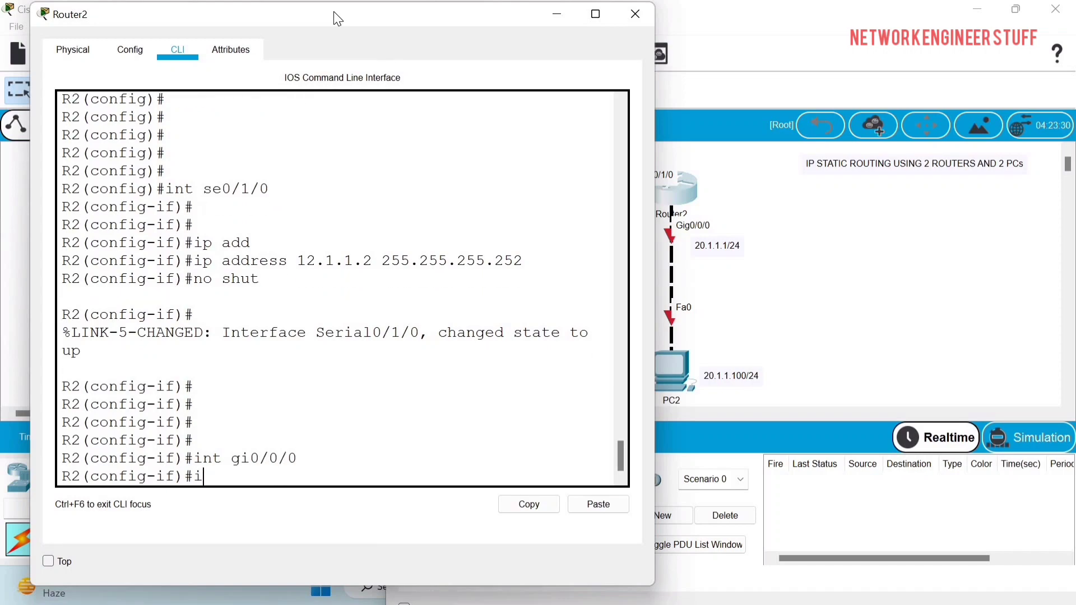
type("p add")
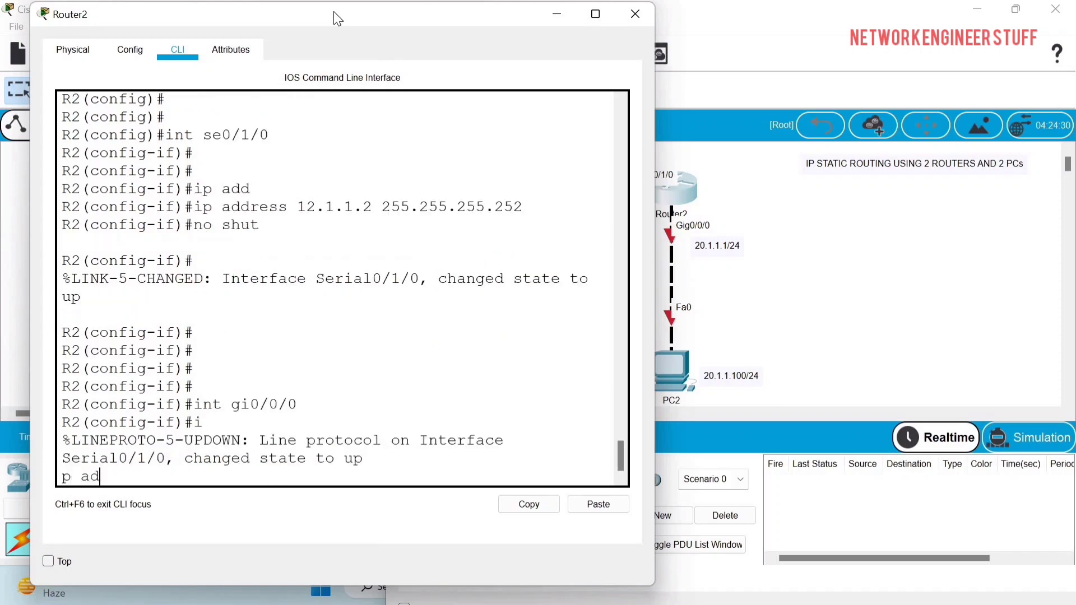
key("Tab")
type("2")
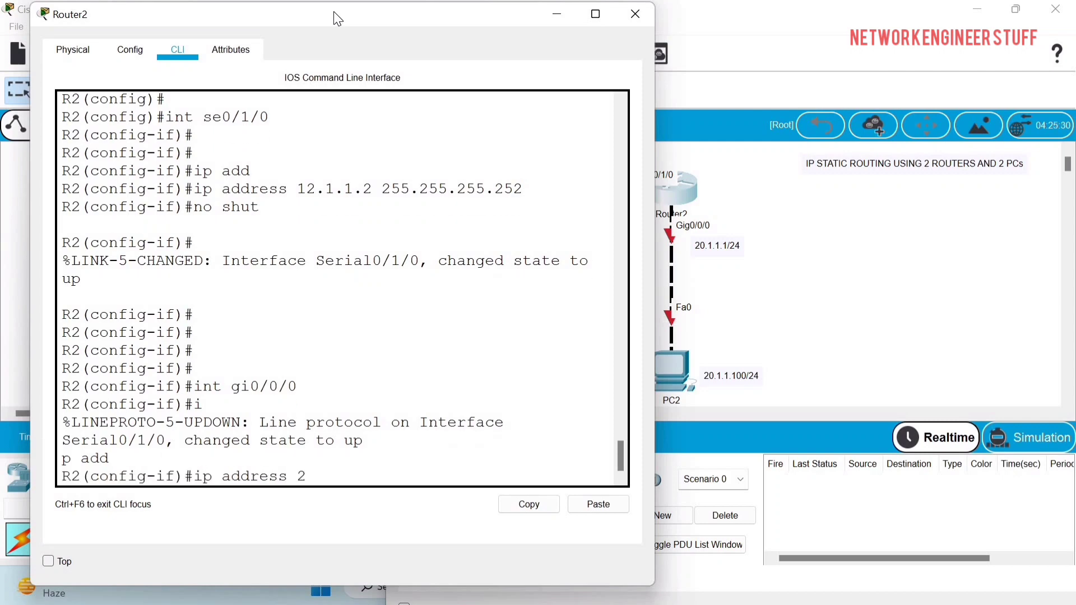
type("0.1.1.1 255.255.255.0")
key("Return")
Enable R2's interface gi0/0/0 with no shut.
type("no")
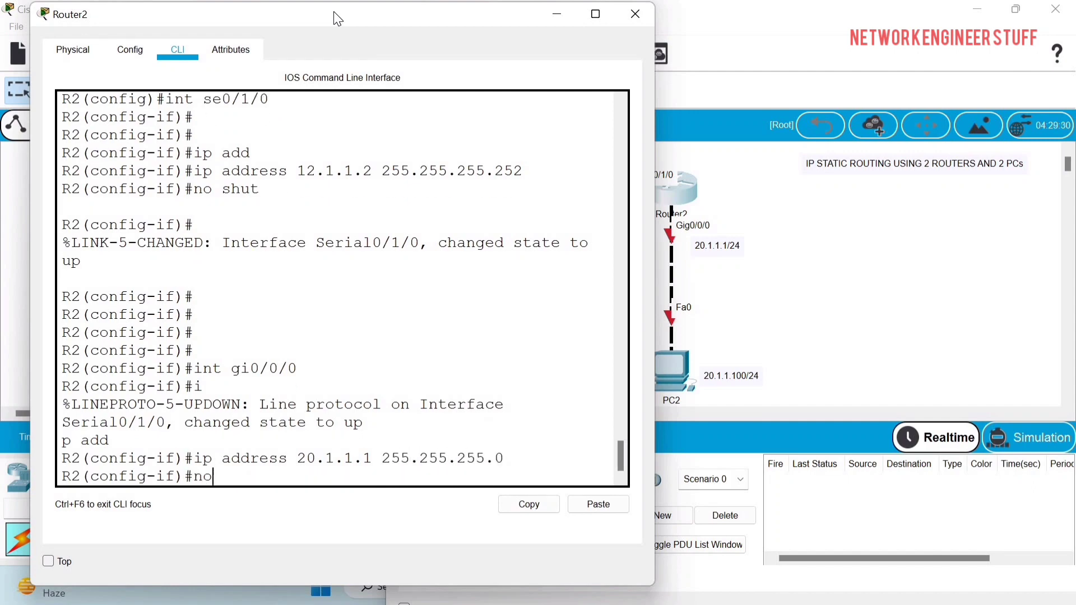
type(" shut")
key("Return")
key("Return")
key("Return")
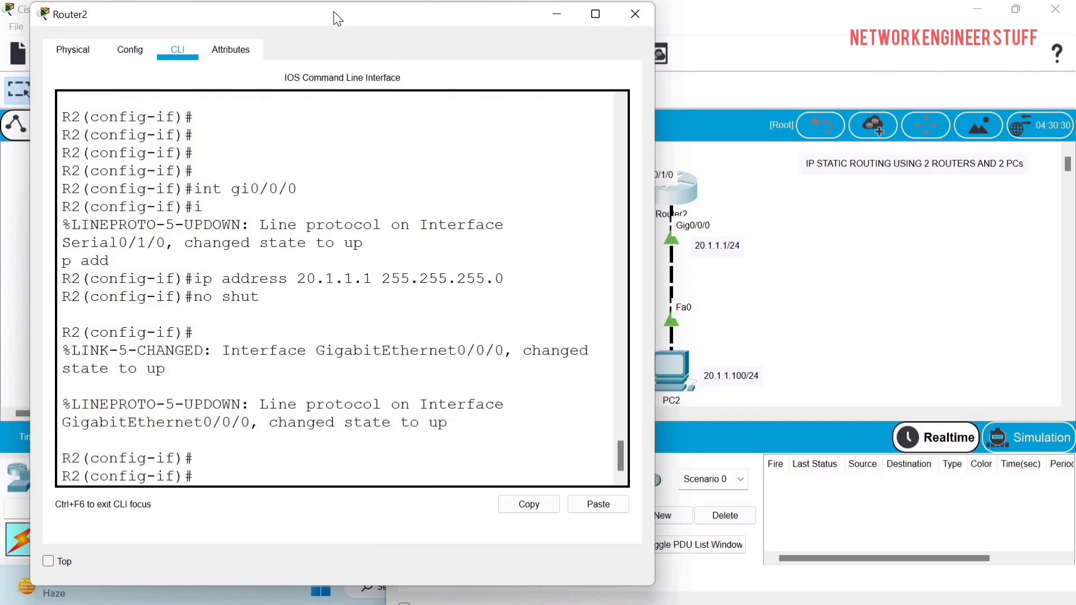
Leave interface configuration on R2 and return to privileged EXEC mode.
key("ctrl+z")
key("Return")
key("Return")
key("Return")
key("Return")
key("Return")
key("Return")
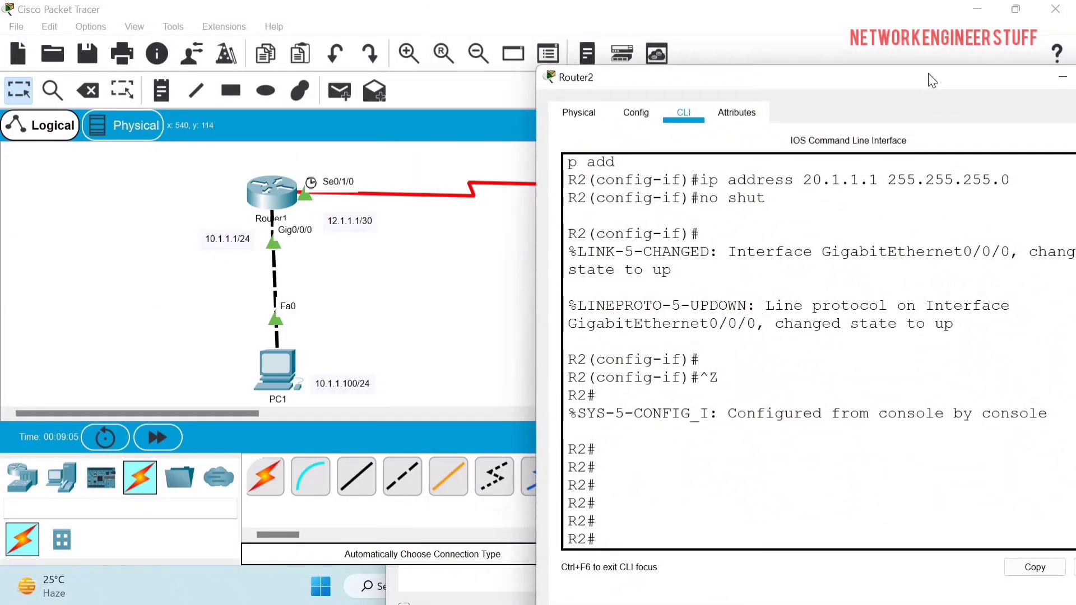
Open PC1's static IP configuration and set its IPv4 address to 10.1.1.100.
left_click(413, 282)
left_click(288, 384)
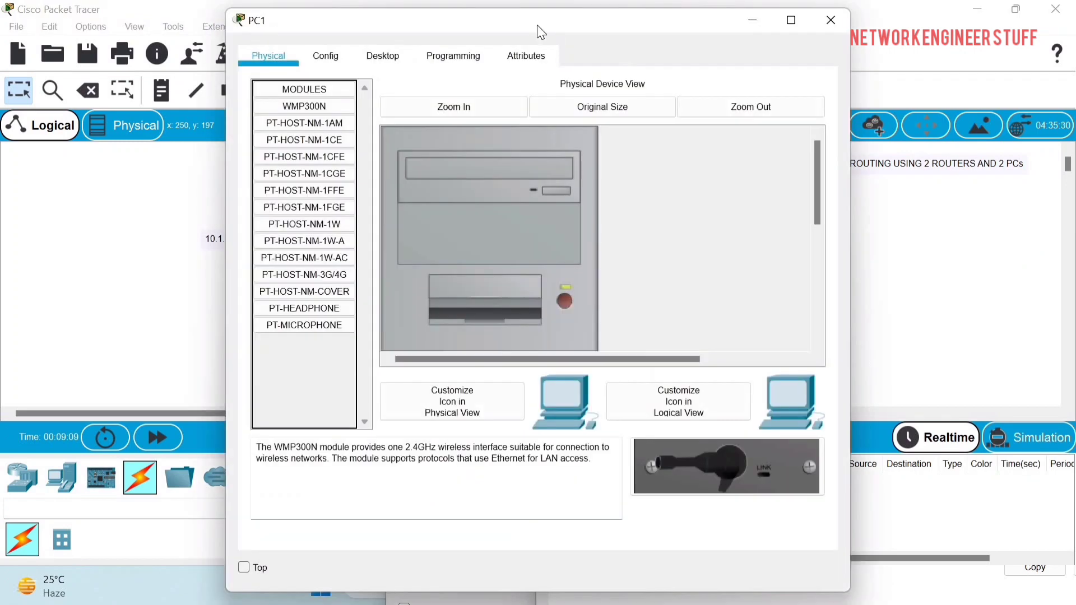
left_click_drag(527, 21, 771, 49)
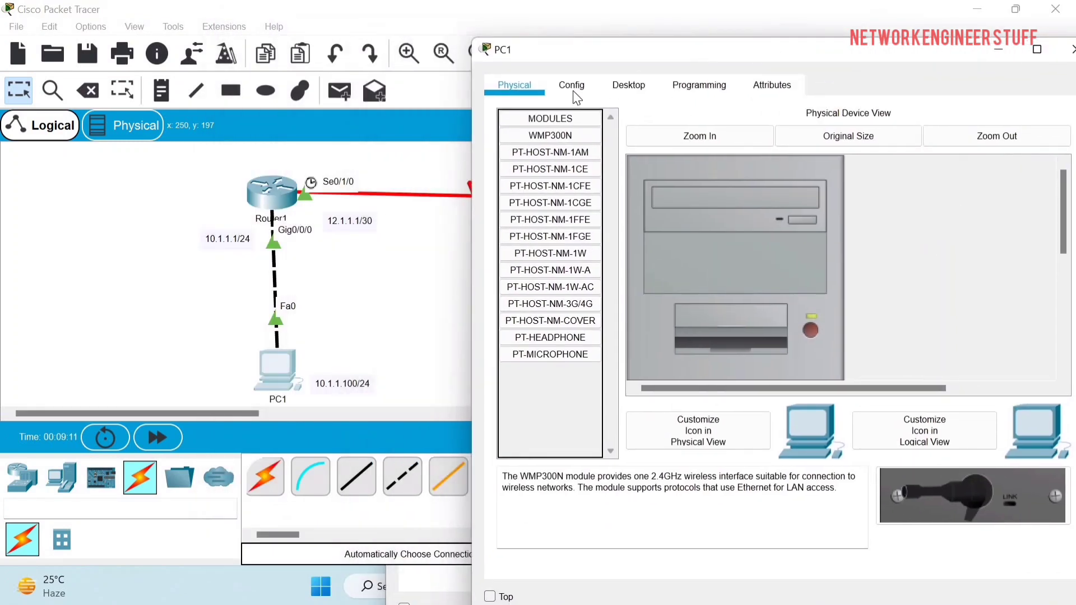
left_click(573, 90)
left_click(628, 93)
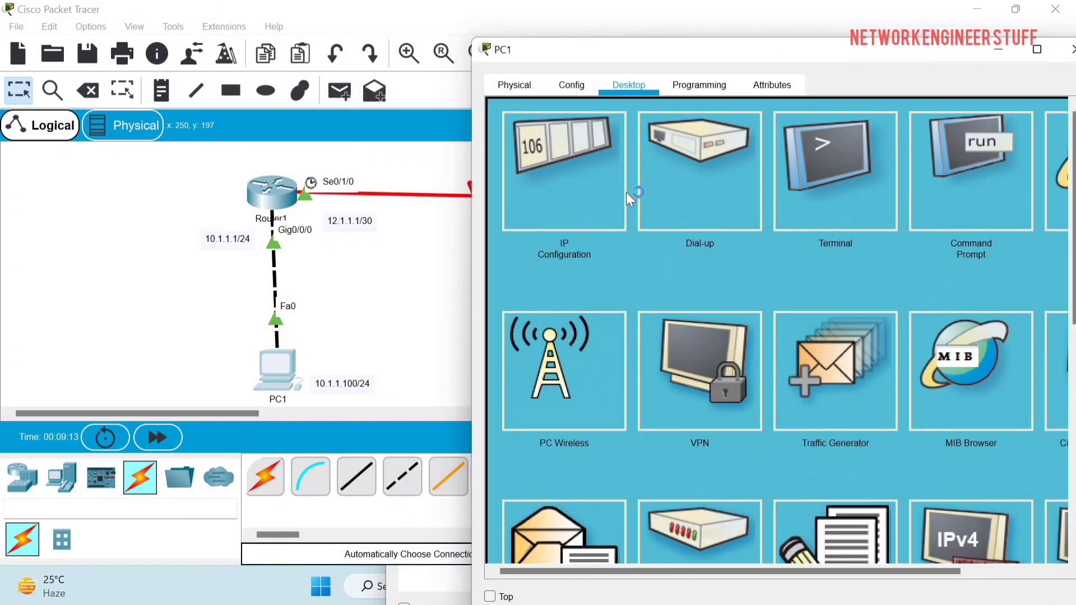
left_click(589, 193)
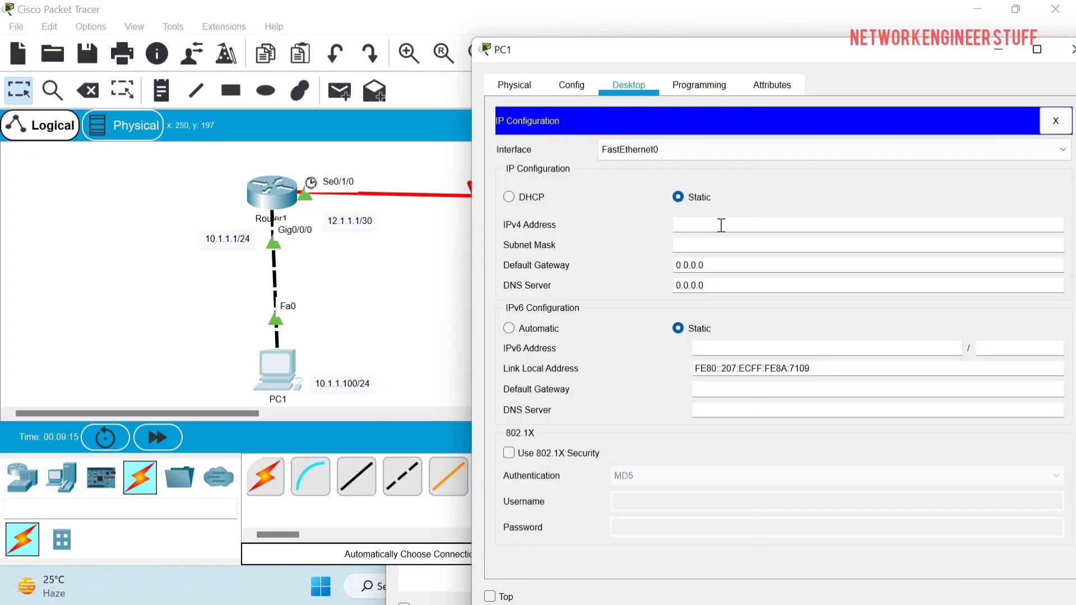
left_click(690, 229)
type("10.1.1.100")
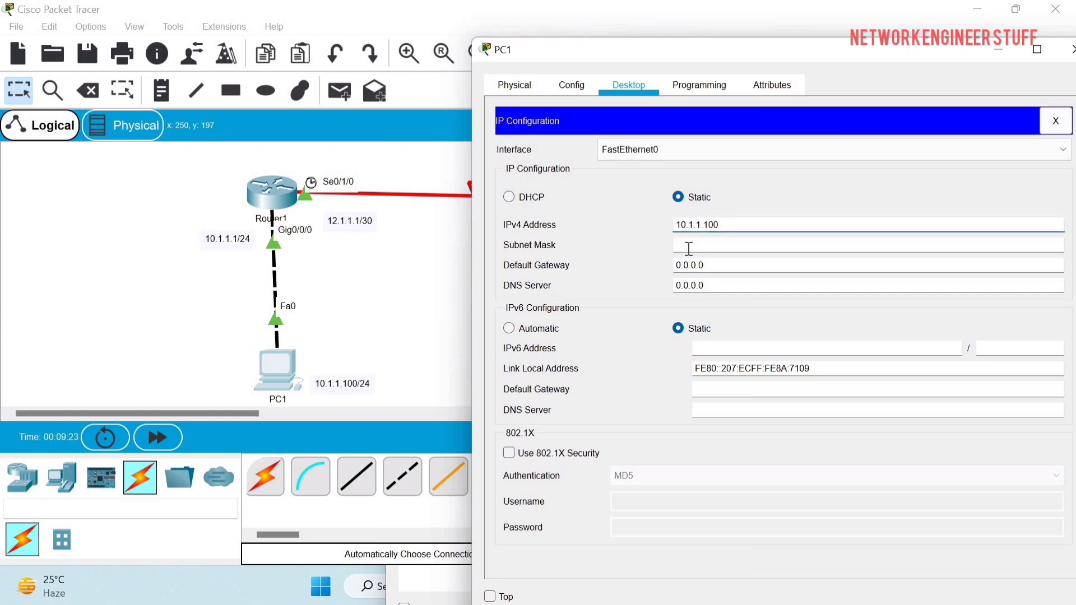
Set PC1's subnet mask to 255.255.255.0.
left_click(689, 247)
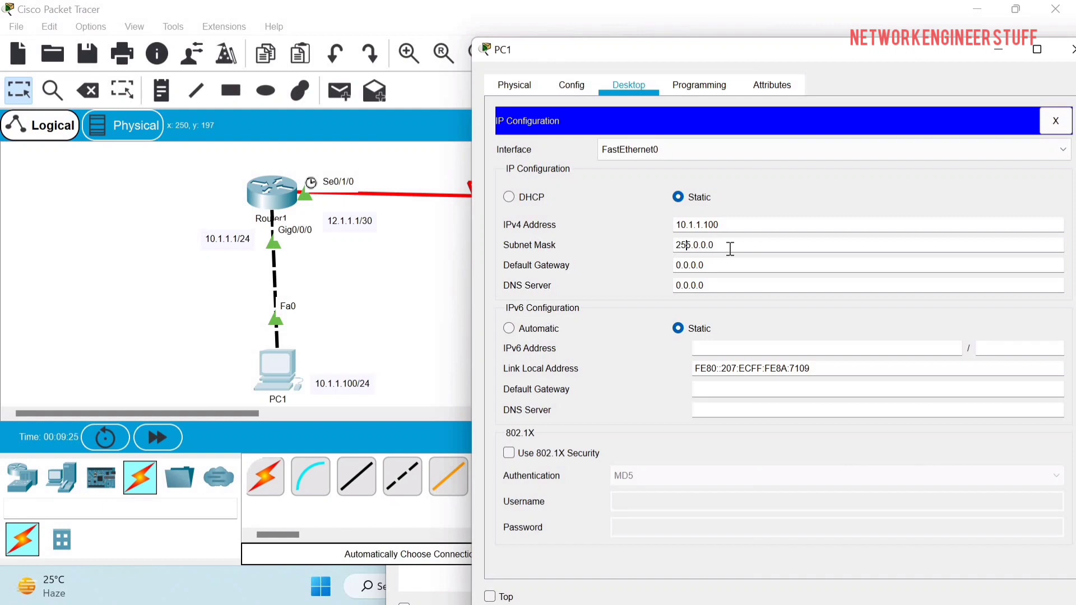
key("BackSpace")
key("BackSpace")
key("BackSpace")
key("BackSpace")
key("BackSpace")
type("255.255.0")
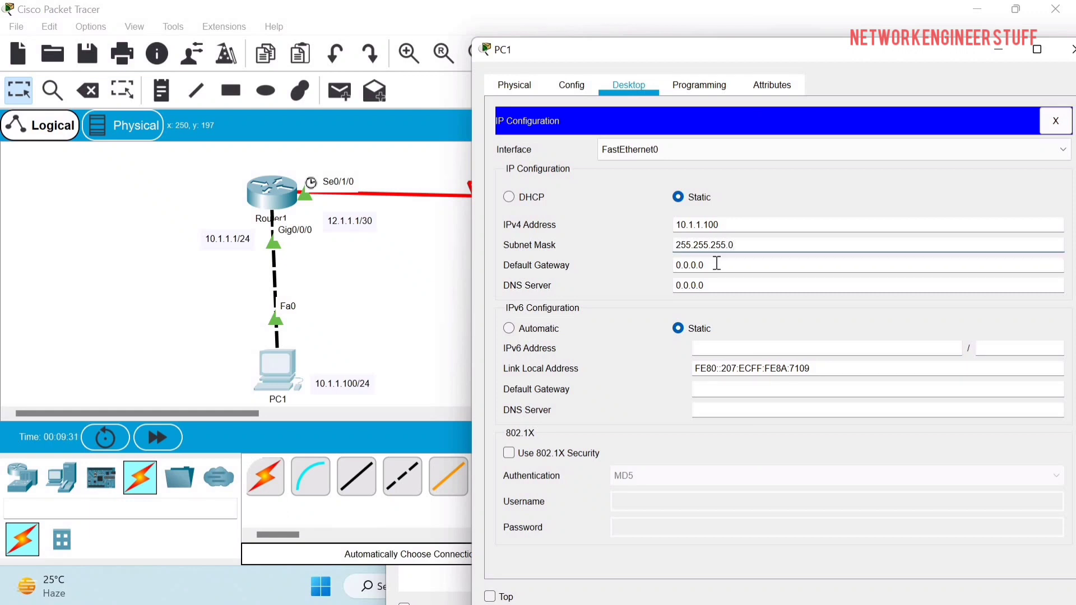
Set PC1's IPv4 default gateway to 10.1.1.1.
left_click(716, 264)
key("BackSpace")
key("BackSpace")
key("BackSpace")
key("BackSpace")
key("BackSpace")
key("BackSpace")
key("BackSpace")
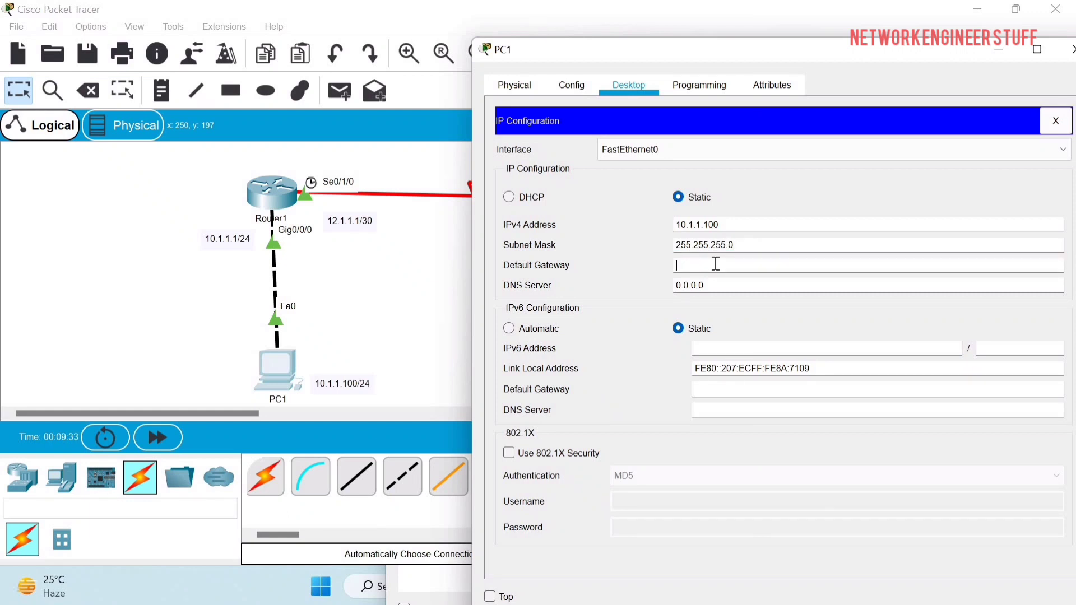
type("10.1.1.1")
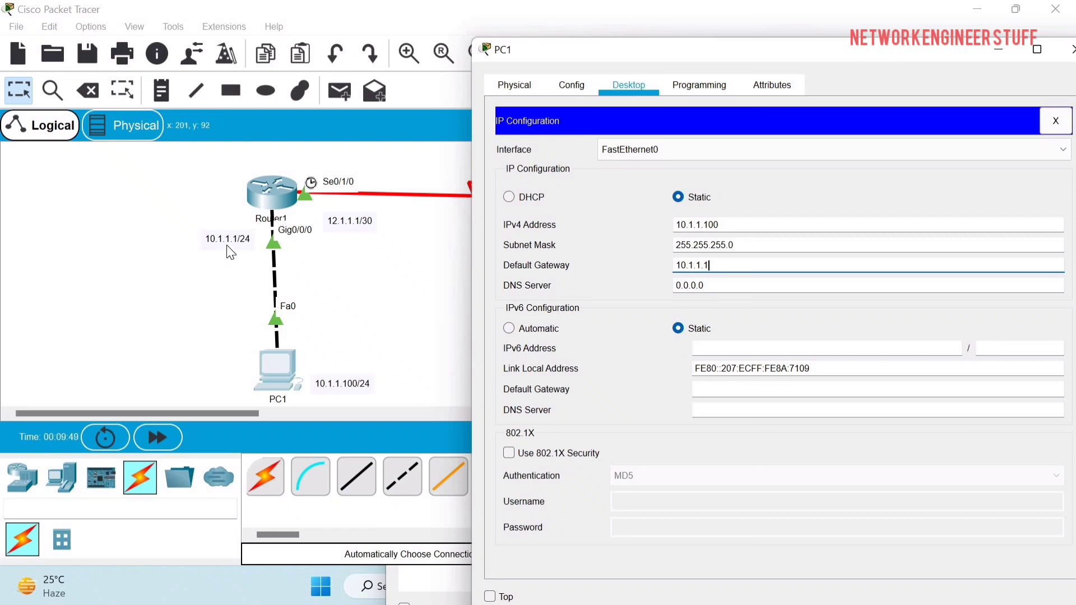
Close PC1's IP configuration and check its address settings with ipconfig in the command prompt.
left_click_drag(726, 49, 518, 38)
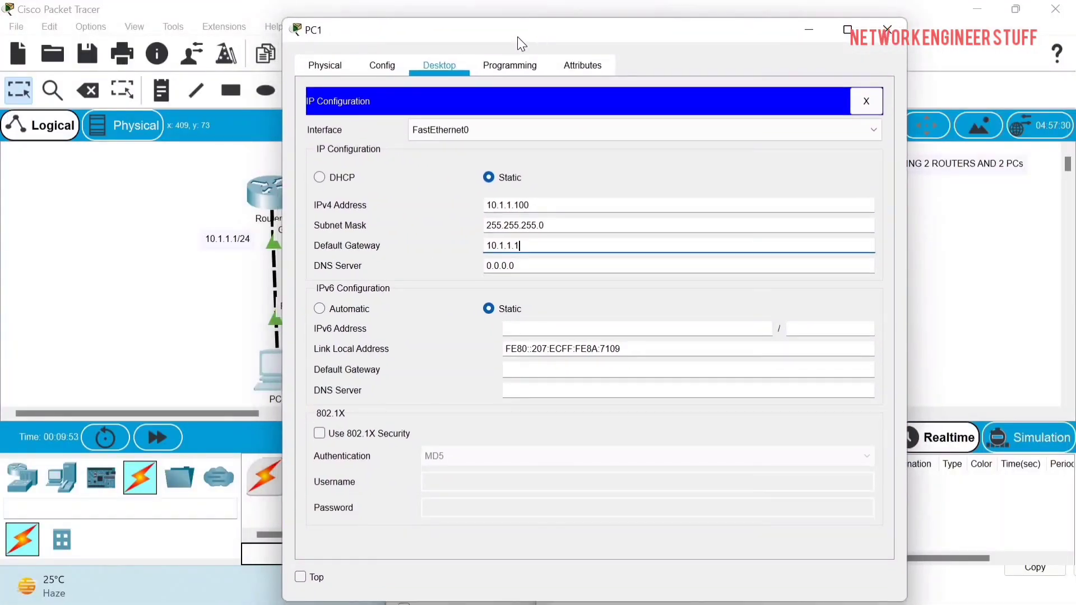
left_click(382, 65)
left_click(424, 64)
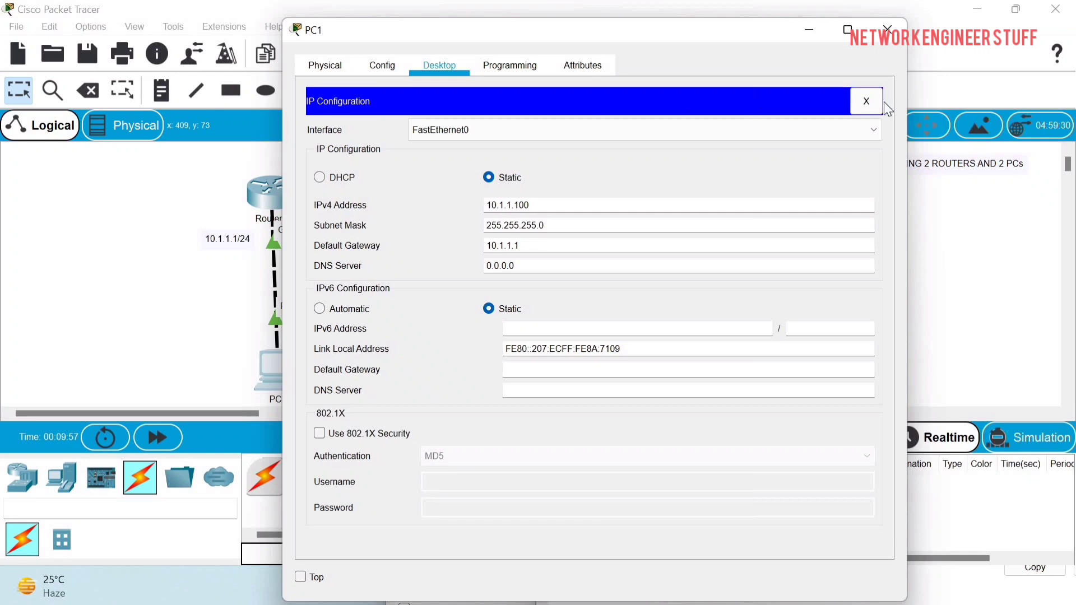
left_click(866, 101)
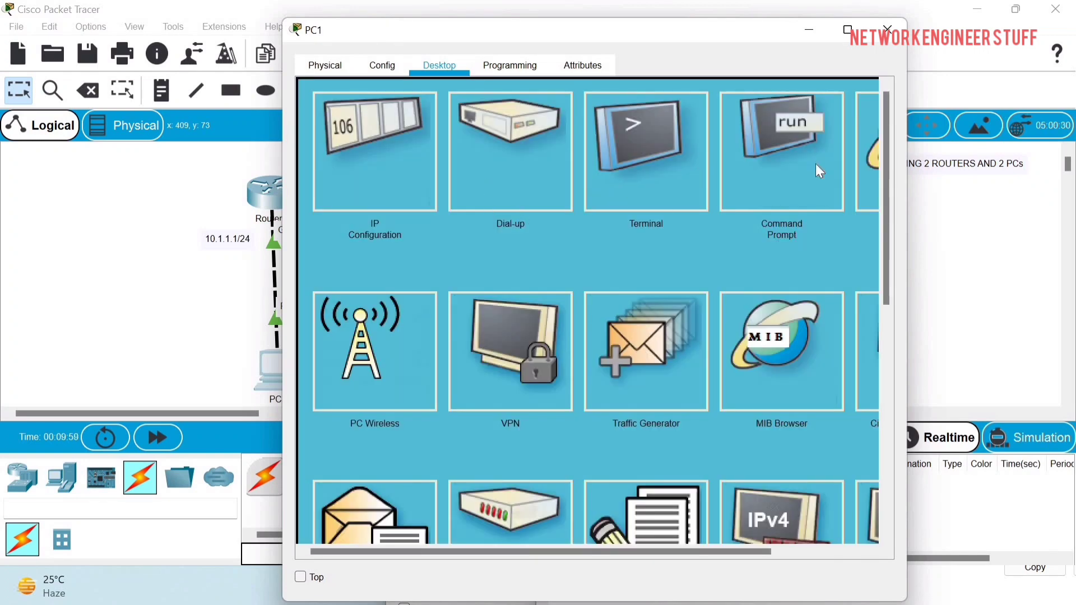
left_click(780, 172)
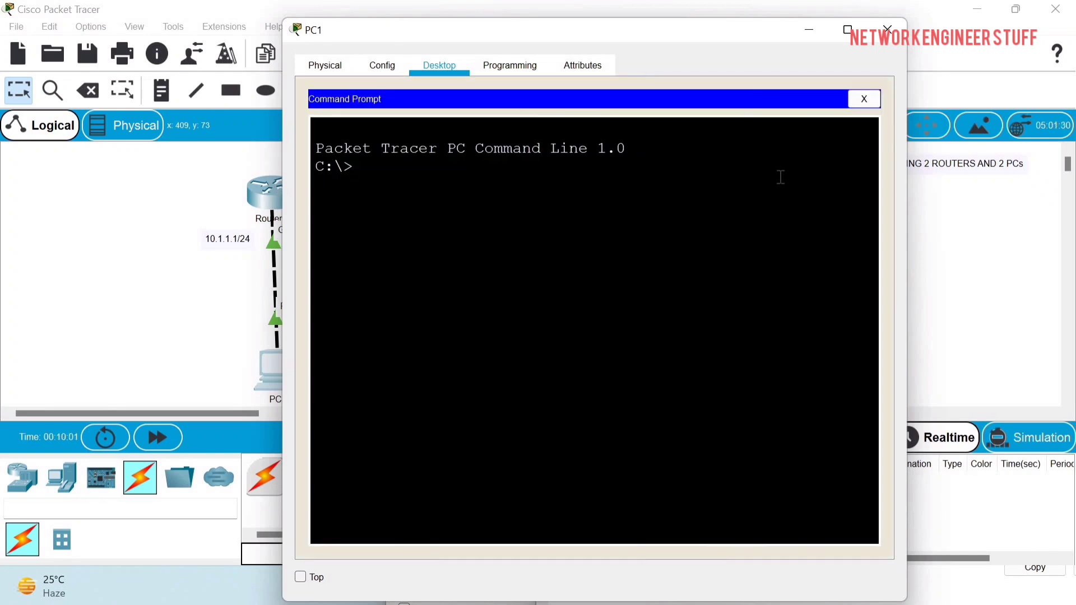
type("ipconfig")
key("Return")
left_click_drag(760, 269, 672, 268)
left_click_drag(739, 319, 665, 266)
left_click(9, 252)
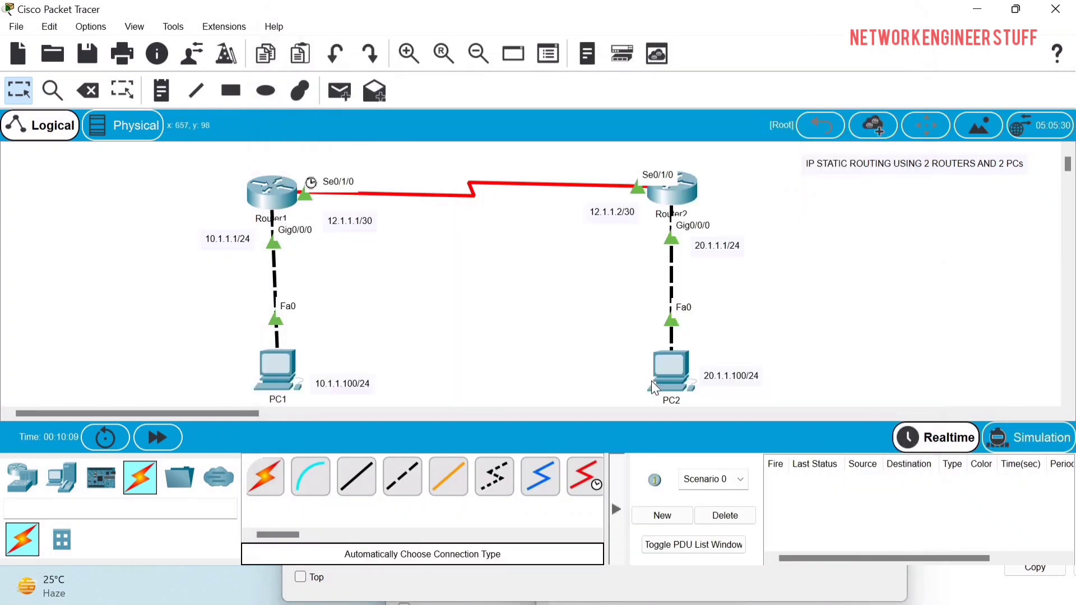
Open PC2's static IP configuration and set its IPv4 address to 20.1.1.100.
left_click(660, 368)
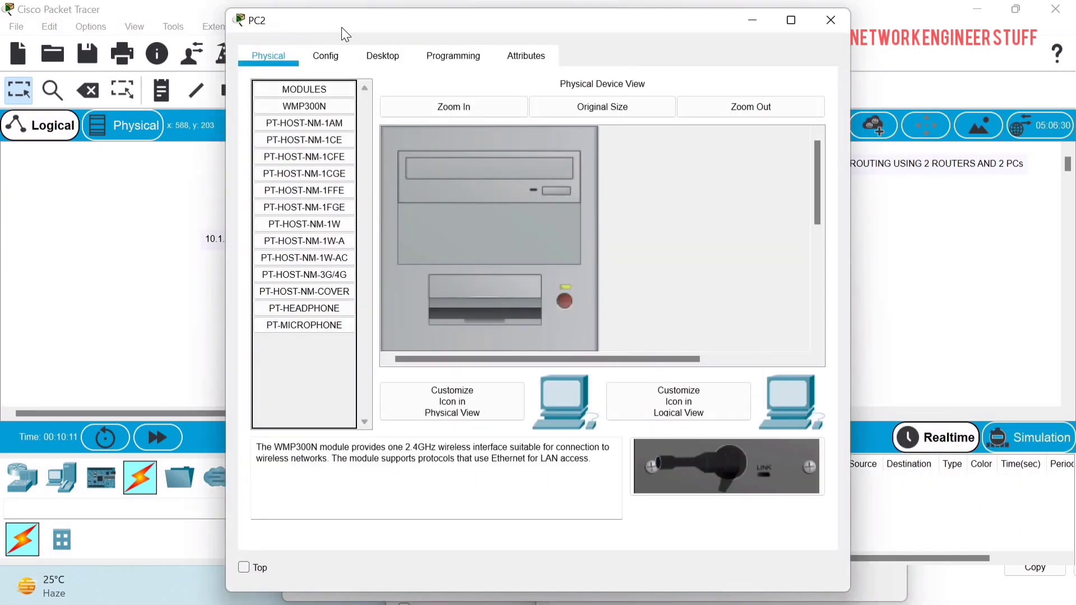
left_click(394, 69)
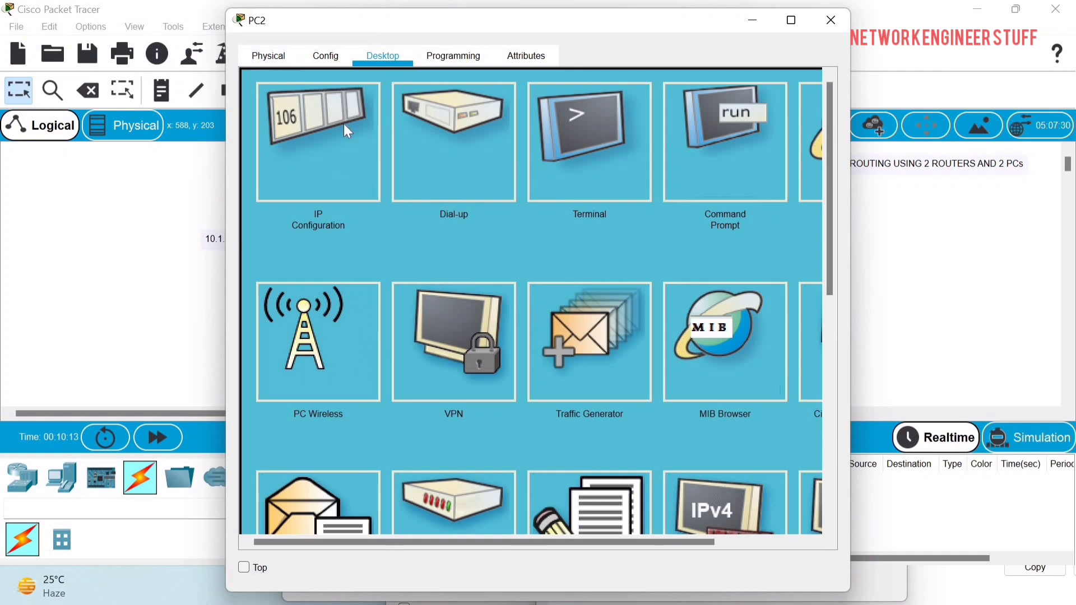
left_click(345, 123)
left_click_drag(395, 19, 181, 18)
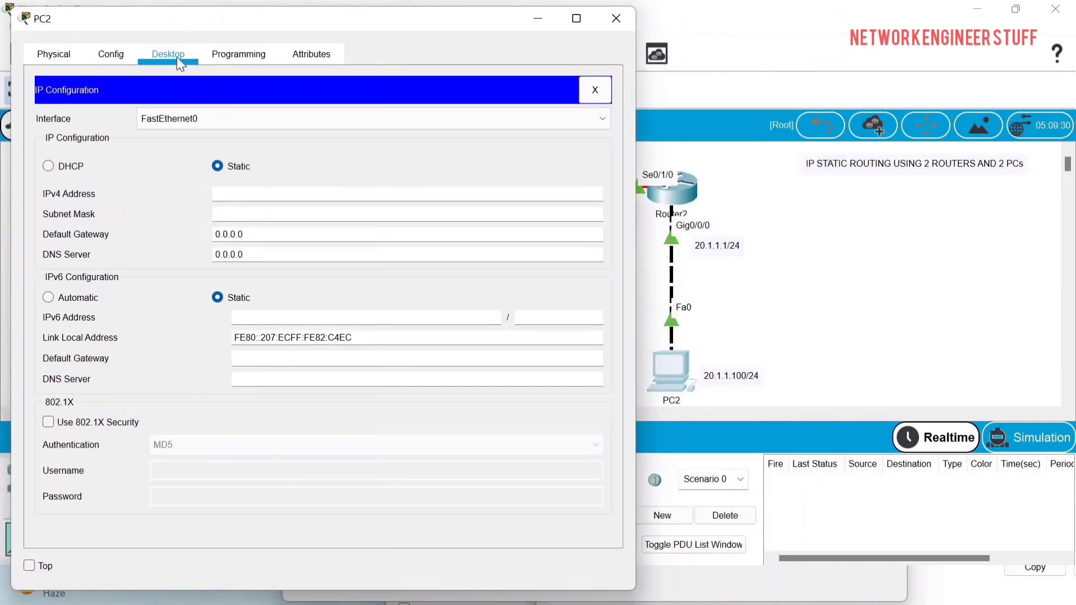
left_click(230, 193)
type("2")
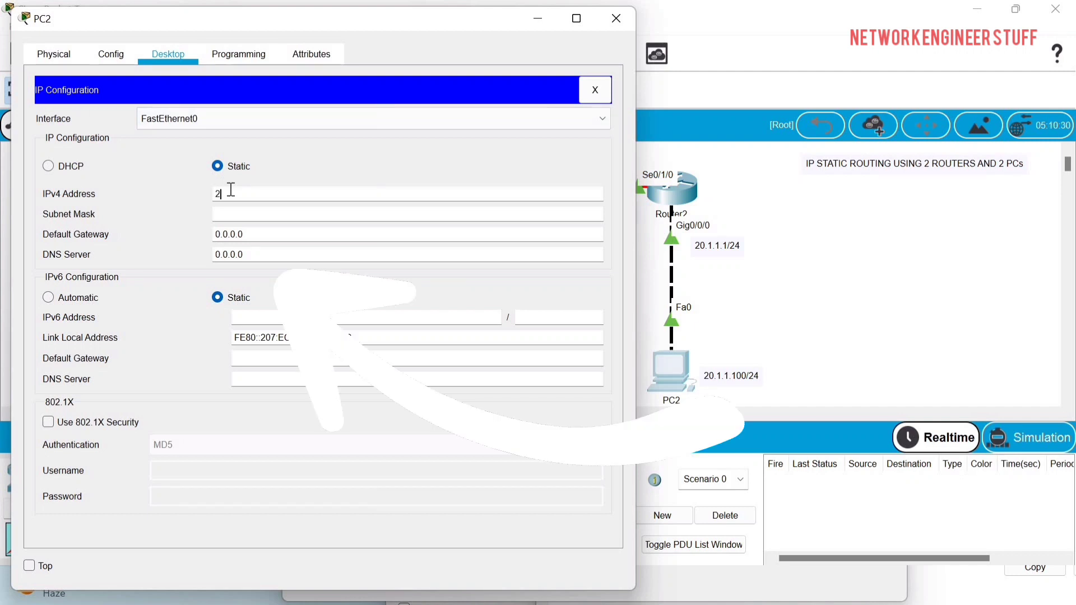
type("0.1.1.100")
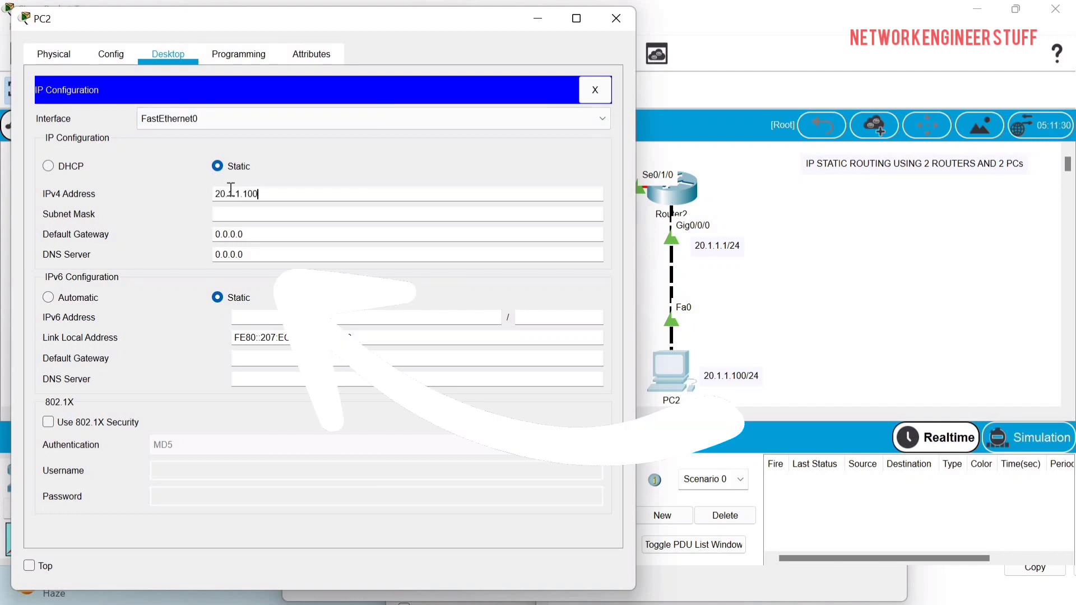
Set PC2's subnet mask to 255.255.255.0 and its IPv4 default gateway to 20.1.1.1.
key("Tab")
type("2")
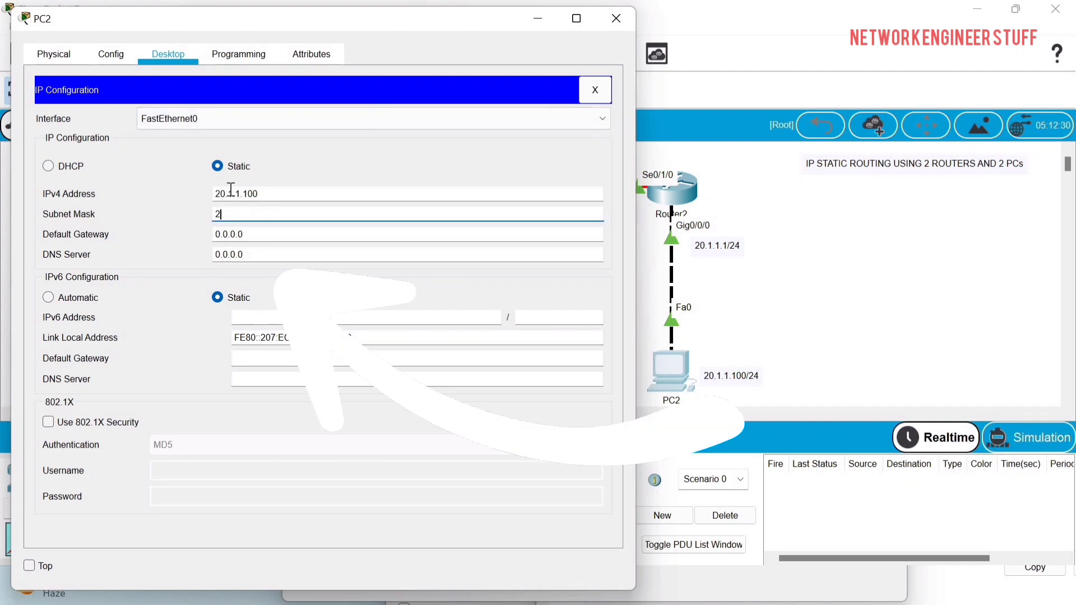
type("55.255.255.0")
key("Tab")
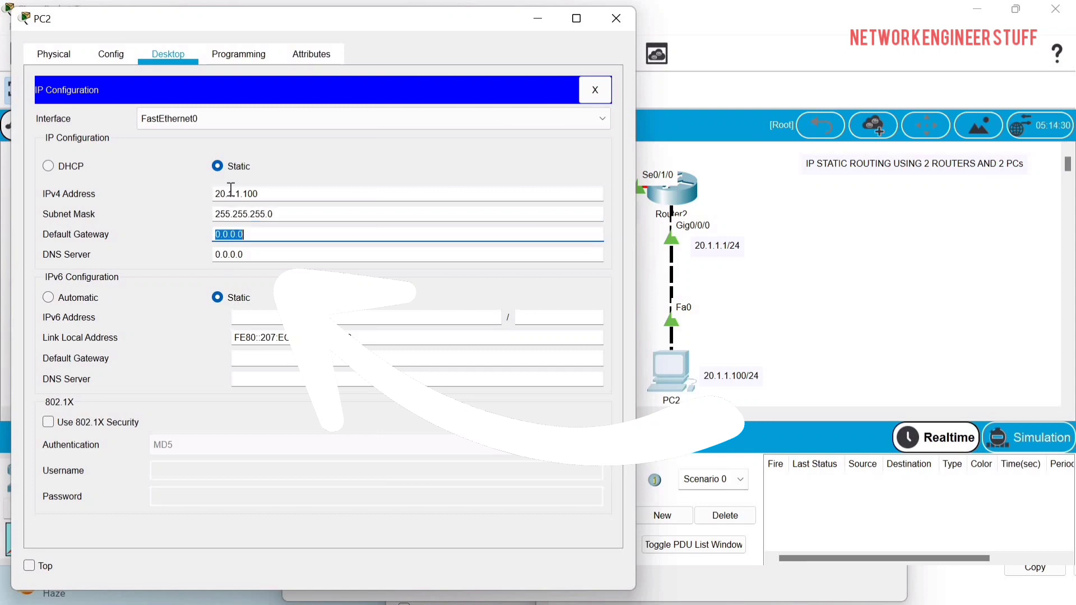
type("20")
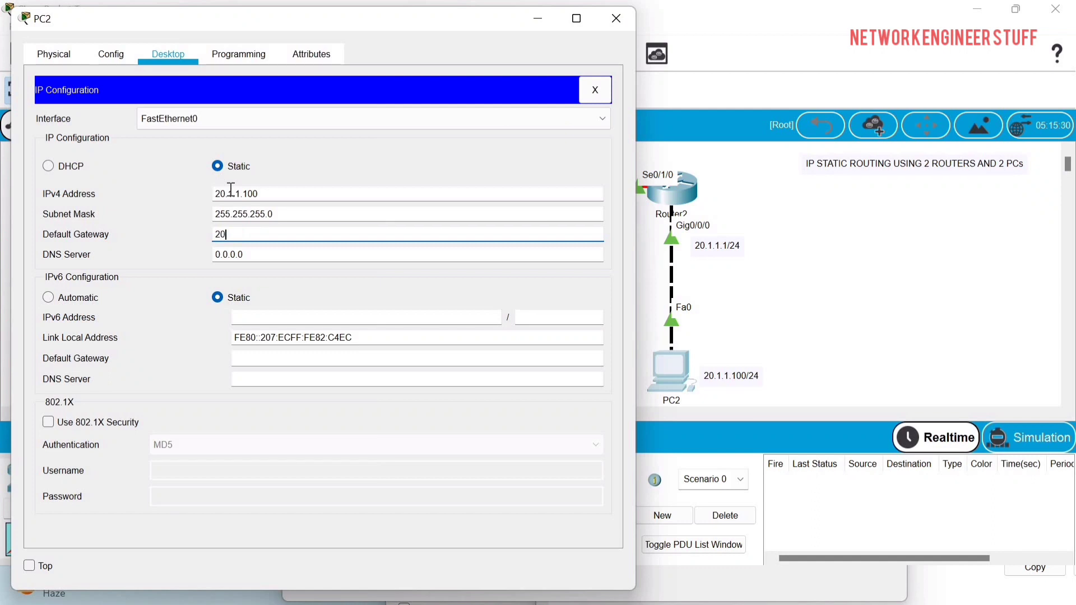
type(".1.1.1")
left_click(596, 93)
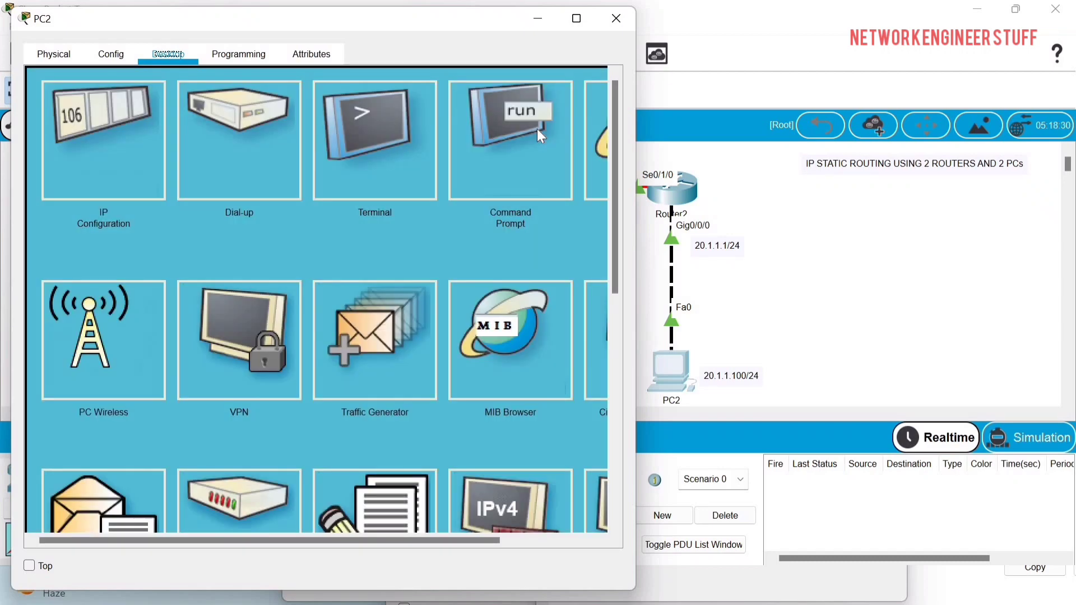
Check PC2's address settings with ipconfig in its command prompt, and minimize the PC2 window.
left_click(538, 129)
type("ipconfig")
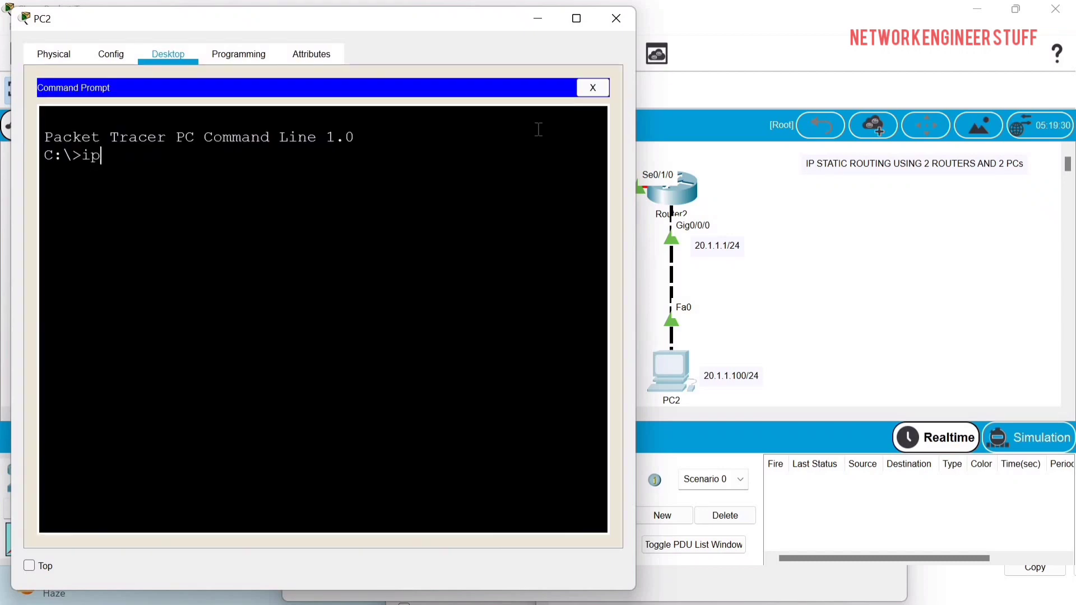
key("Return")
key("Return")
key("Return")
key("Return")
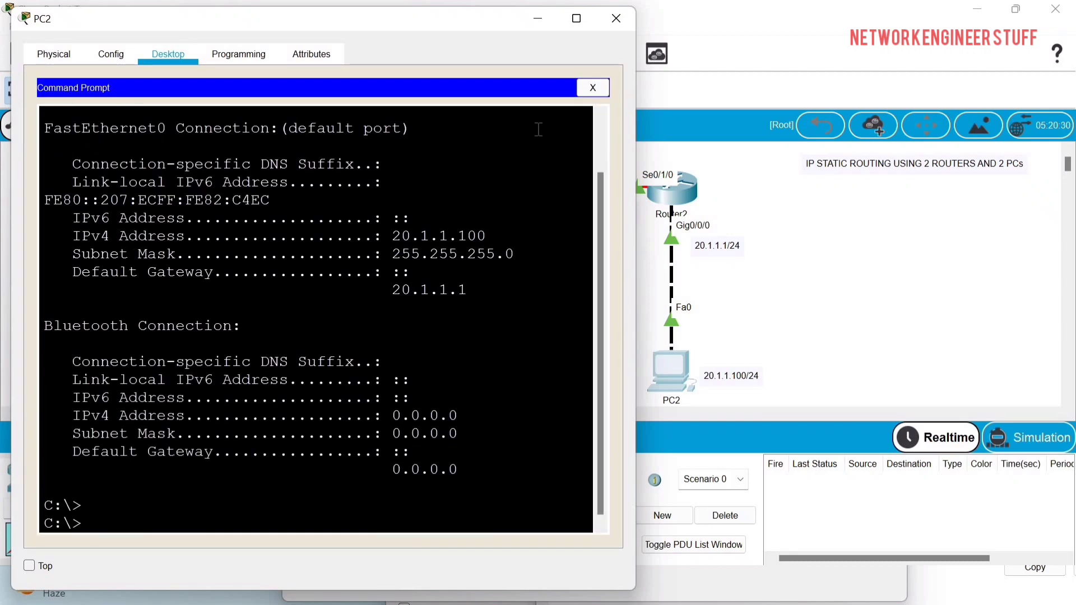
left_click_drag(384, 200, 510, 207)
left_click(510, 208)
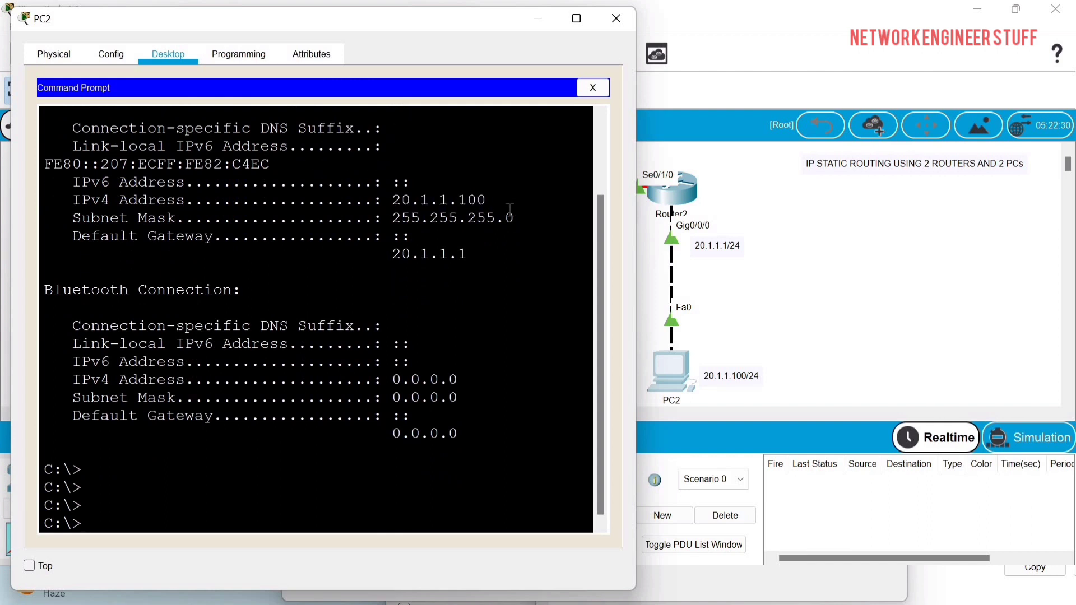
left_click(539, 20)
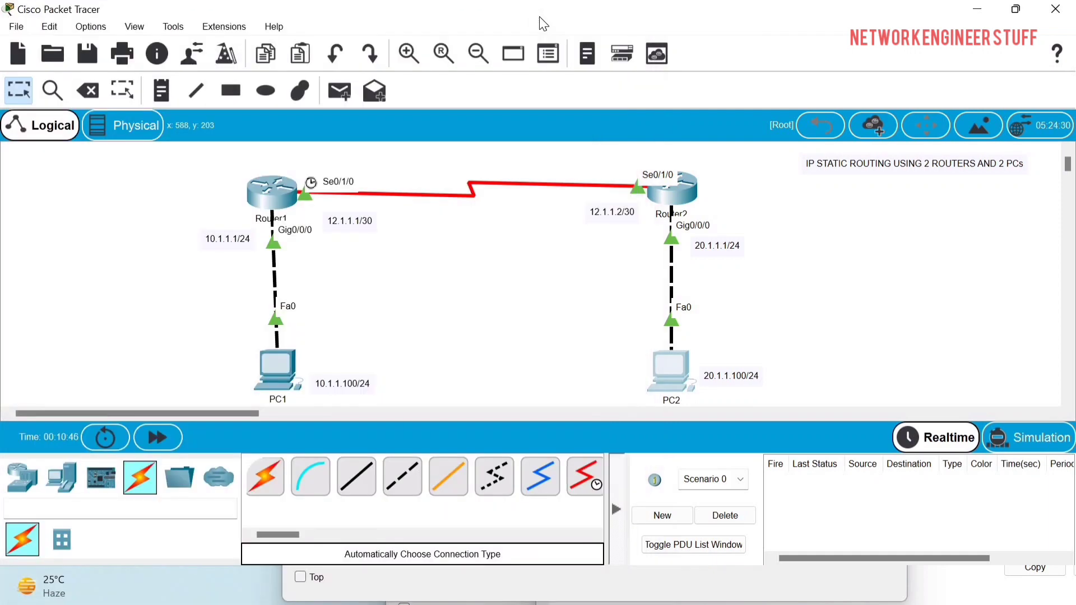
Switch to PC1's command prompt and ping PC2 at 20.1.1.100.
key("alt+Tab")
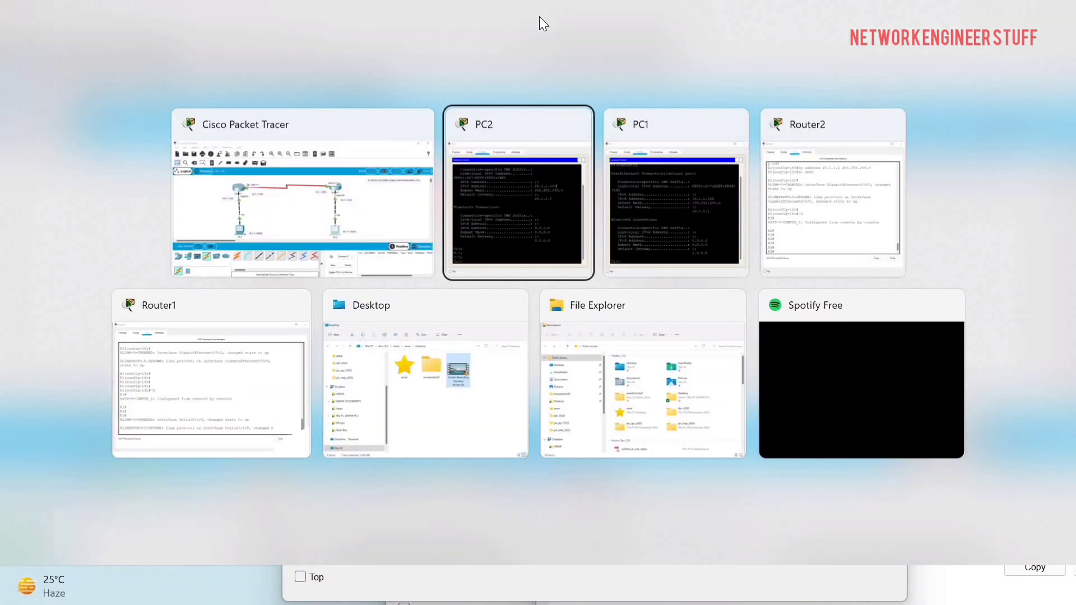
key("alt+Tab")
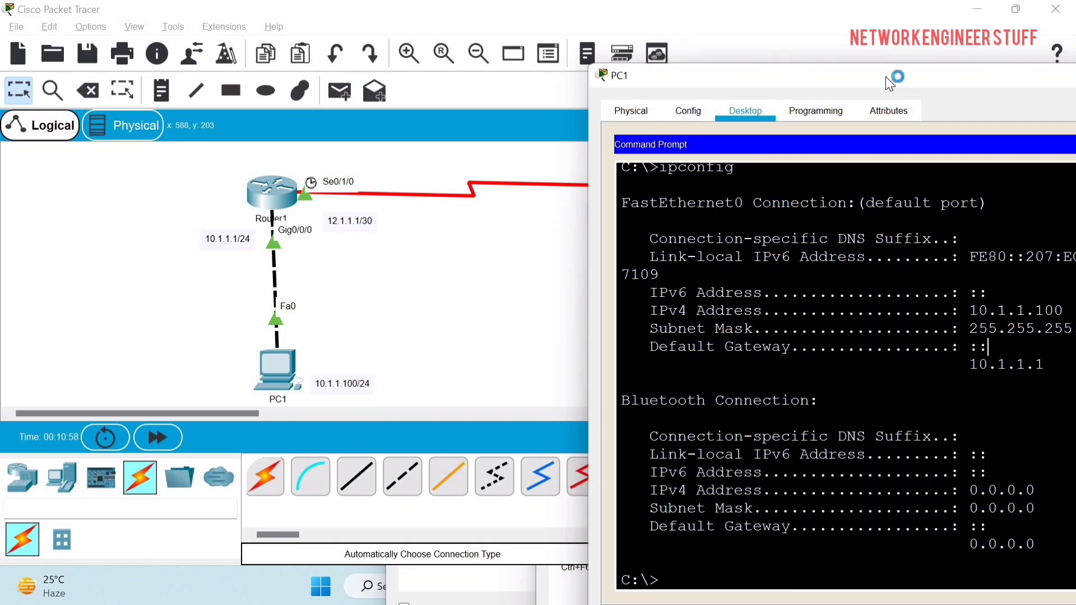
left_click_drag(885, 76, 308, 12)
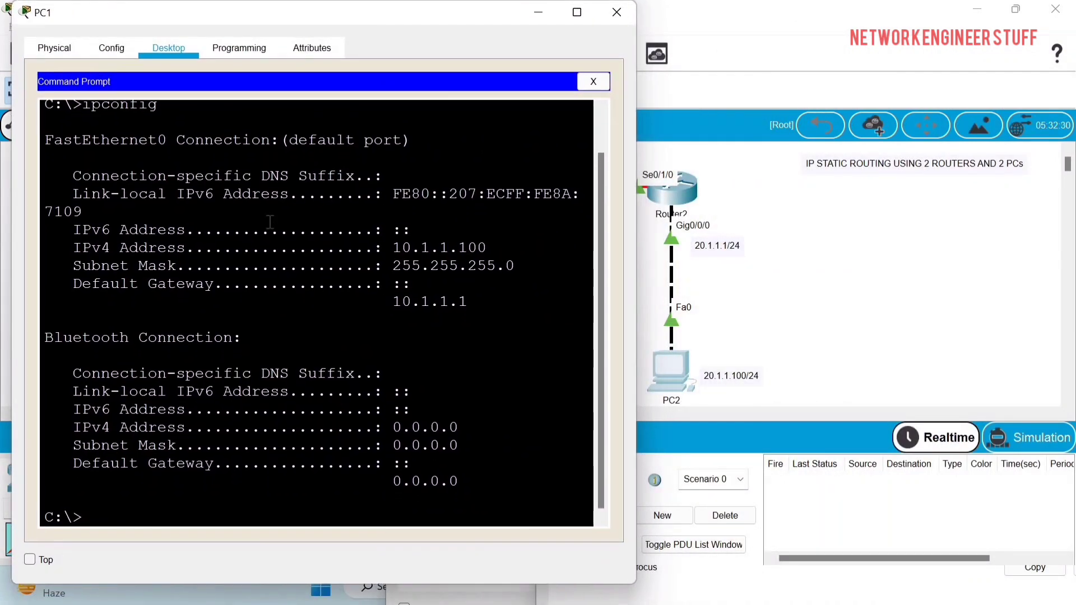
type("ping 20.1.1.")
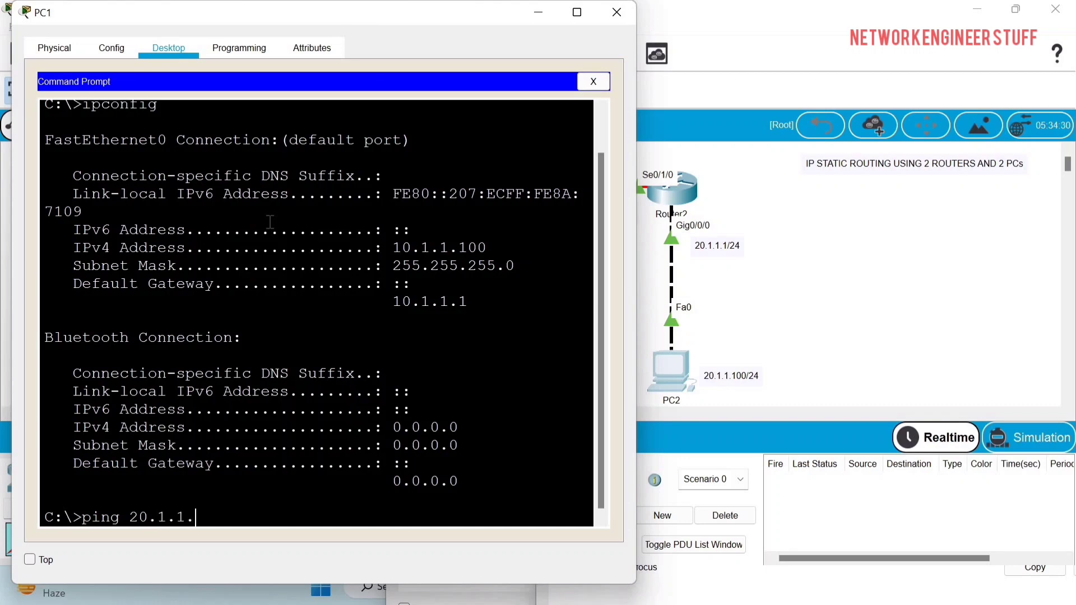
type("100")
key("Return")
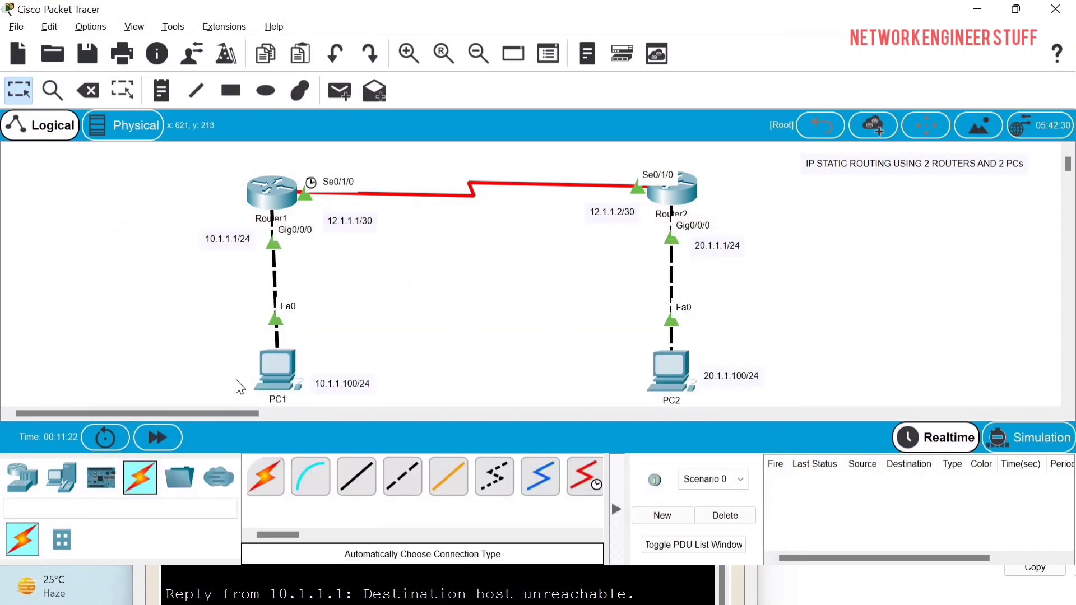
Ping the gateway 10.1.1.1 from PC1's command prompt and return to the topology.
mouse_move(300, 397)
mouse_move(282, 200)
left_click(277, 368)
left_click_drag(412, 250, 745, 63)
type("ping")
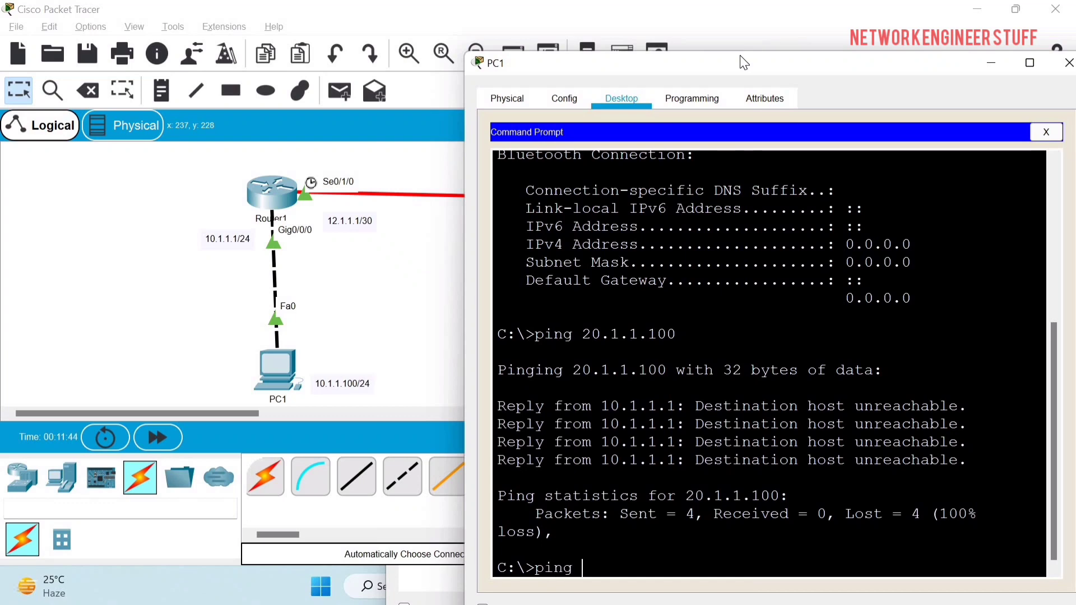
type(" 10.1.1.1")
key("Return")
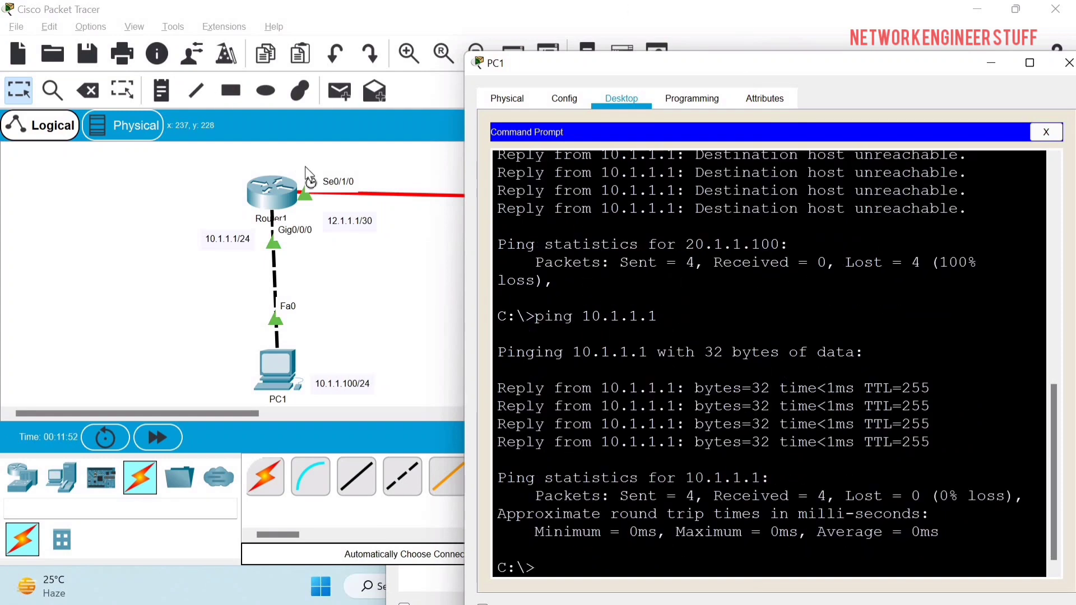
left_click(358, 316)
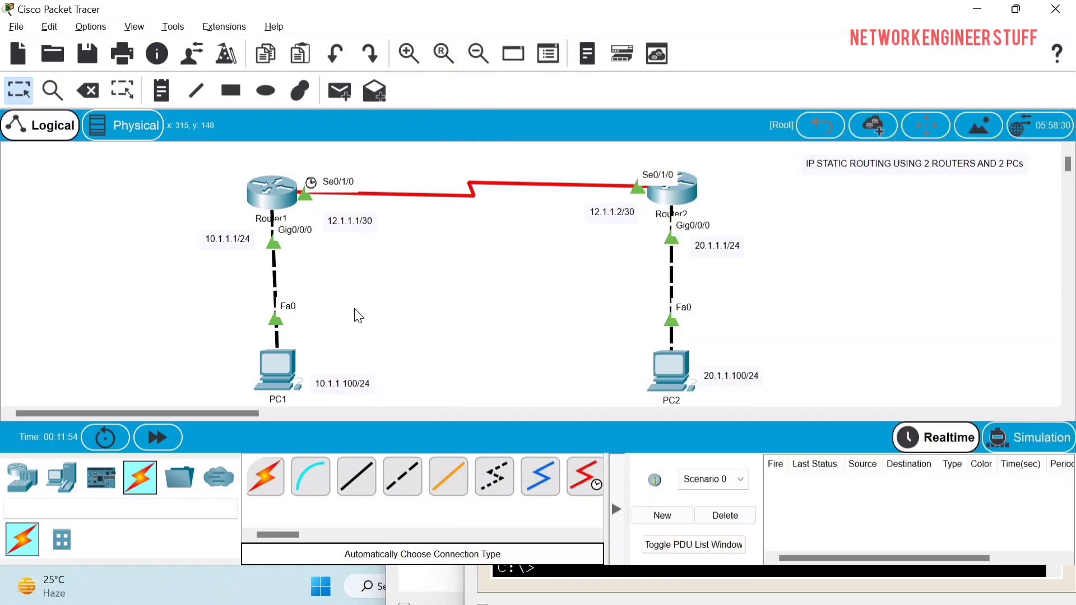
Switch to Router1's command line and ping PC2 at 20.1.1.100.
key("alt+Tab")
key("alt+Tab")
key("alt+Tab")
key("alt+Tab")
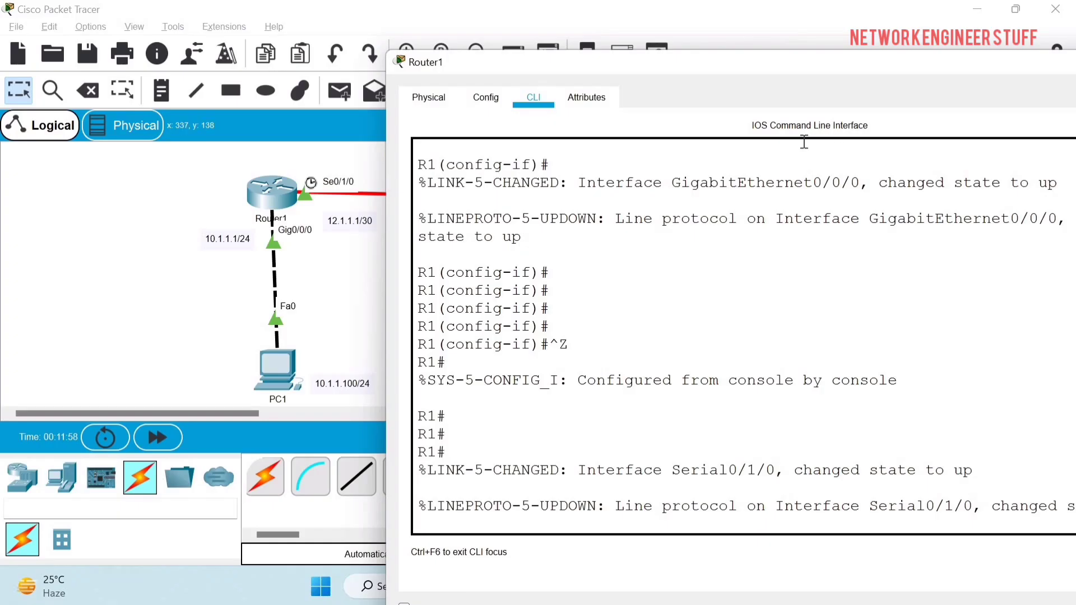
key("Return")
key("Return")
key("Return")
key("Return")
key("Return")
key("Return")
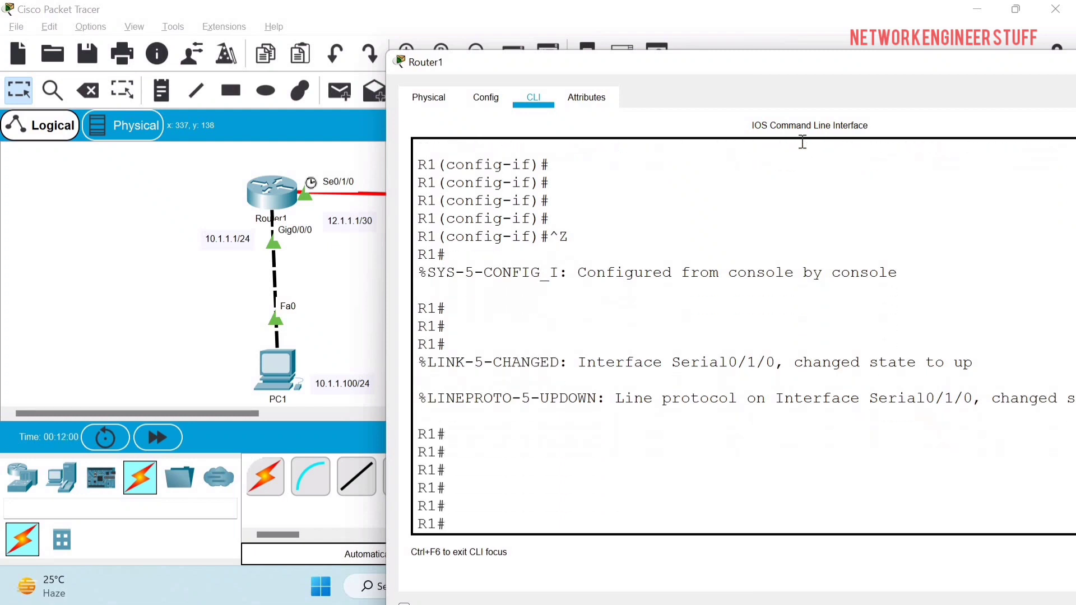
type("ping 20.1.1.")
key("BackSpace")
type("1.20")
key("BackSpace")
key("BackSpace")
type("100")
key("Return")
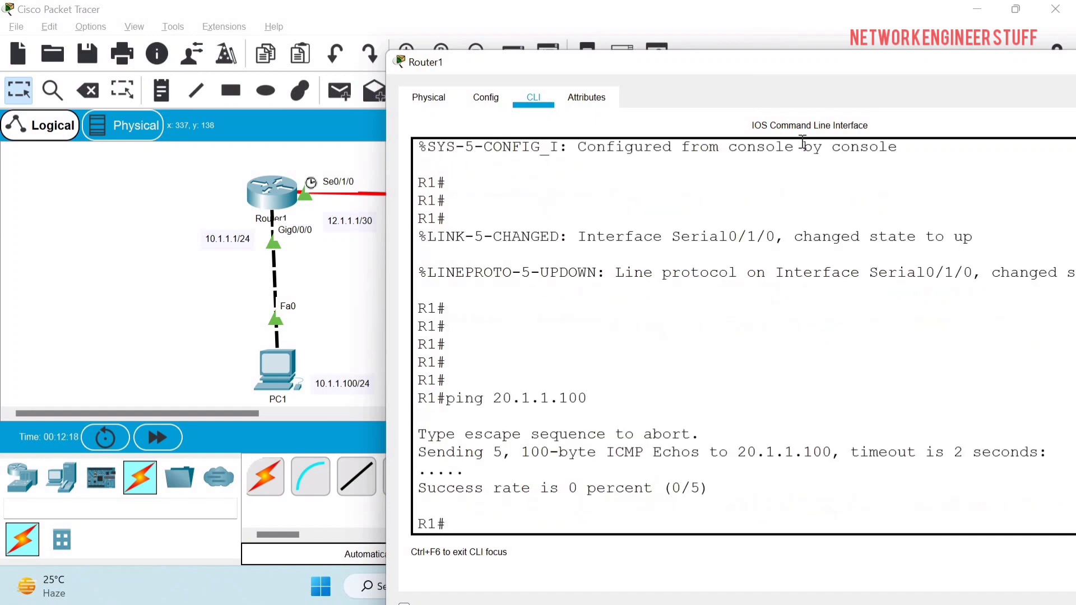
Display R1's routing table with show ip route and examine its listed networks, moving the Router1 window fully into view.
type("ho w ip route")
key("Return")
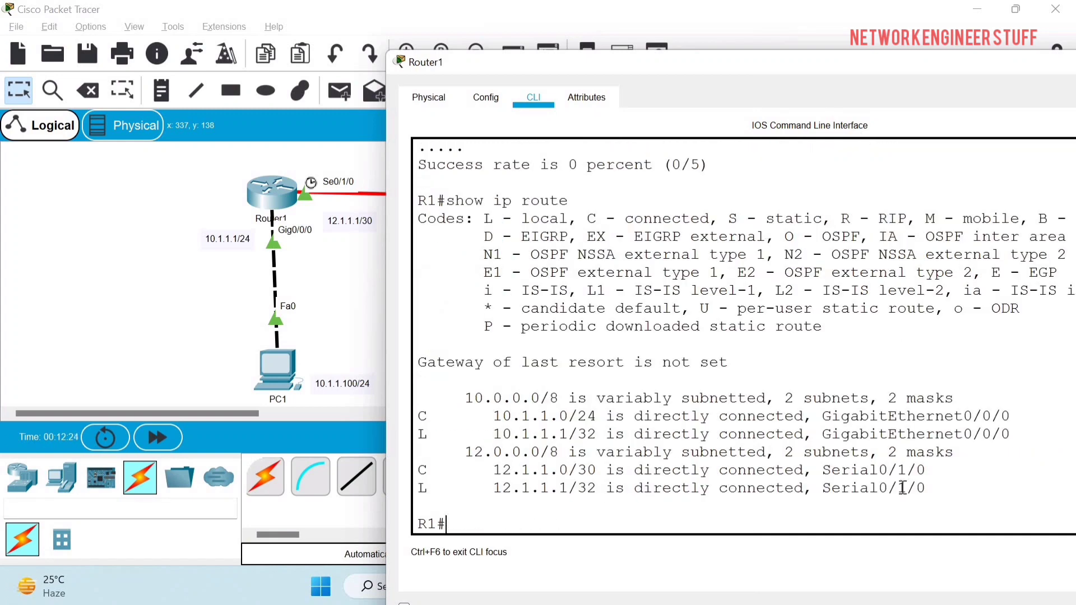
left_click_drag(940, 490, 729, 362)
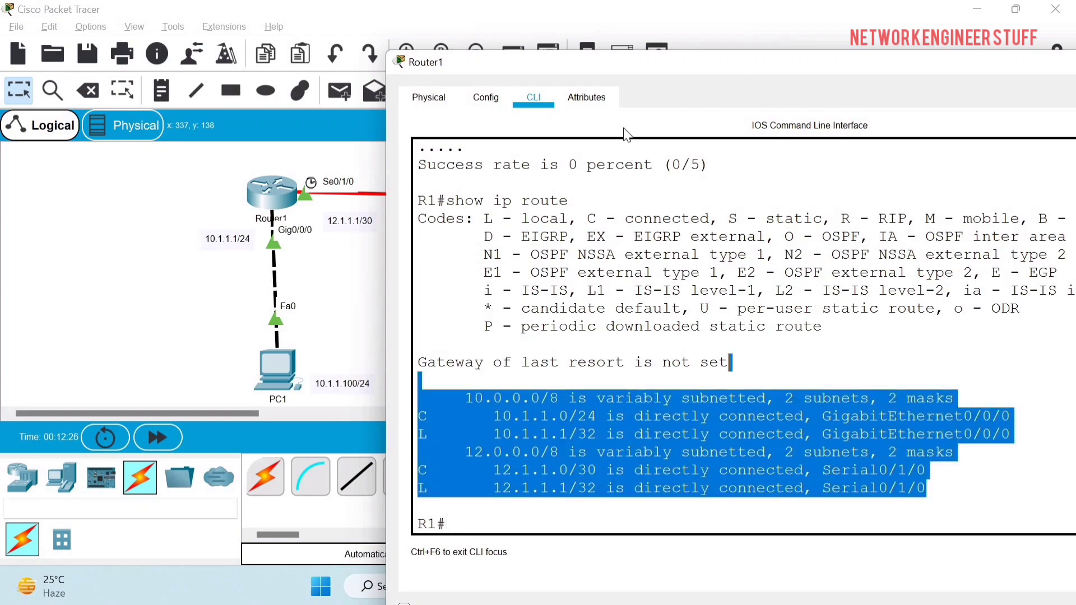
left_click_drag(625, 66, 333, 37)
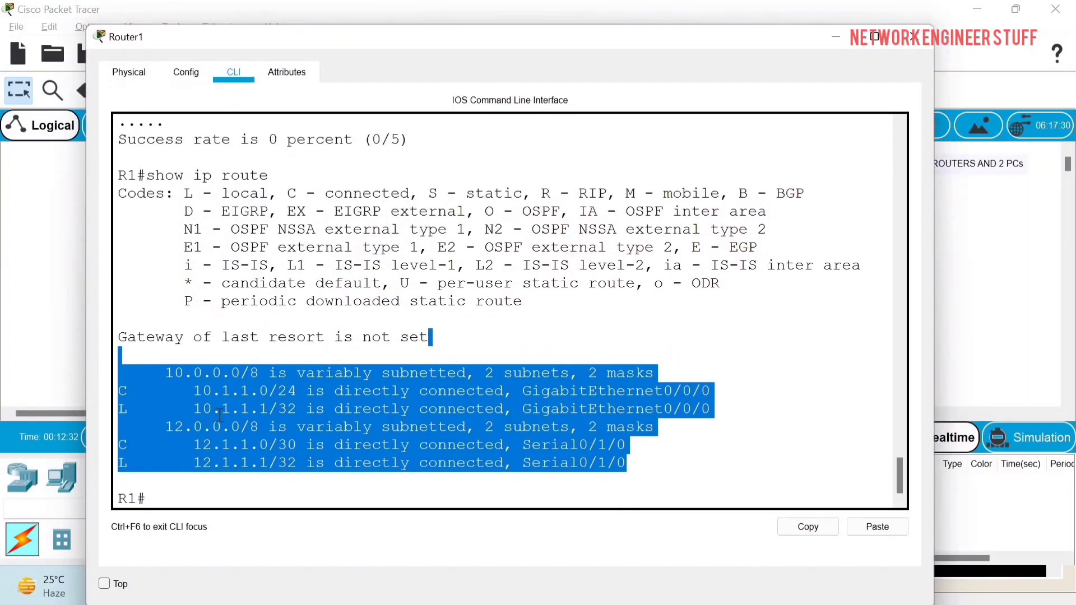
left_click(176, 384)
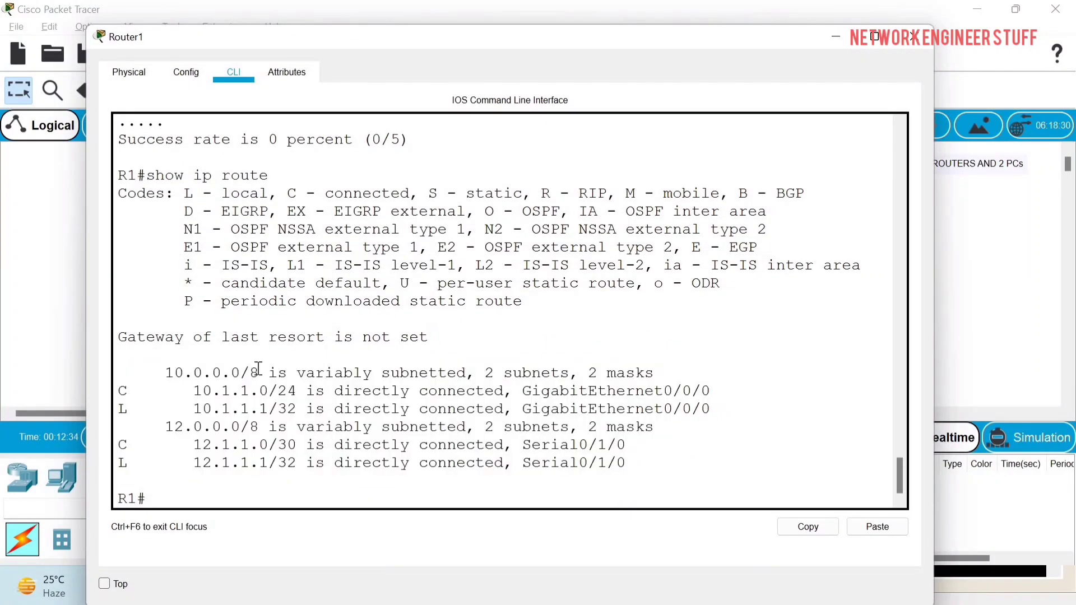
left_click_drag(258, 373, 165, 373)
left_click_drag(168, 426, 268, 424)
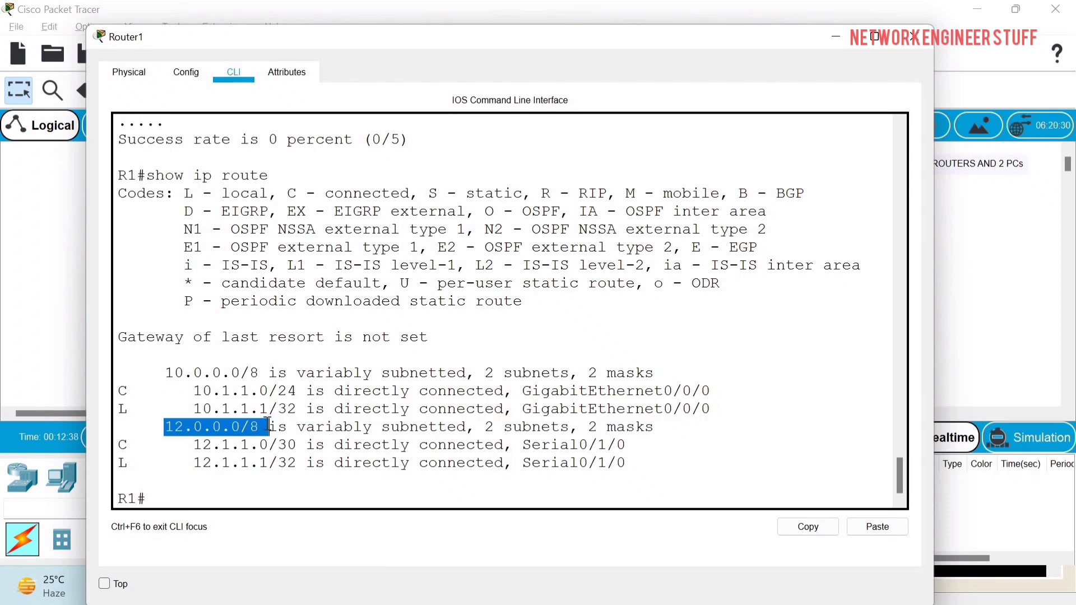
Look up the route to 20.1.1.100 in R1's routing table with show ip route 20.1.1.100.
type("sh")
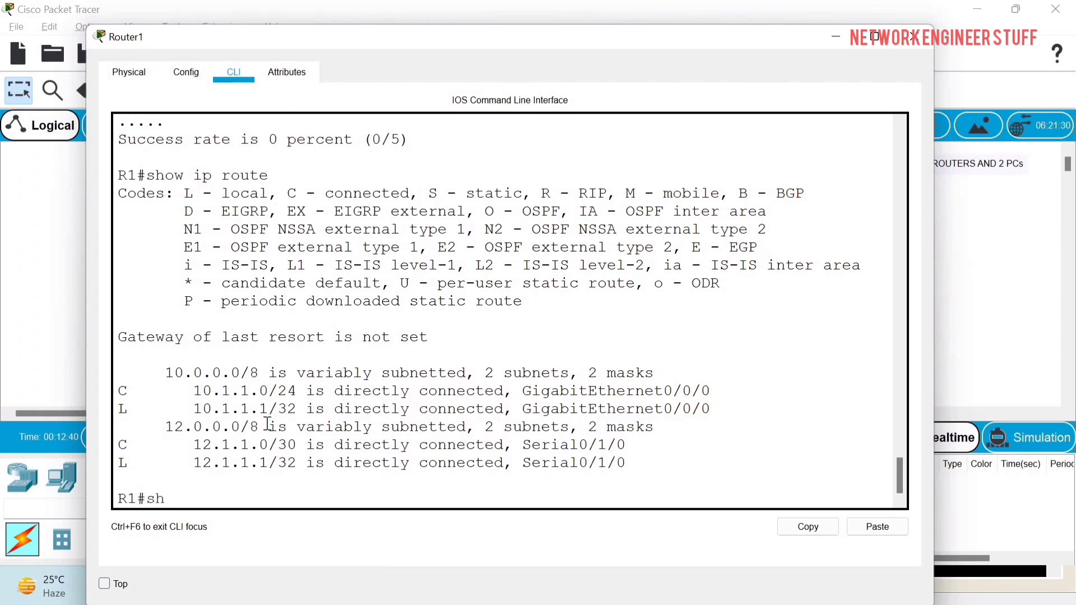
type("ow r")
key("Up")
type("20.1.")
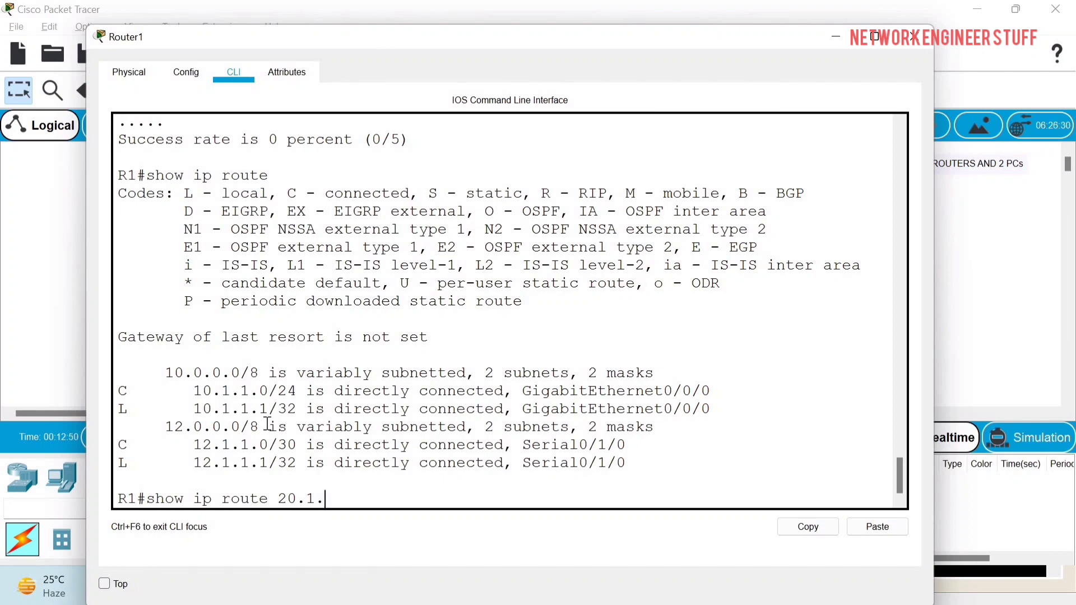
type("1")
type(".2")
type("0")
key("BackSpace")
key("BackSpace")
type("100")
key("Return")
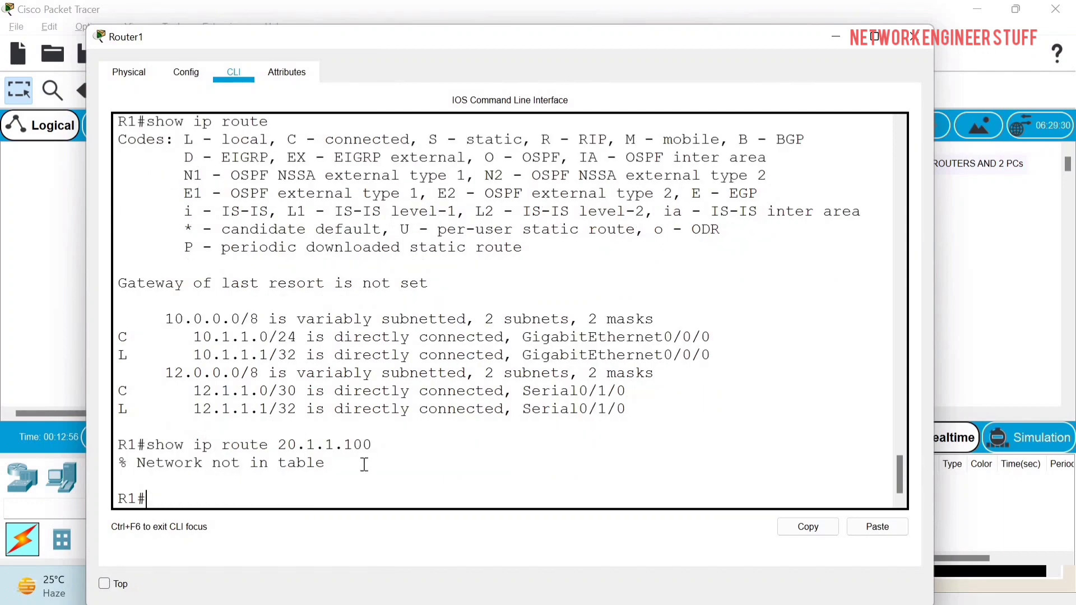
left_click_drag(363, 466, 297, 463)
left_click_drag(136, 431, 136, 431)
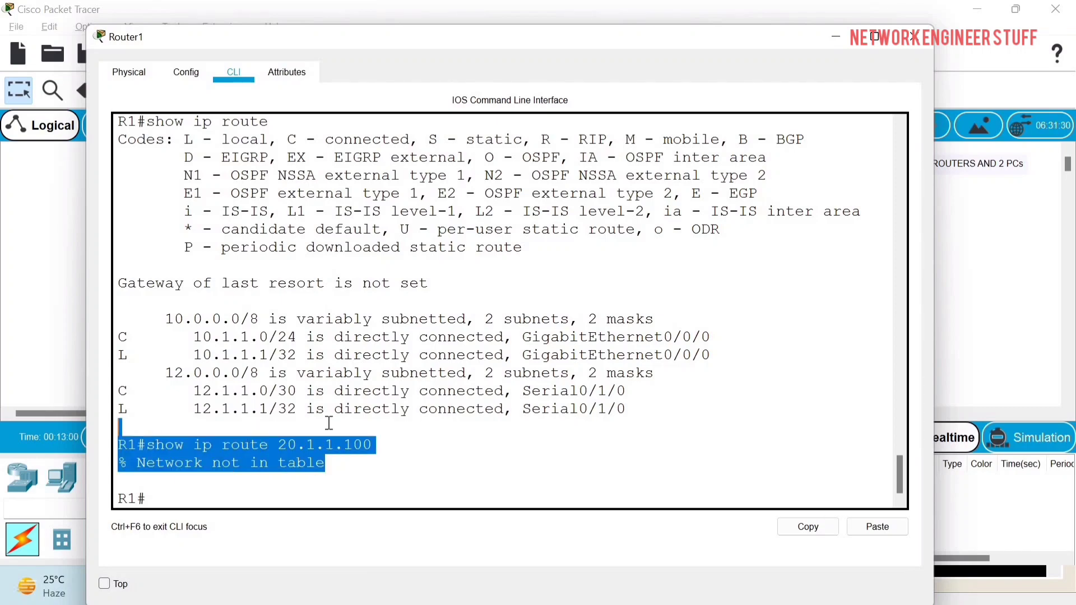
left_click(339, 419)
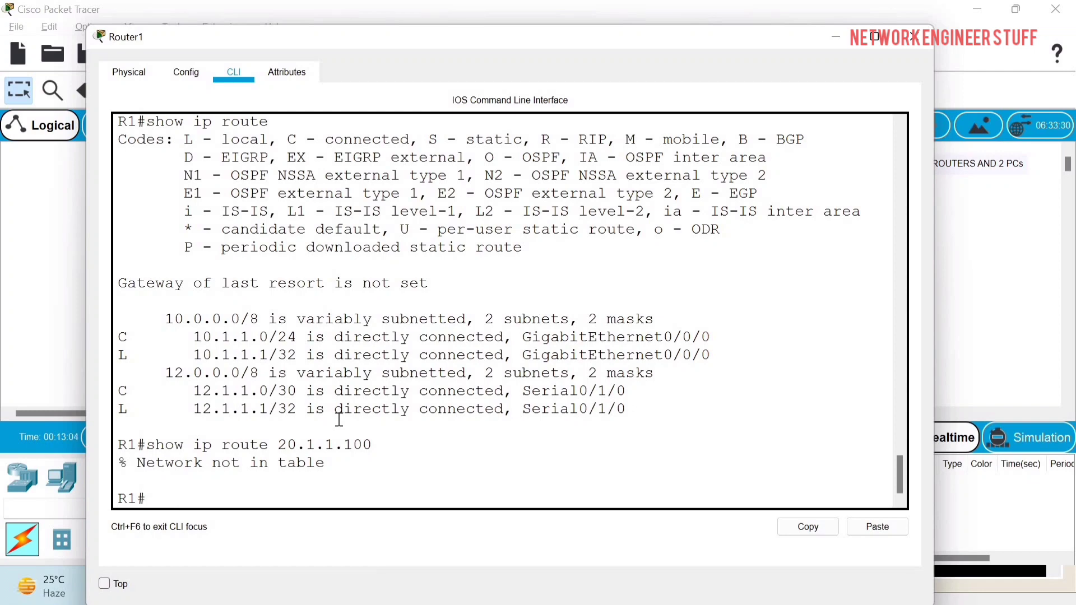
Add a static route on R1 to 20.1.1.0 255.255.255.0 via next hop 12.1.1.2 and leave configuration mode.
type("config t")
key("Return")
key("Return")
key("Return")
type("ip")
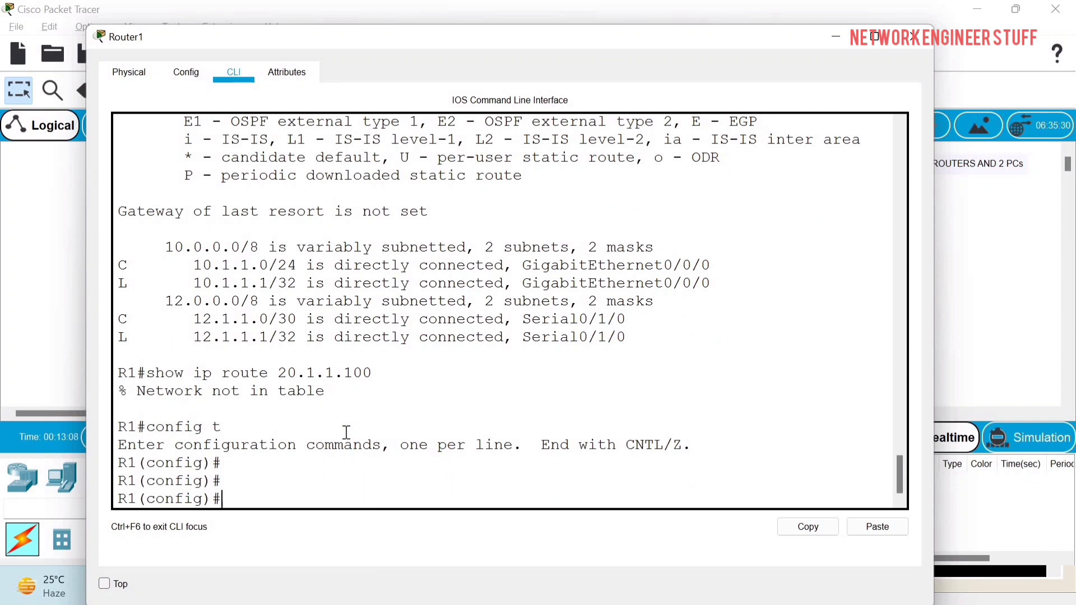
type(" route 20.1")
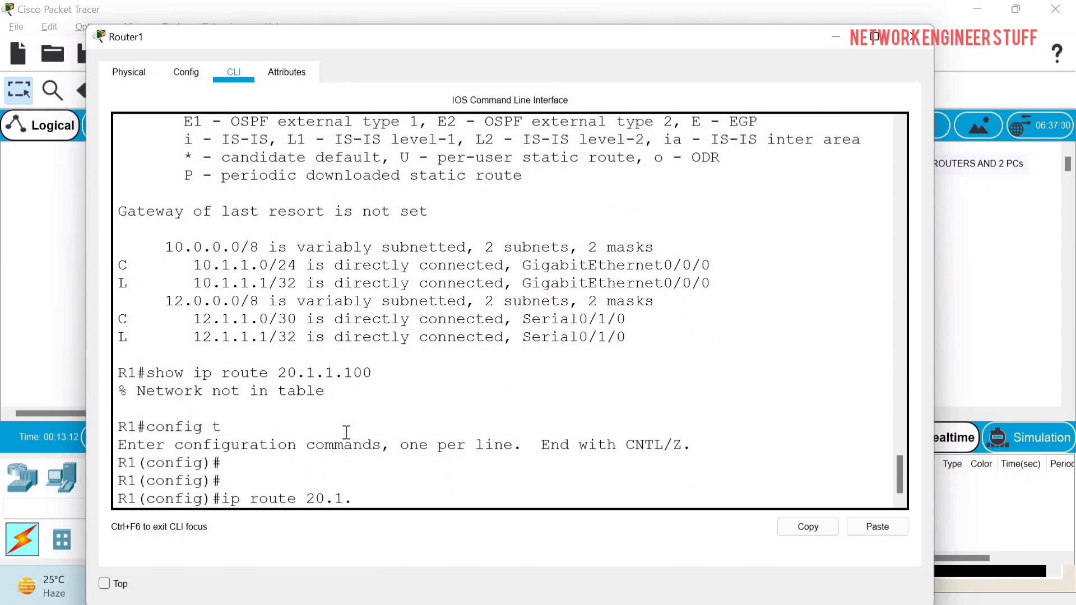
type(".1.0 255.255.255.0")
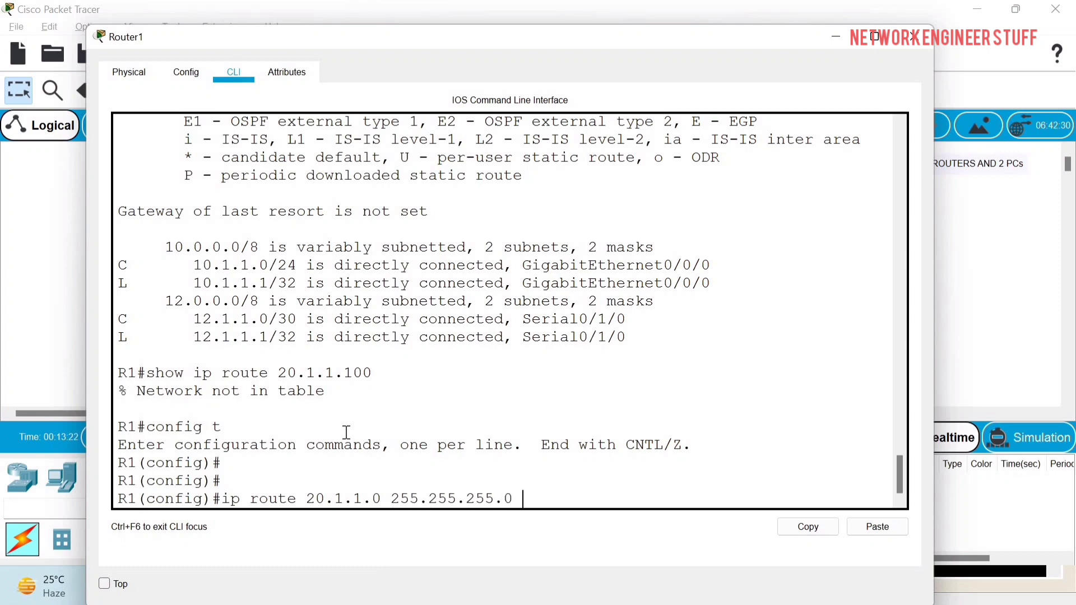
left_click_drag(579, 42, 649, 435)
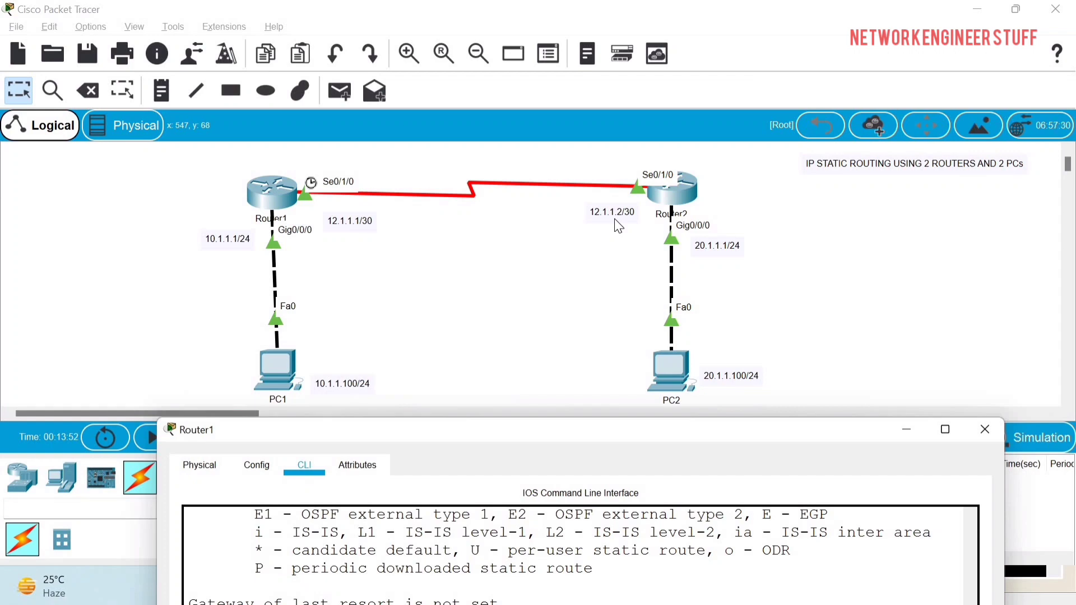
left_click_drag(554, 433, 420, 78)
type("12.")
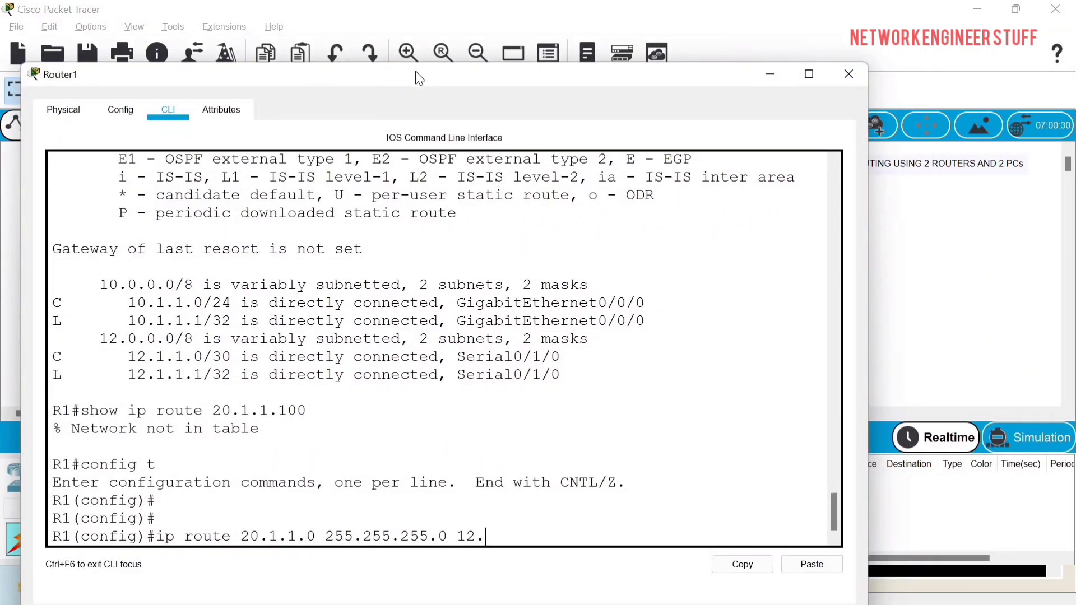
type("1.1.2")
key("Return")
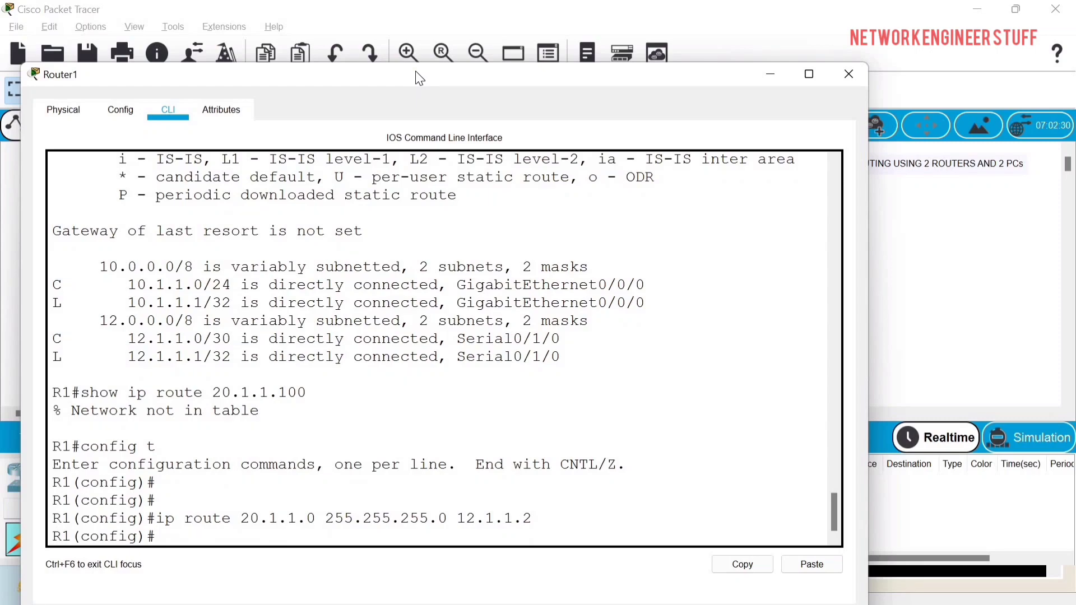
key("ctrl+z")
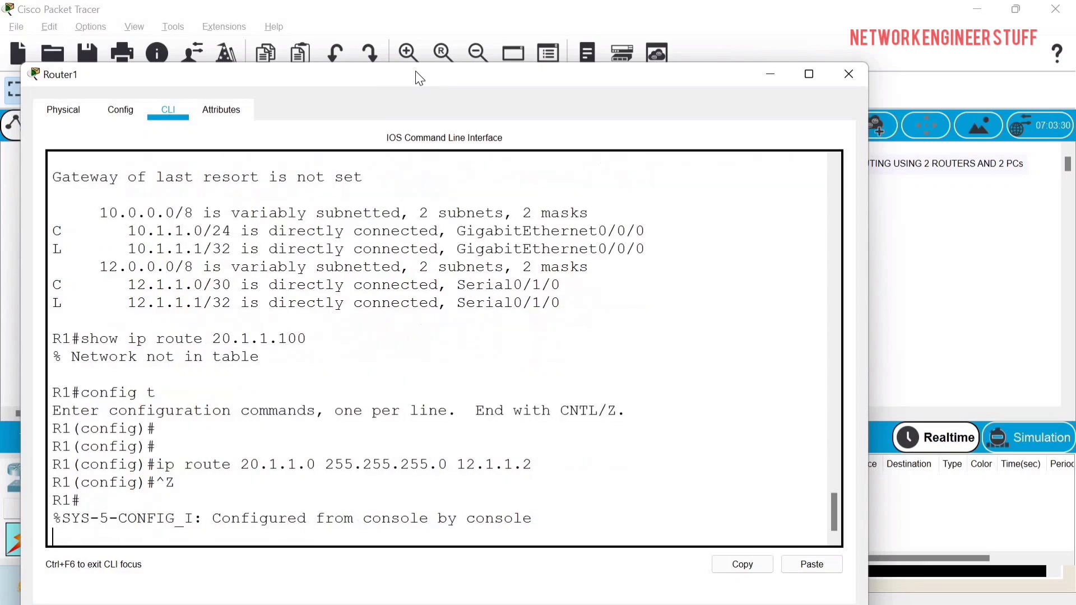
Repeat show ip route 20.1.1.100 on R1 and examine the entry's network, route source and next hop.
key("Return")
key("Up")
key("Up")
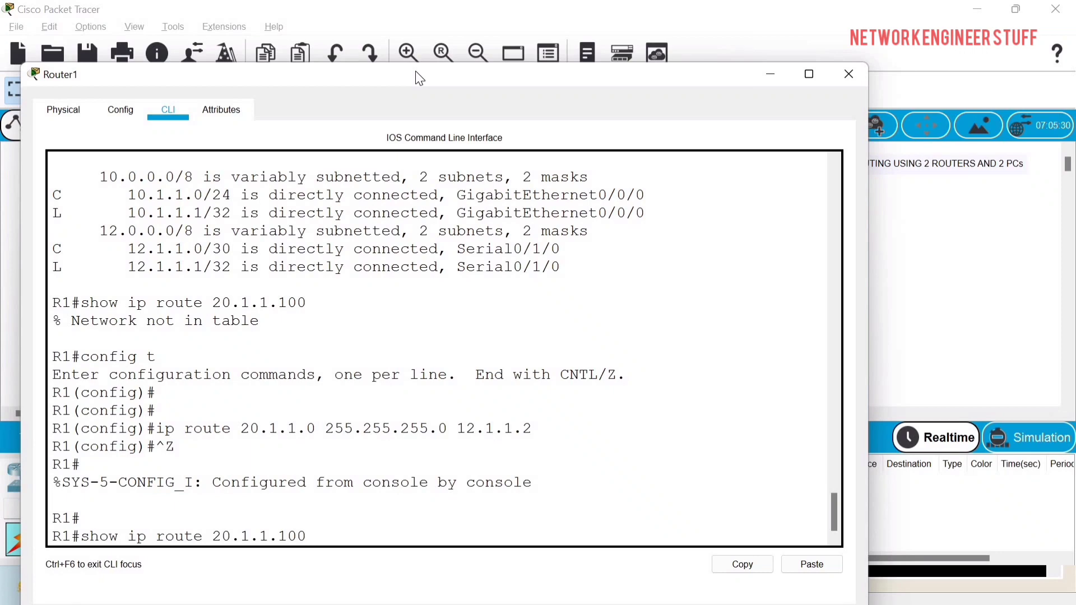
key("Return")
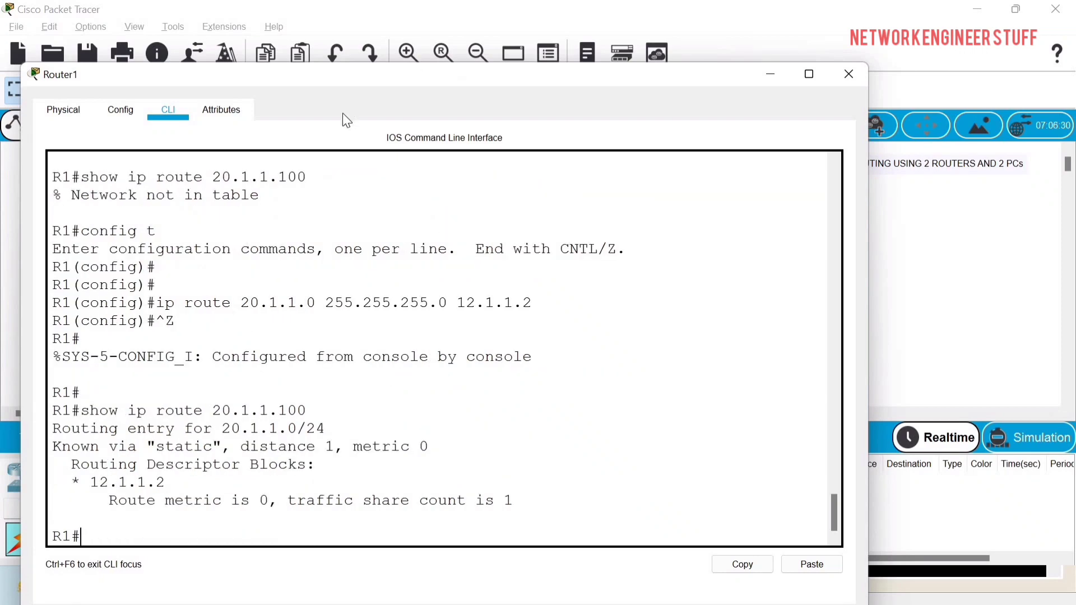
left_click_drag(99, 430, 332, 429)
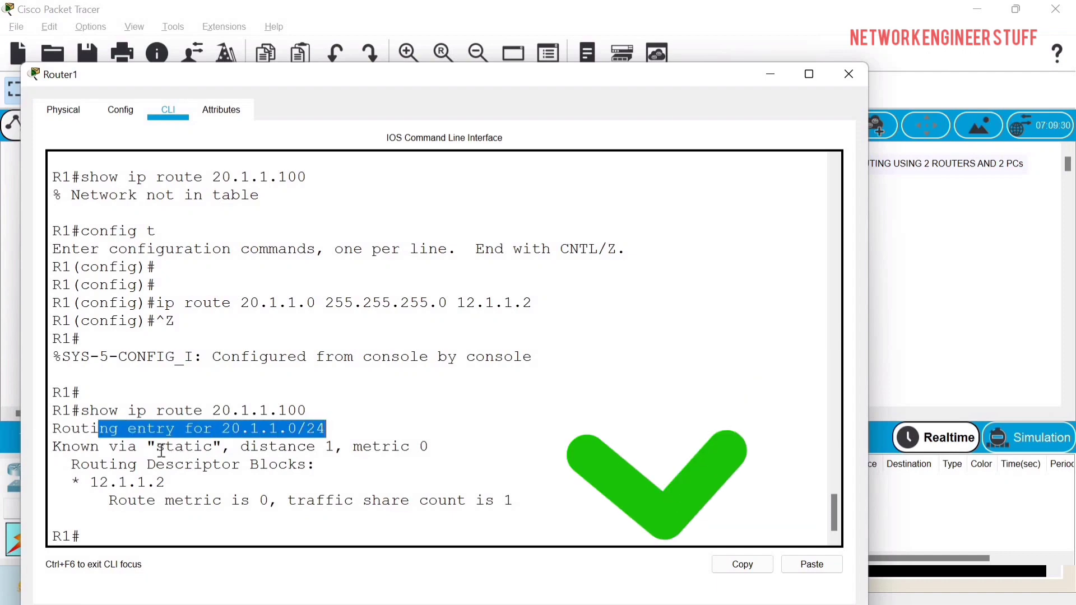
left_click(227, 452)
left_click_drag(156, 449, 333, 452)
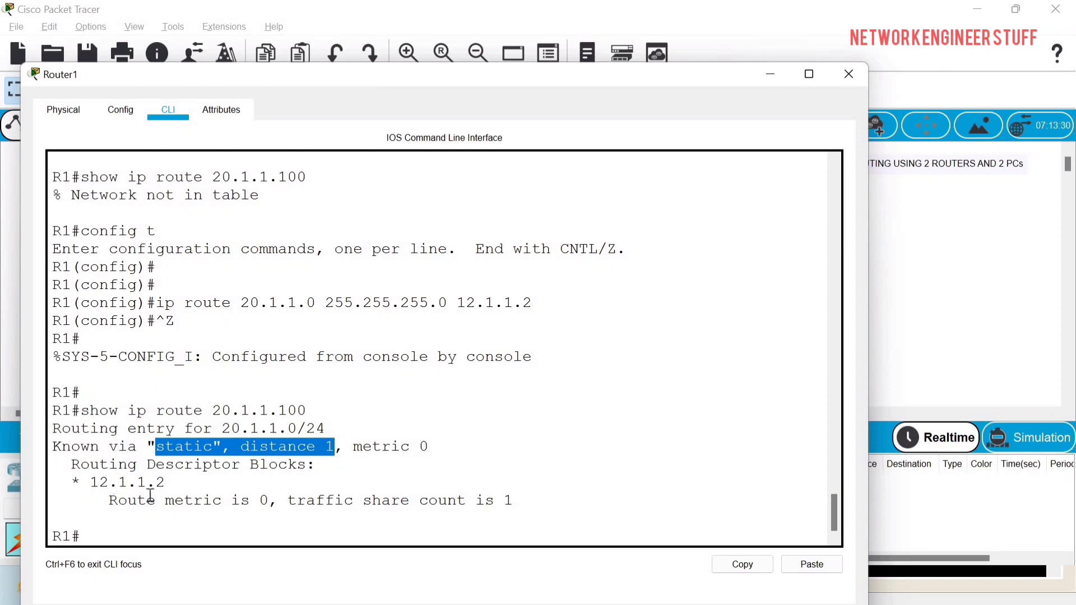
left_click(191, 486)
left_click_drag(166, 483, 78, 483)
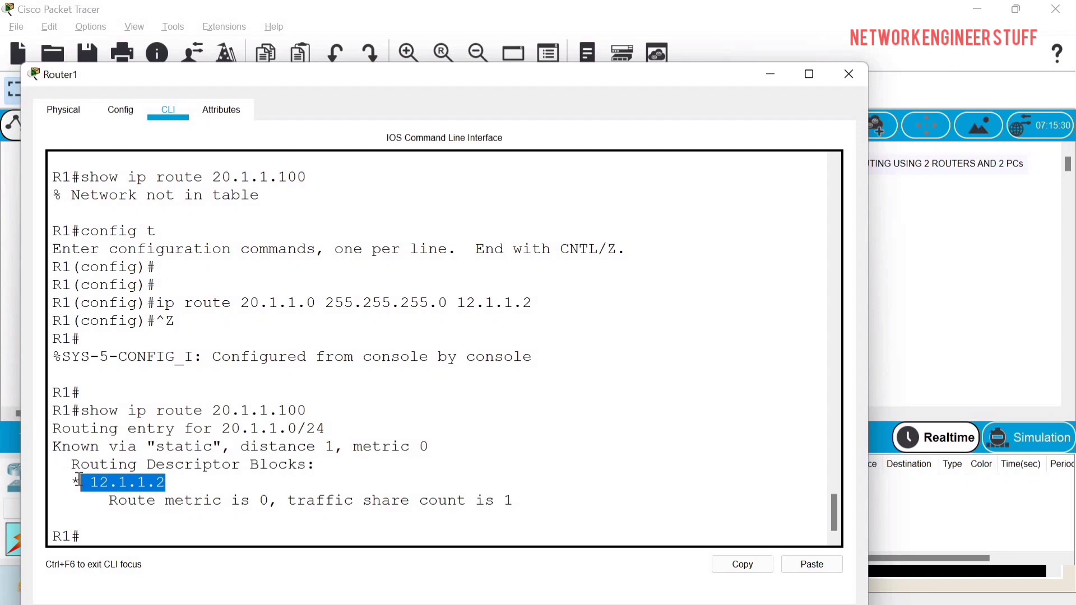
Locate the route's next hop on Router2 in the topology and bring the main topology window forward.
left_click_drag(490, 77, 541, 336)
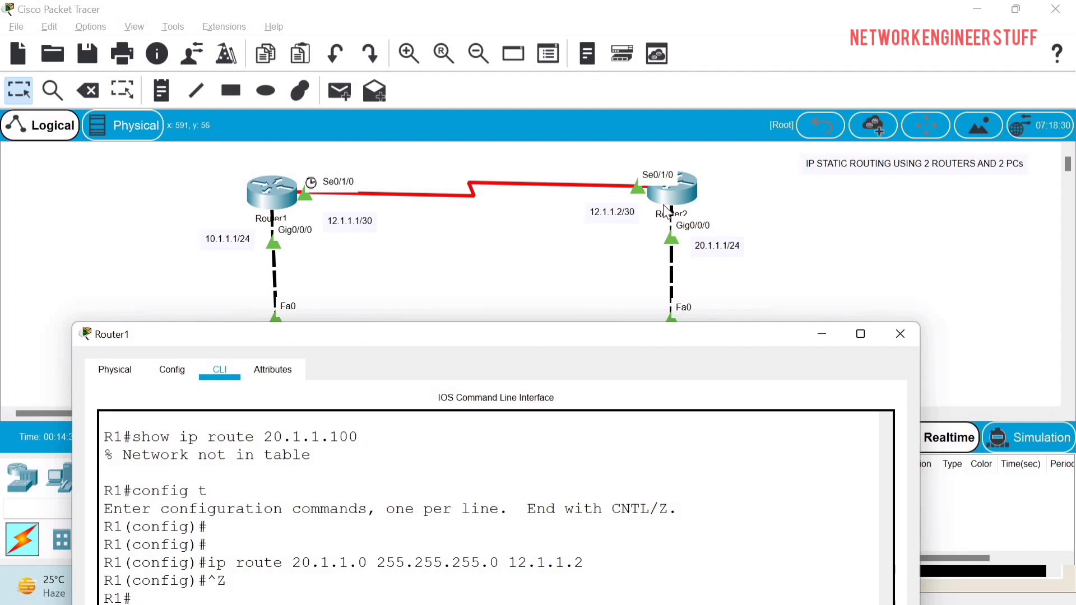
left_click_drag(543, 337, 703, 76)
left_click(547, 385)
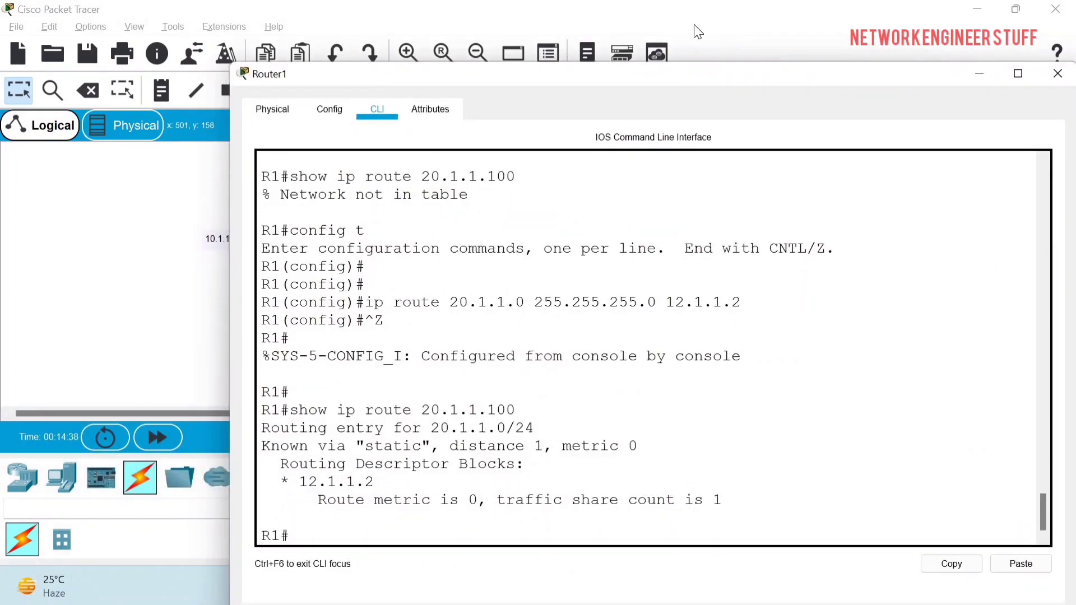
left_click(114, 236)
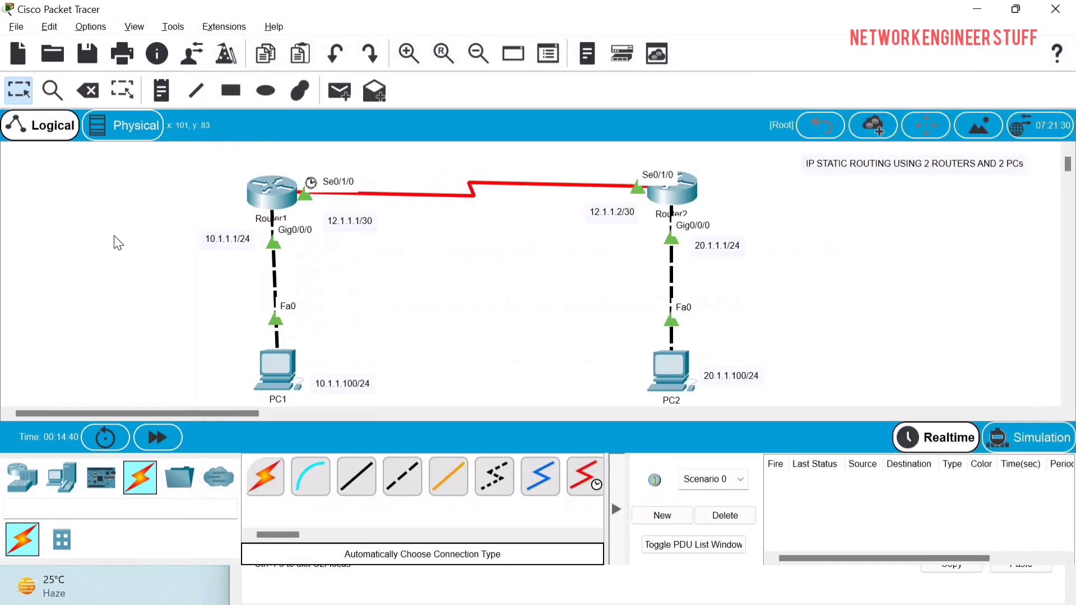
Switch to PC1's command prompt, ping the gateway 10.1.1.1 and interrupt the ping.
key("alt+Tab")
key("alt+Tab")
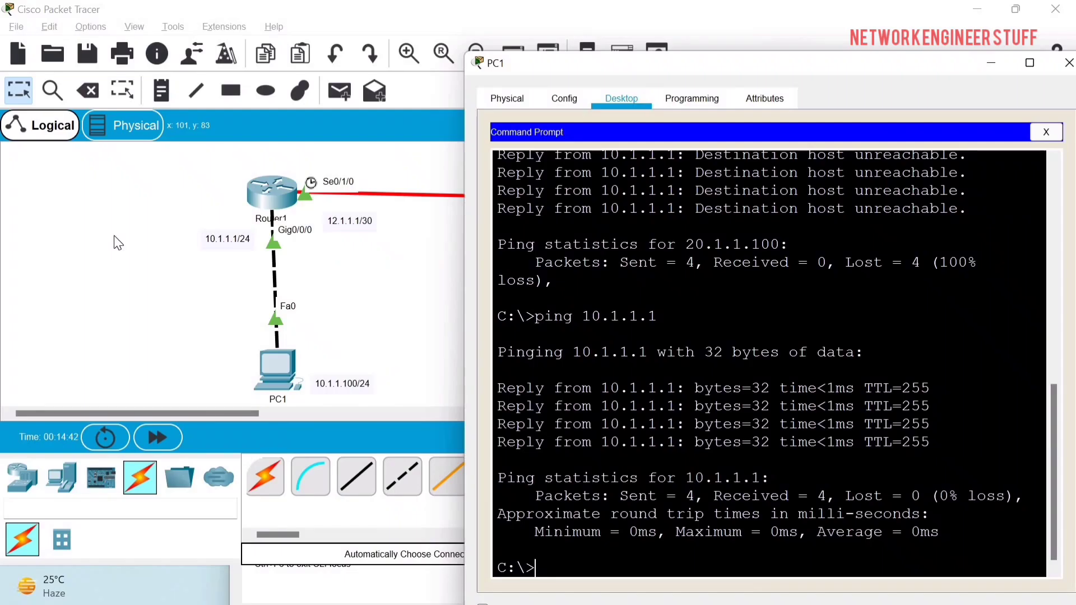
key("Up")
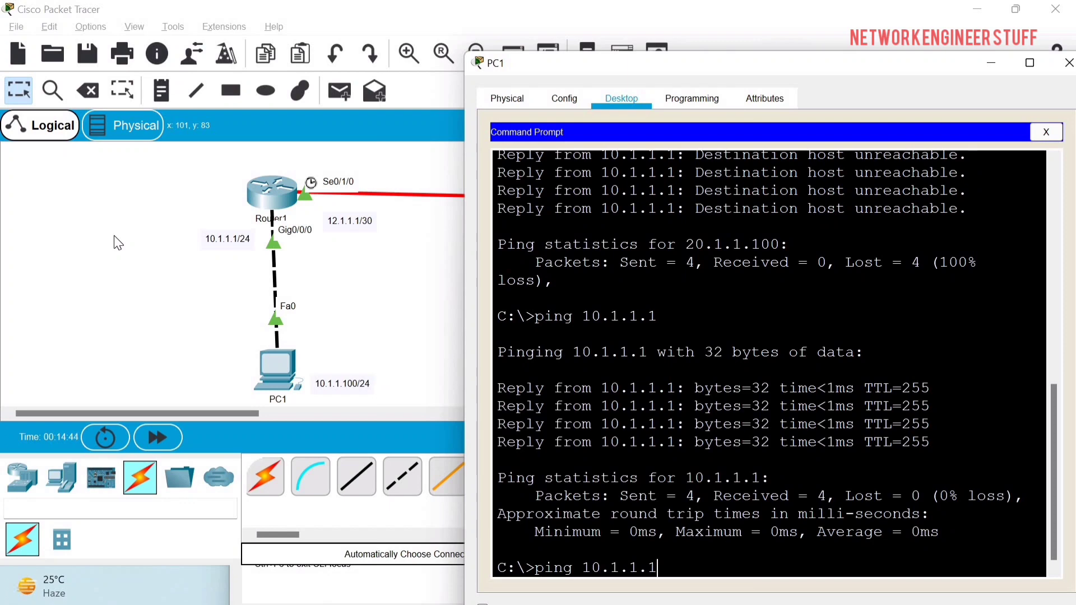
key("Return")
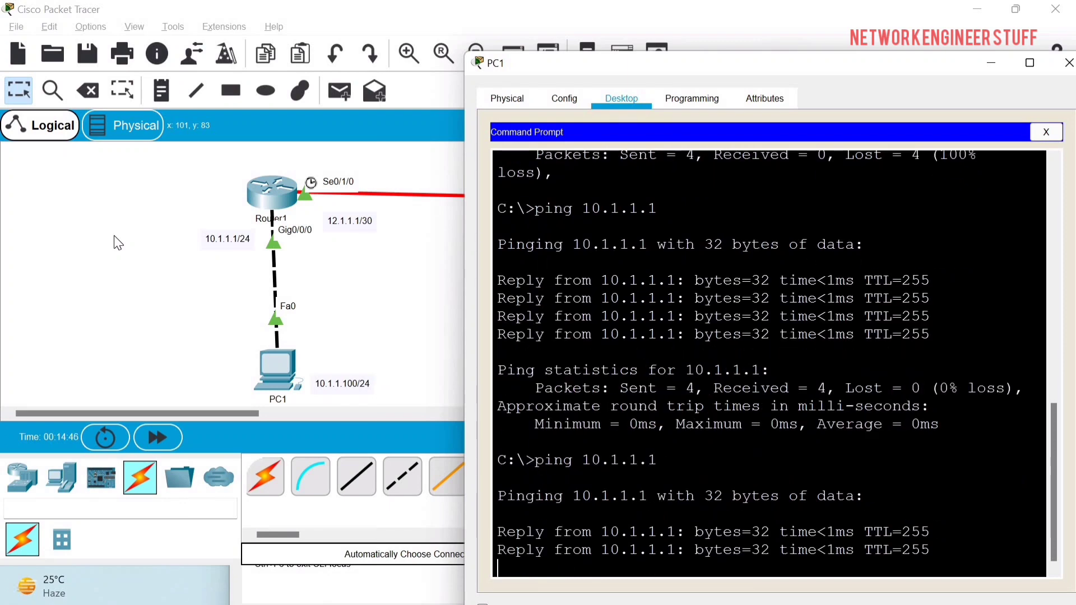
key("ctrl+c")
Ping PC2 at 20.1.1.100 from PC1's command prompt.
key("Up")
key("BackSpace")
key("BackSpace")
key("BackSpace")
key("BackSpace")
key("BackSpace")
key("BackSpace")
key("BackSpace")
key("BackSpace")
type("20.1.1.100")
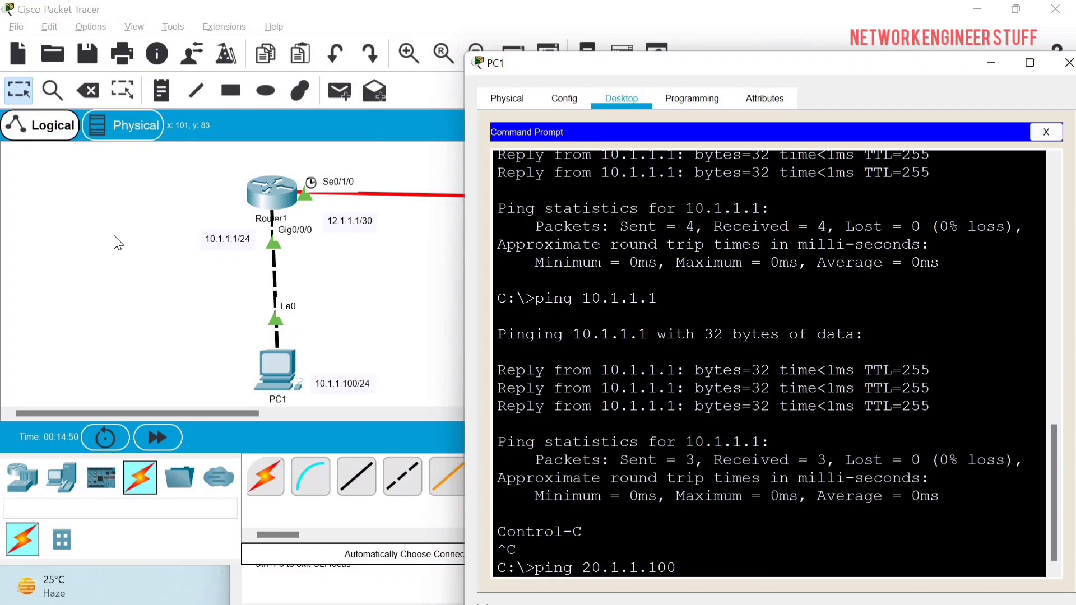
key("Return")
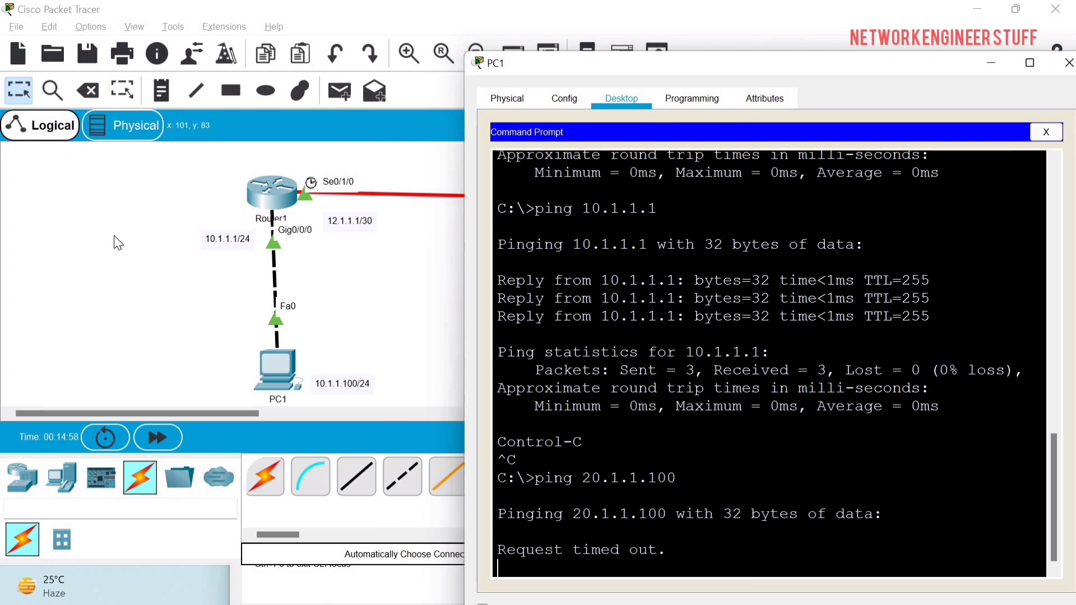
Bring the topology forward and follow the path from PC1 through Router1 and Router2 to PC2.
left_click(296, 380)
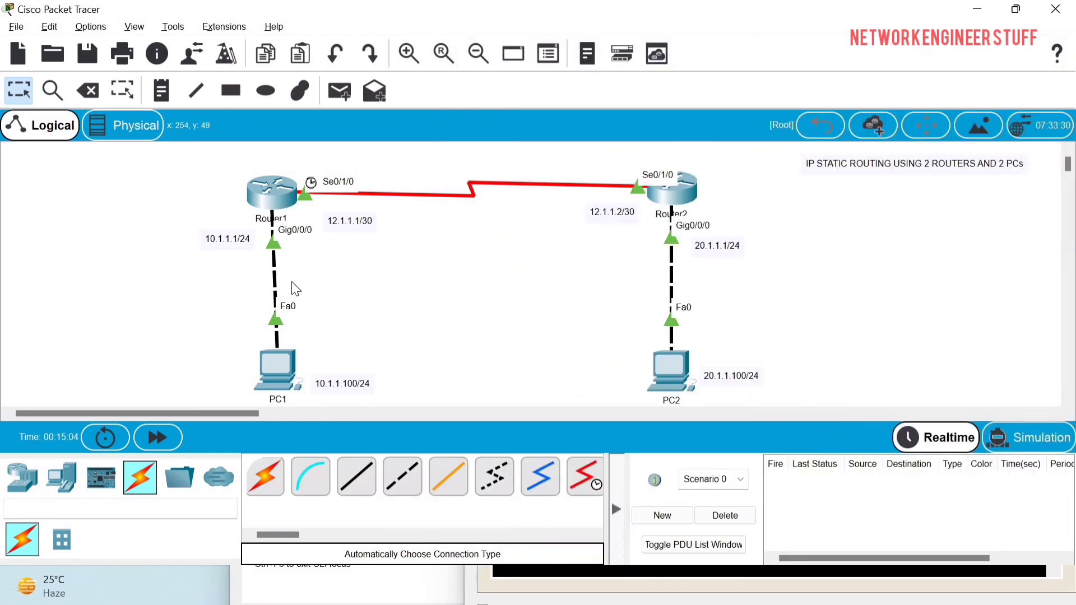
mouse_move(292, 217)
mouse_move(671, 195)
mouse_move(689, 393)
Switch to Router2's CLI and look up the route to PC1 with show ip route 10.1.1.100.
key("alt+Tab")
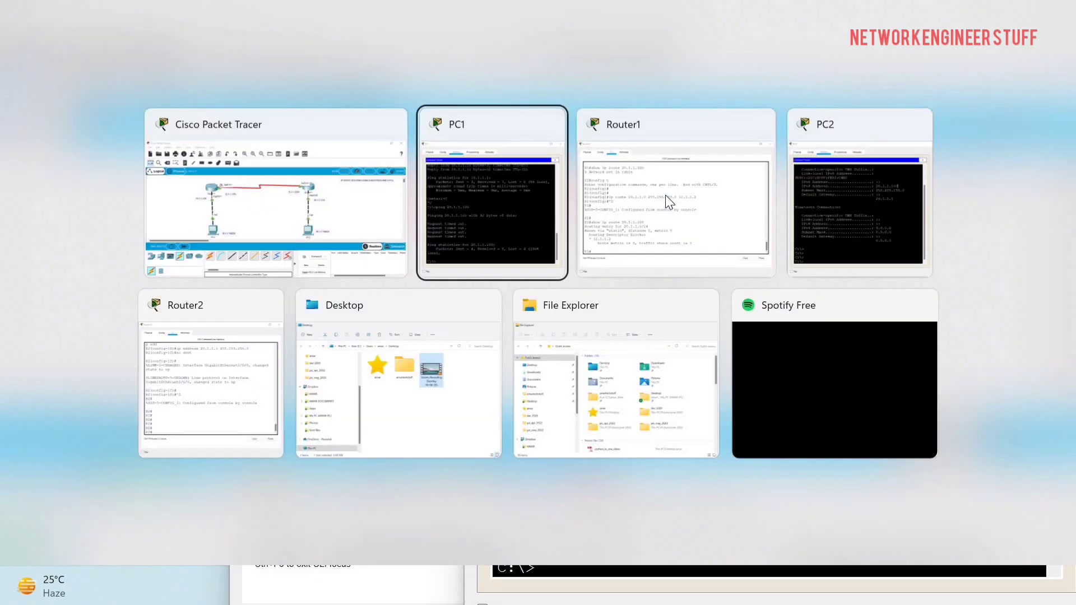
key("Tab")
key("Tab")
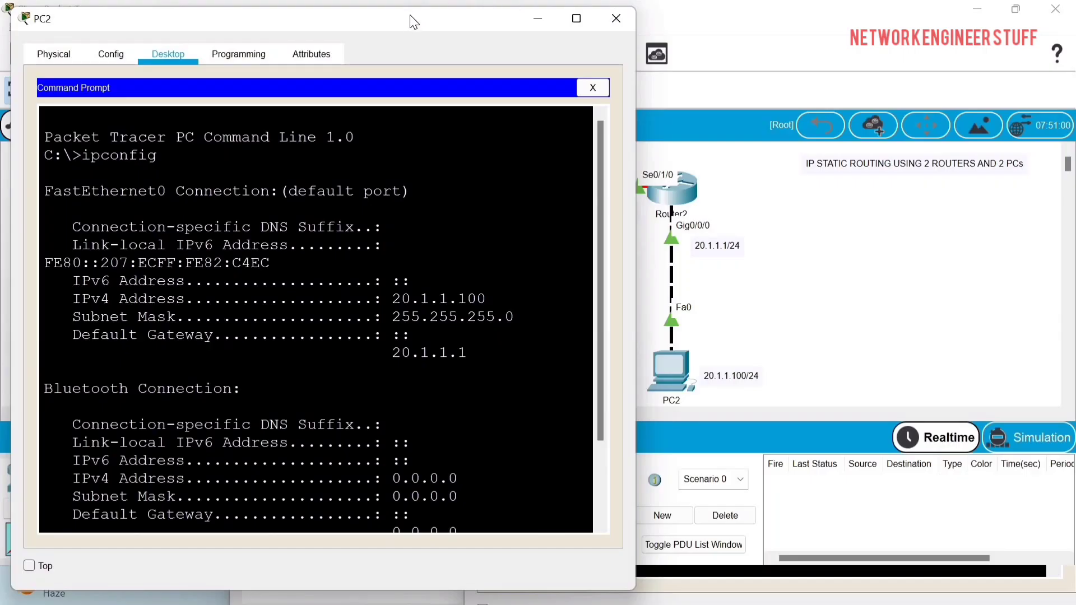
key("alt+Tab")
key("Tab")
key("Tab")
key("Tab")
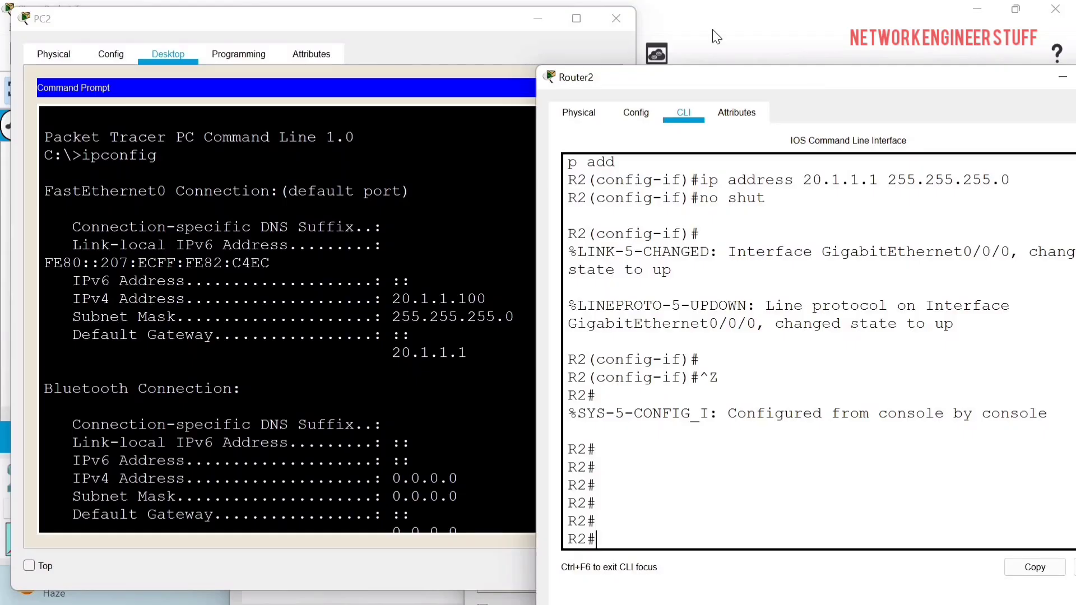
left_click(537, 19)
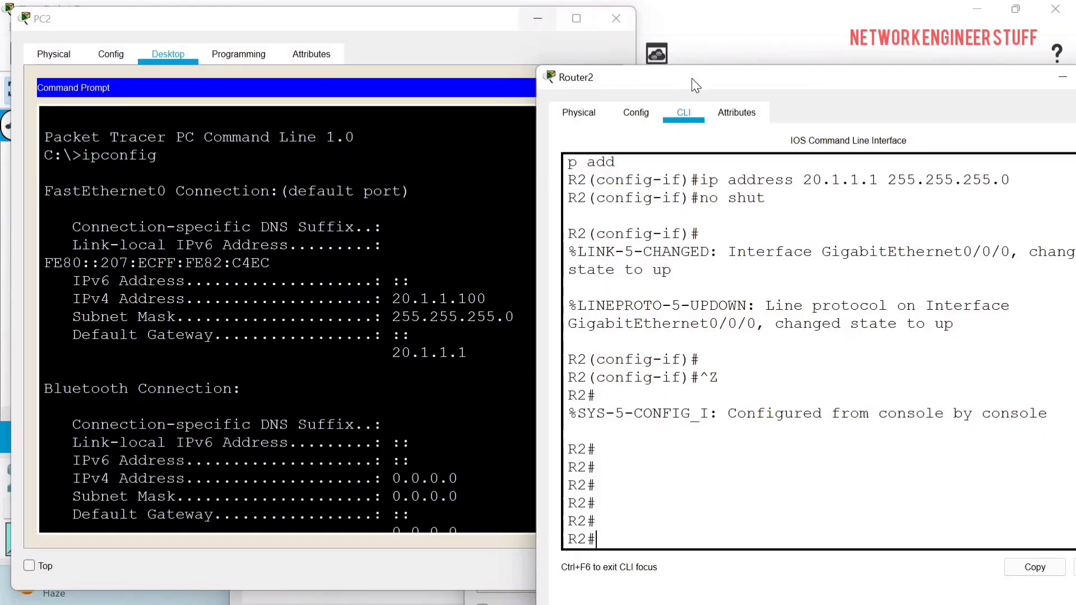
left_click_drag(576, 85, 101, 22)
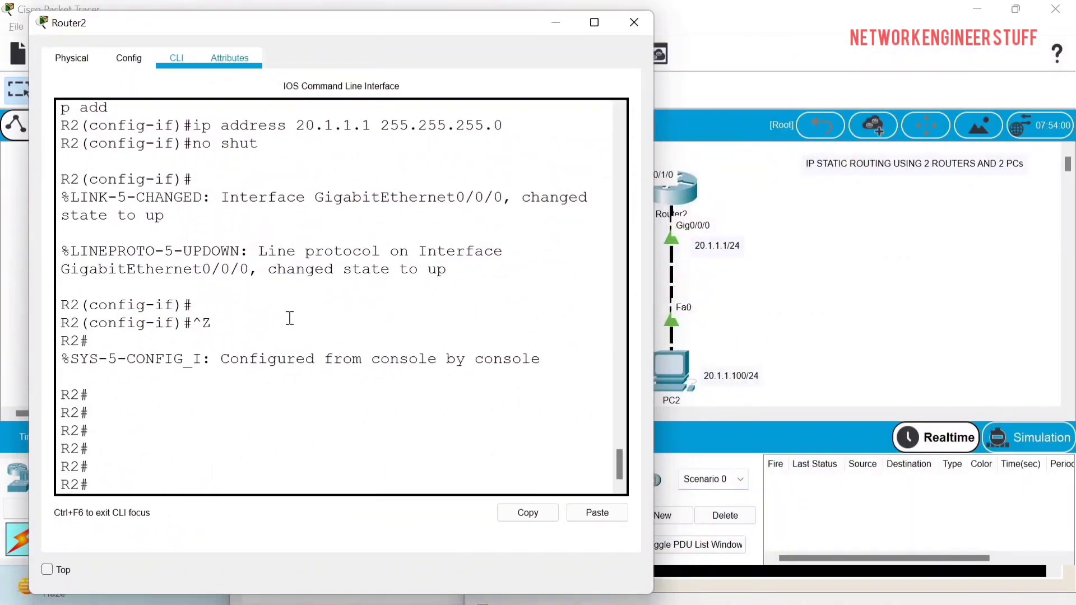
type("show i")
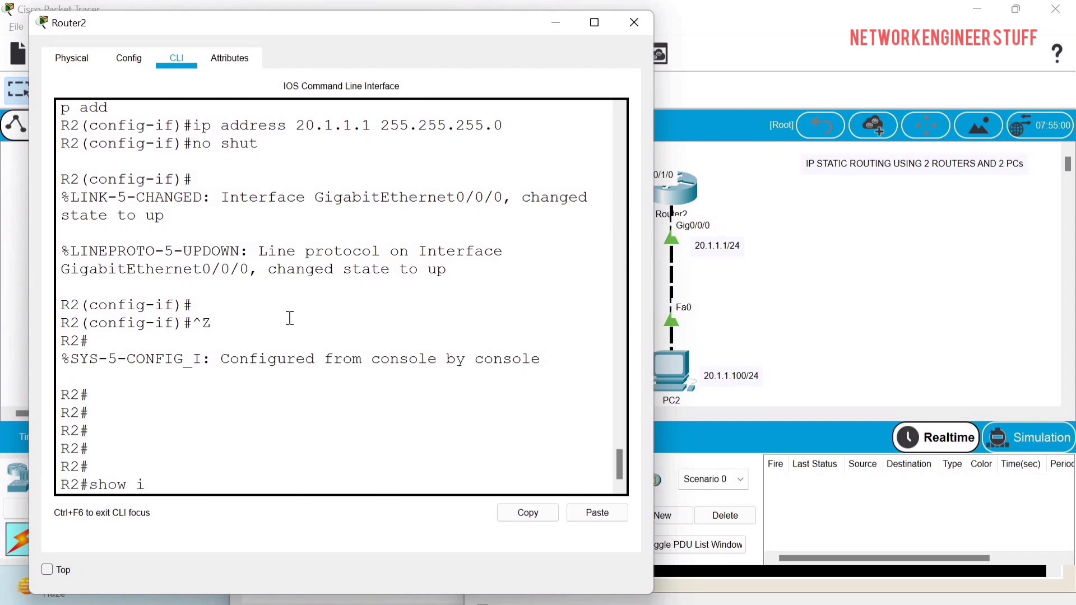
type("p route 10.1.1.100")
key("Return")
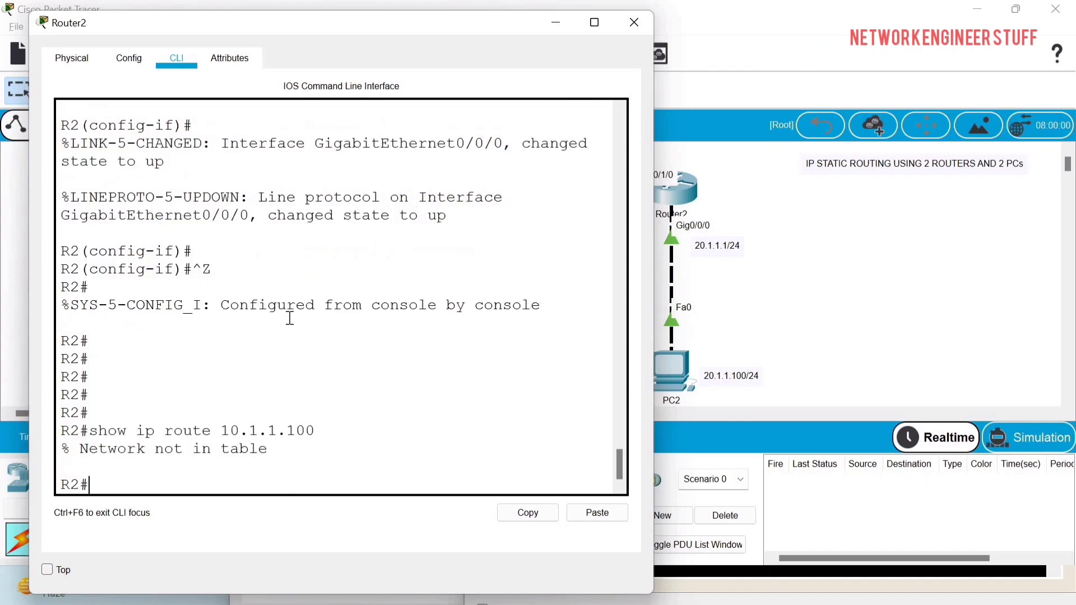
Enter global configuration on R2 and add a static route to 10.1.1.0 255.255.255.0 through exit interface serial 0/1/0.
type("config t")
key("Return")
type("ip route")
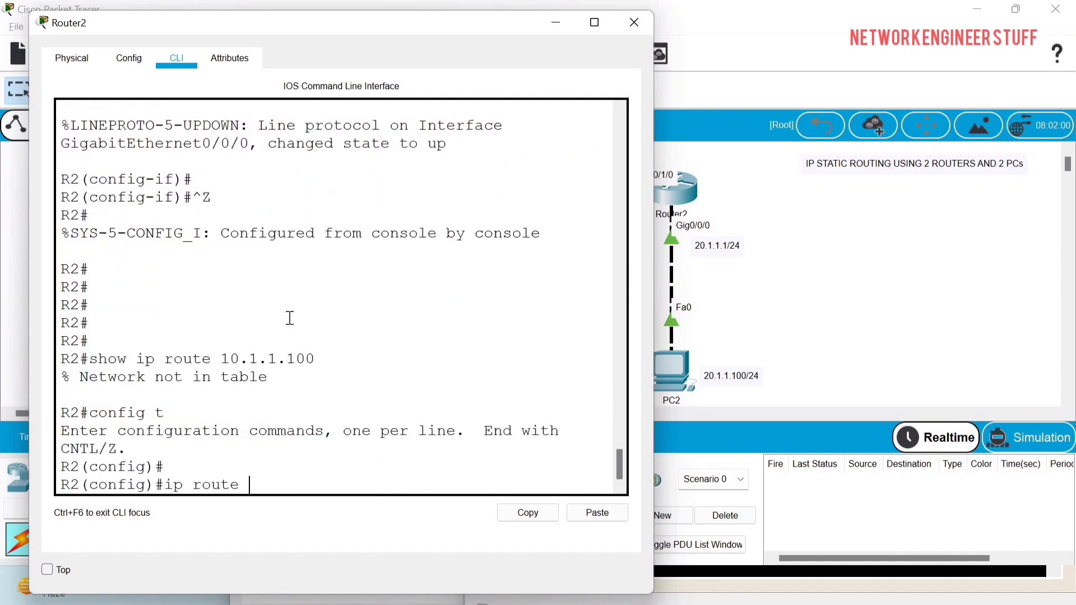
type(" 10.")
type("1.1.0 255.255.255.")
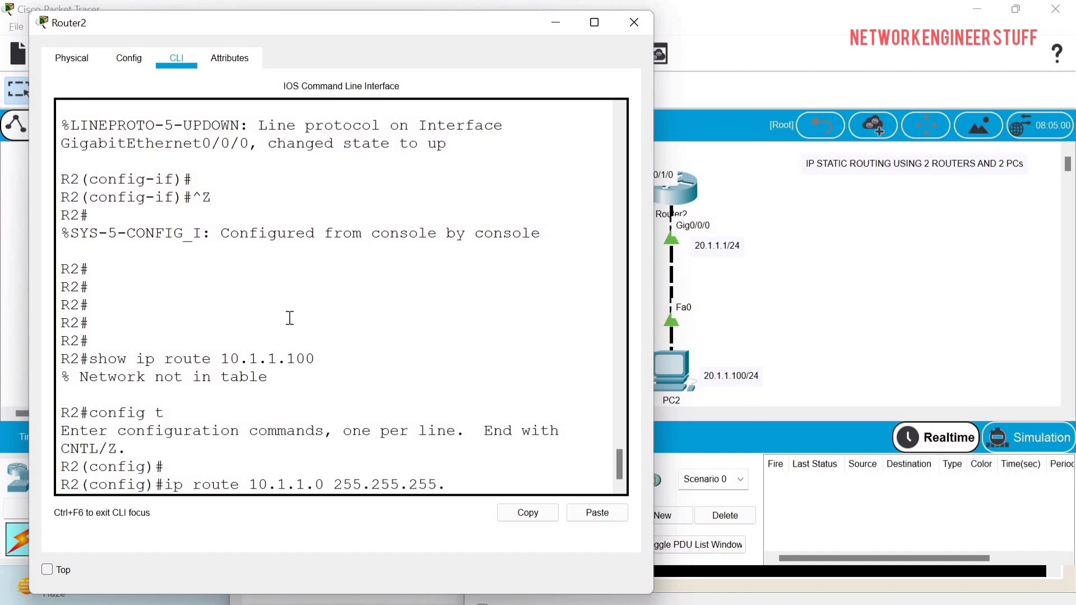
type("0")
left_click_drag(380, 28, 860, 238)
left_click_drag(722, 231, 416, 291)
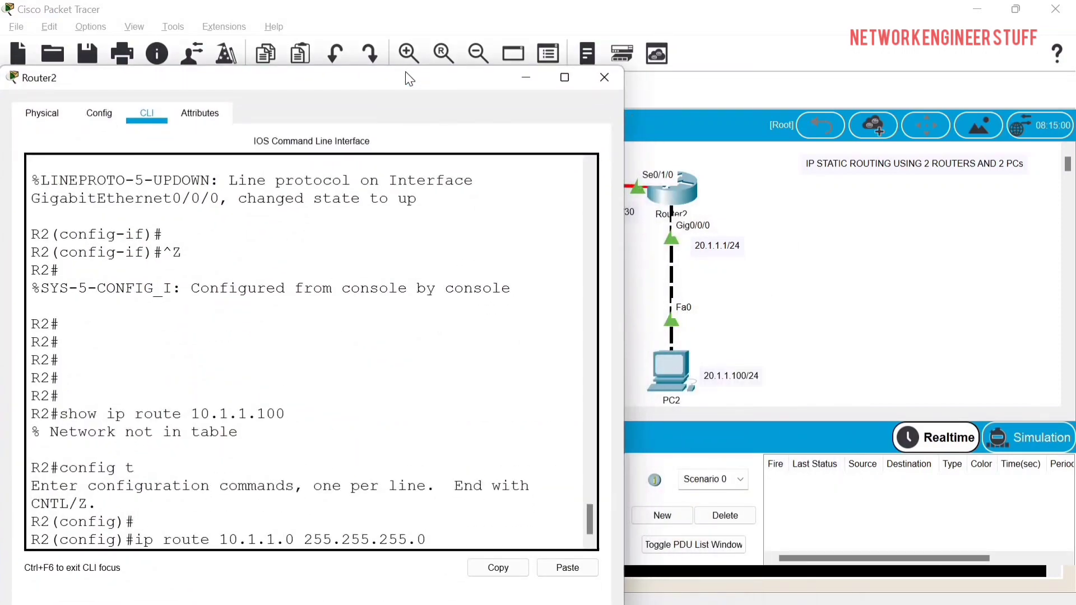
type("se")
key("Tab")
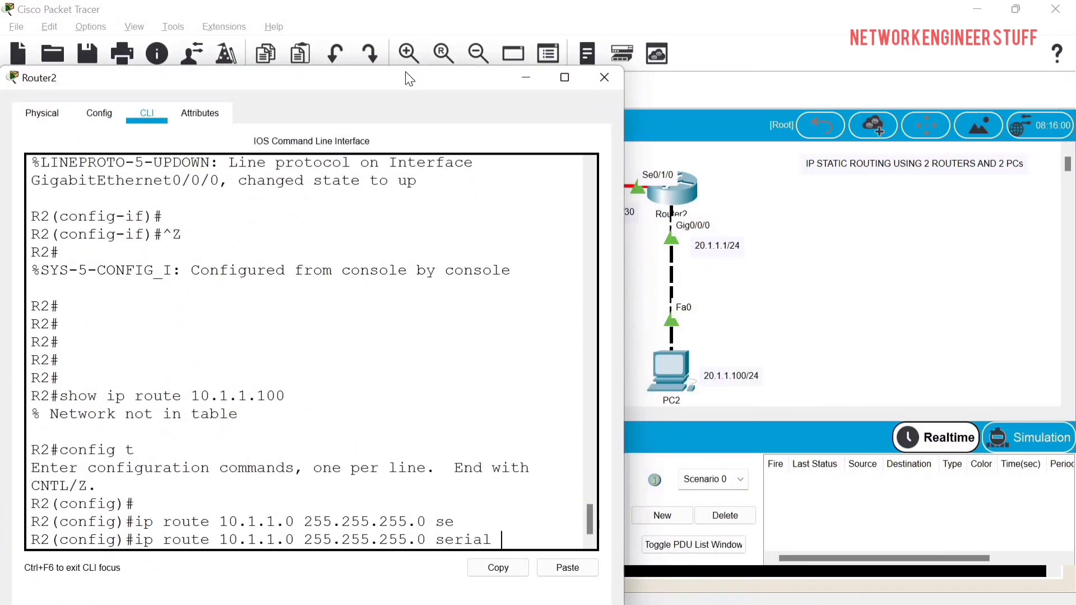
type("0/1/0")
key("Return")
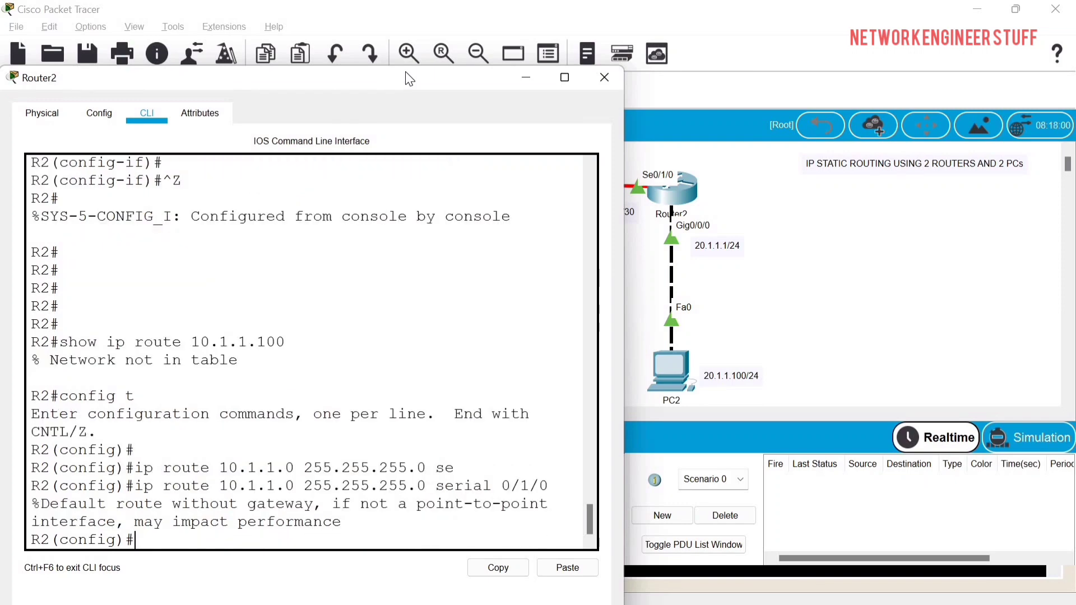
Review the message returned for R2's static route and leave configuration mode for the privileged EXEC prompt.
key("Return")
key("Return")
key("Return")
left_click_drag(172, 451, 315, 454)
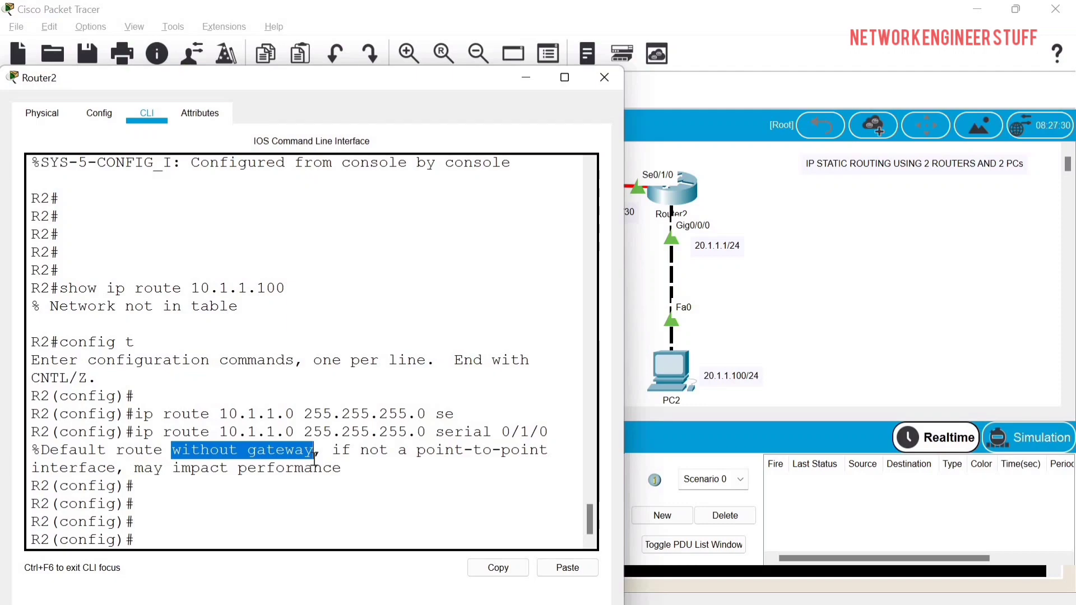
left_click_drag(301, 79, 340, 92)
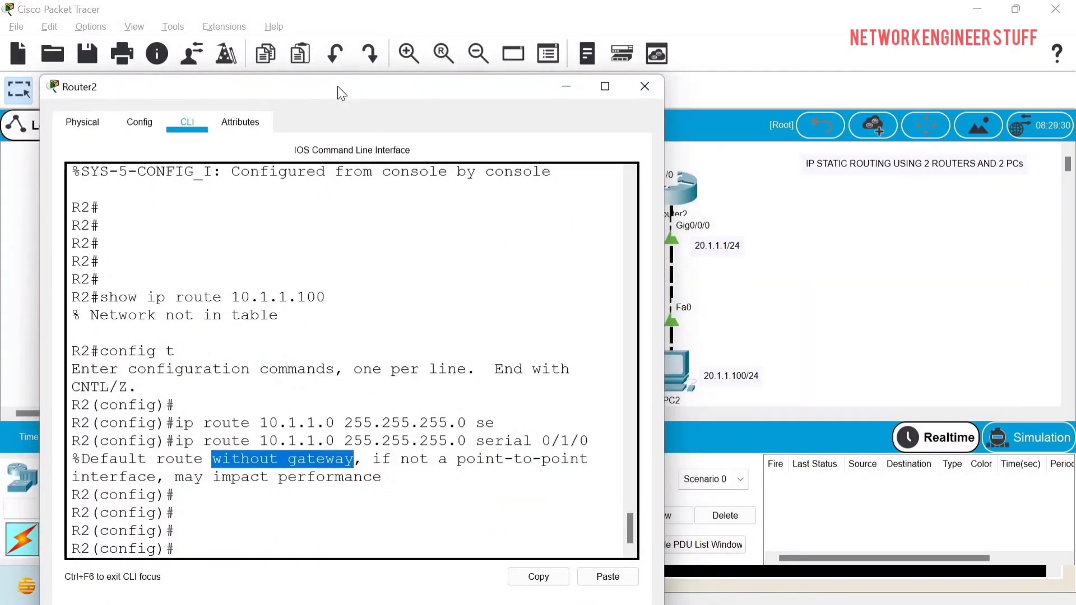
key("ctrl+z")
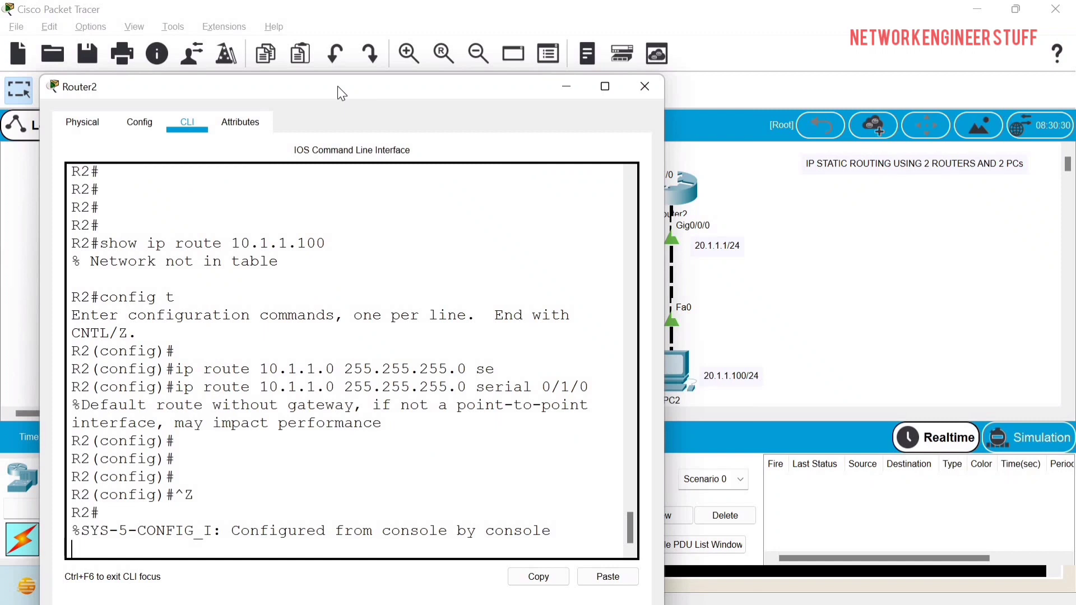
key("Return")
key("Return")
key("Return")
key("Return")
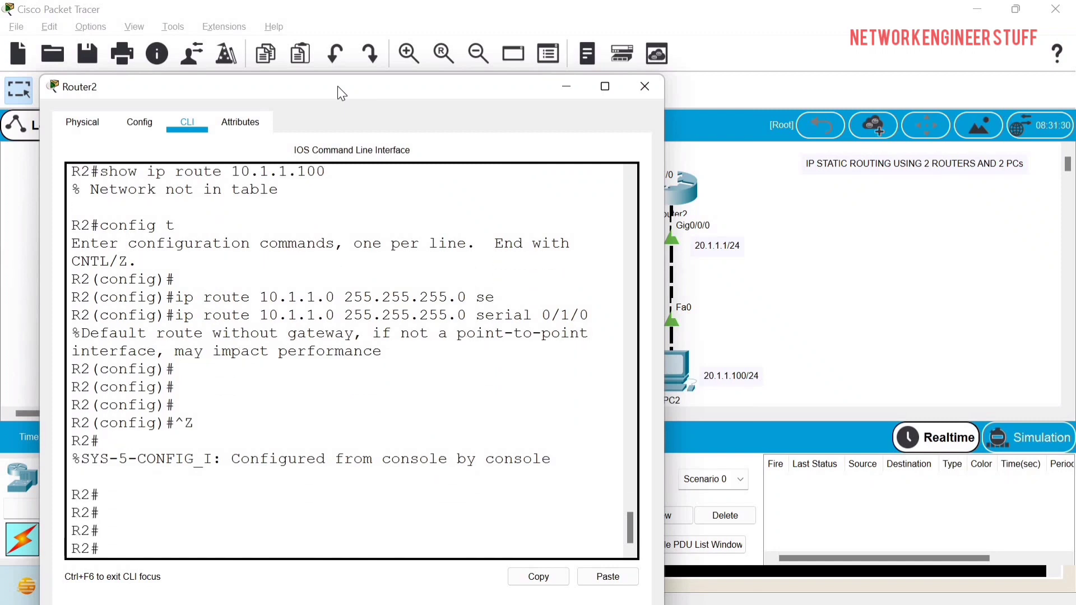
Repeat show ip route 10.1.1.100 on R2 and examine the entry's network, route source and exit interface.
key("Up")
key("Up")
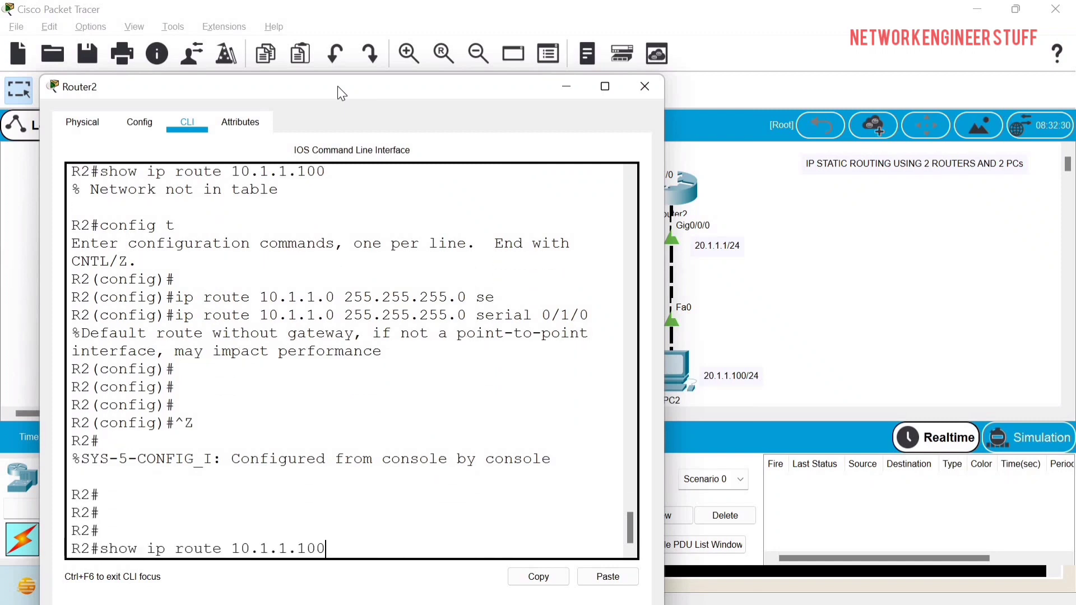
key("Return")
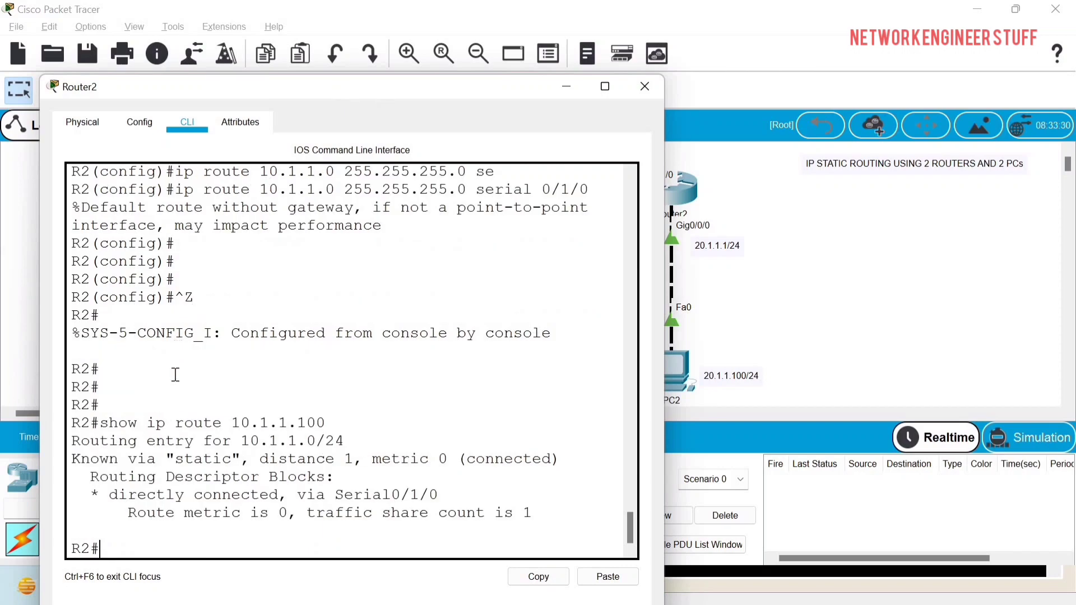
left_click_drag(110, 423, 340, 423)
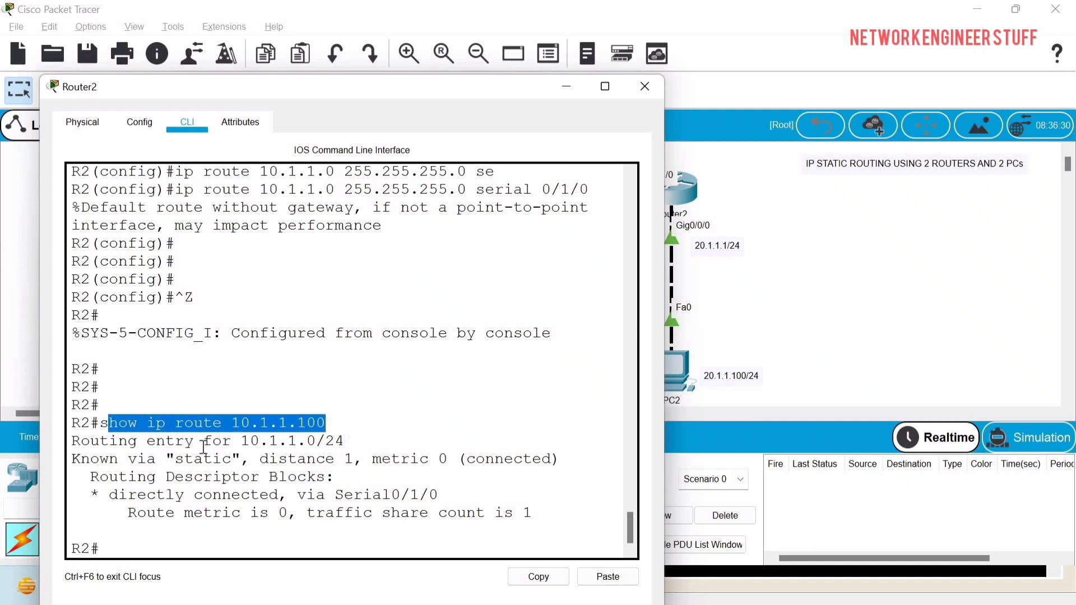
left_click_drag(241, 441, 354, 442)
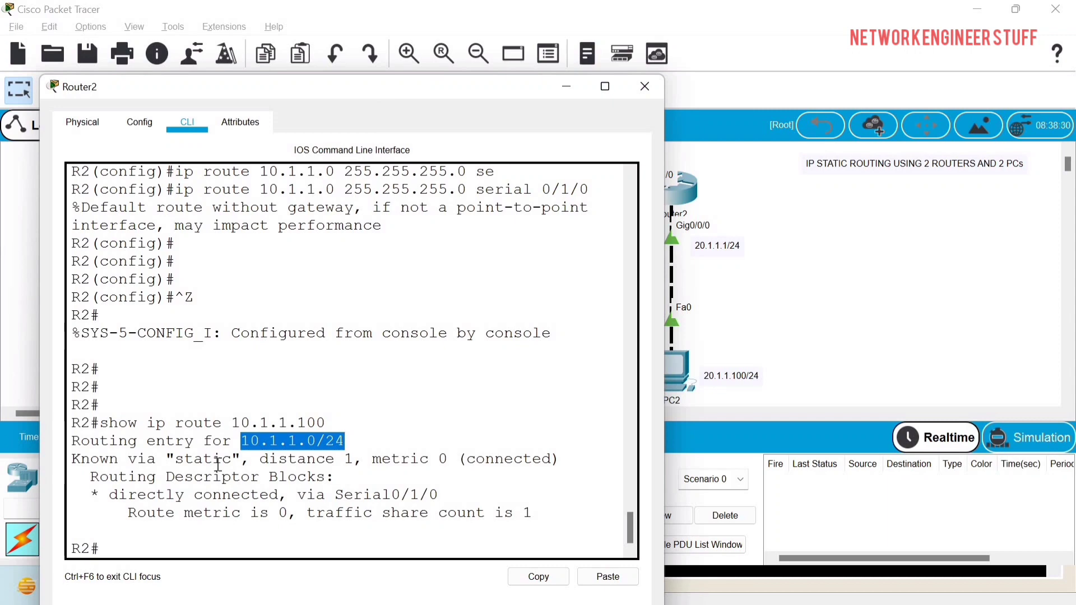
double_click(225, 458)
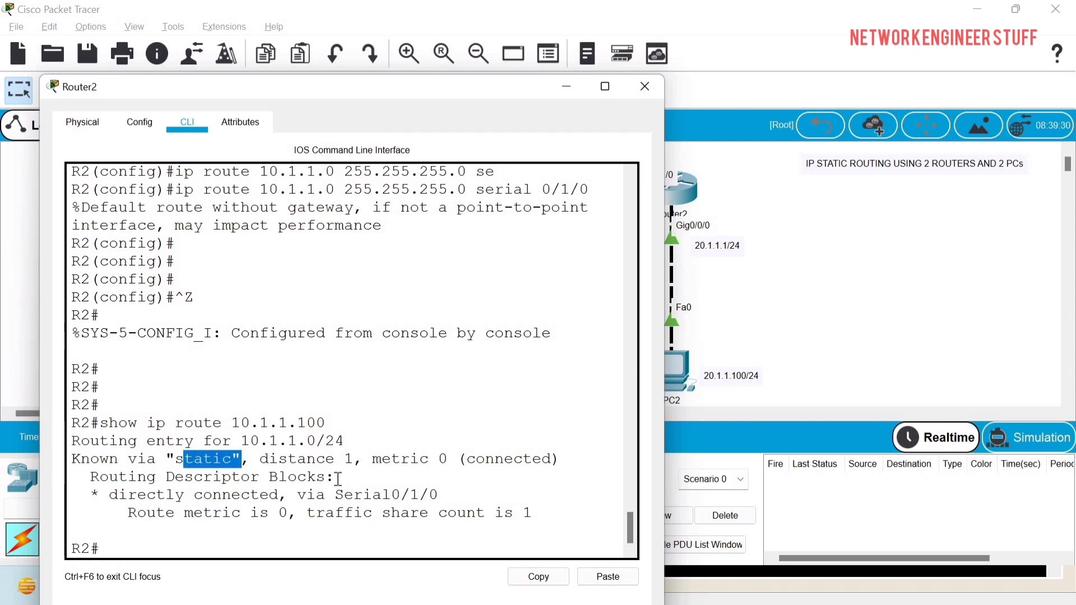
left_click(335, 499)
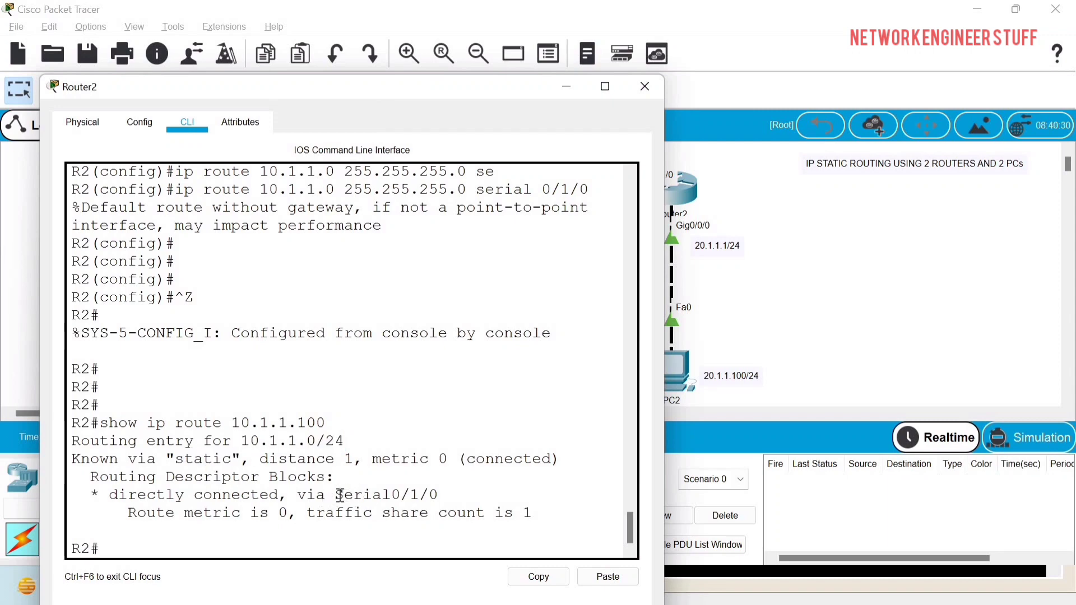
left_click_drag(334, 496, 442, 496)
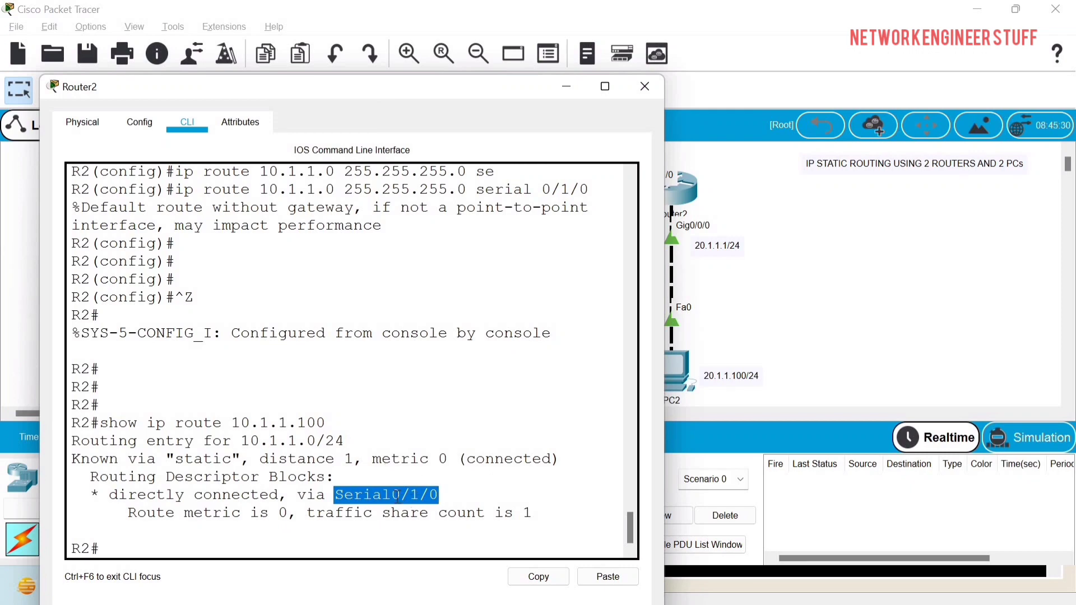
left_click(387, 434)
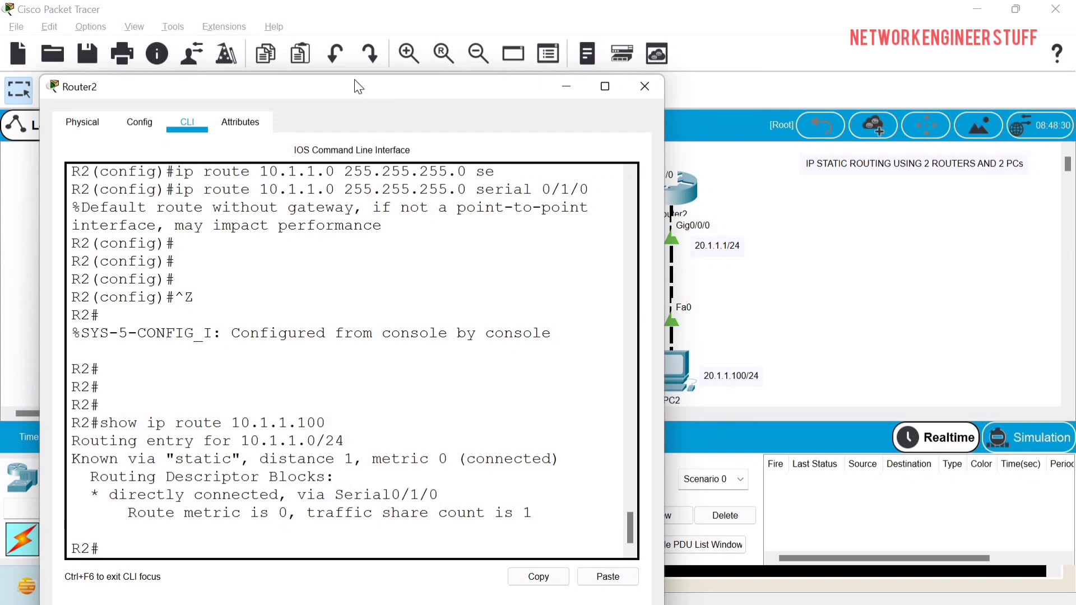
Move Router2's window aside, switch to PC1's command prompt and ping PC2 at 20.1.1.100 again.
left_click_drag(356, 95, 856, 90)
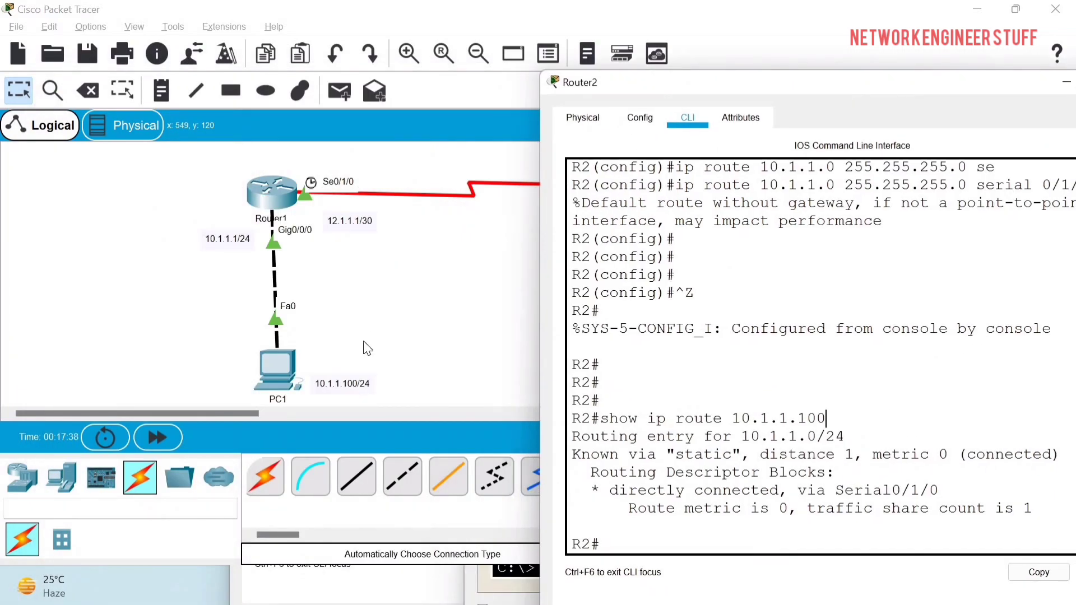
left_click(404, 328)
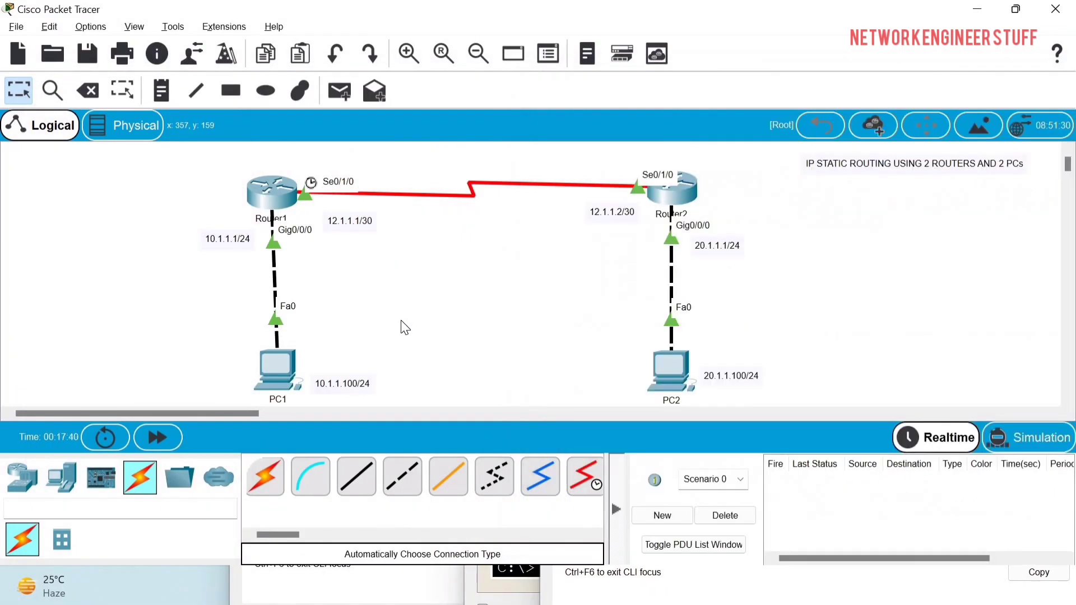
key("alt+Tab")
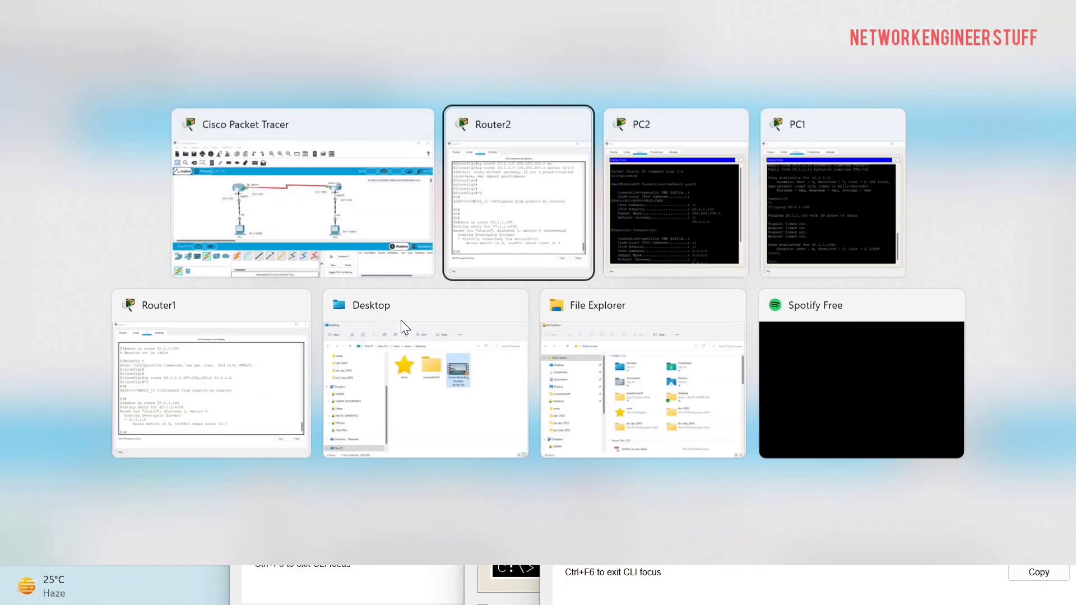
key("alt+Tab")
key("alt+Tab")
key("Return")
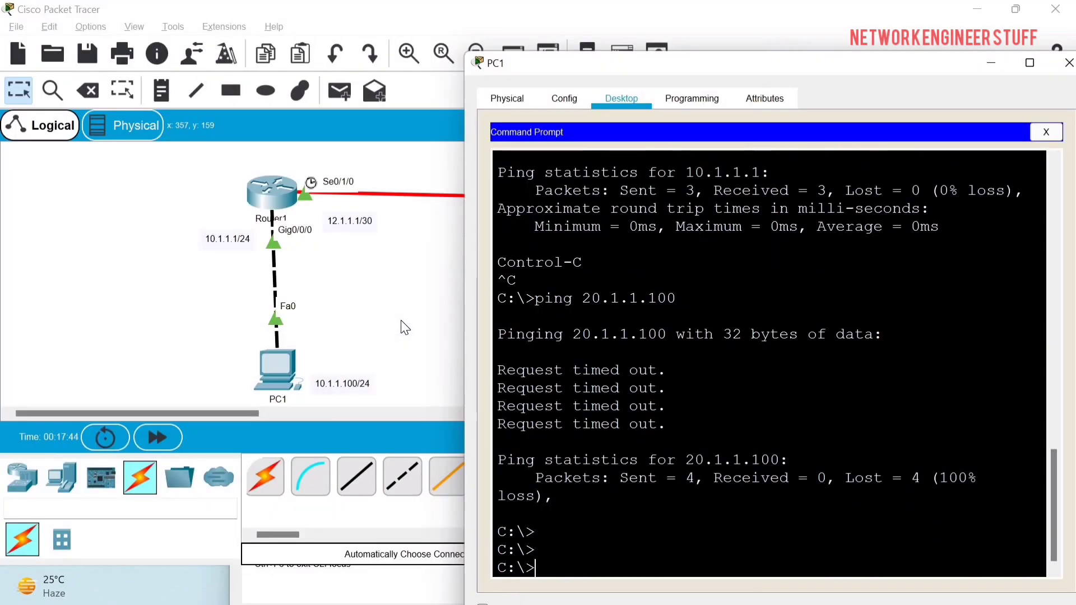
key("Up")
key("Return")
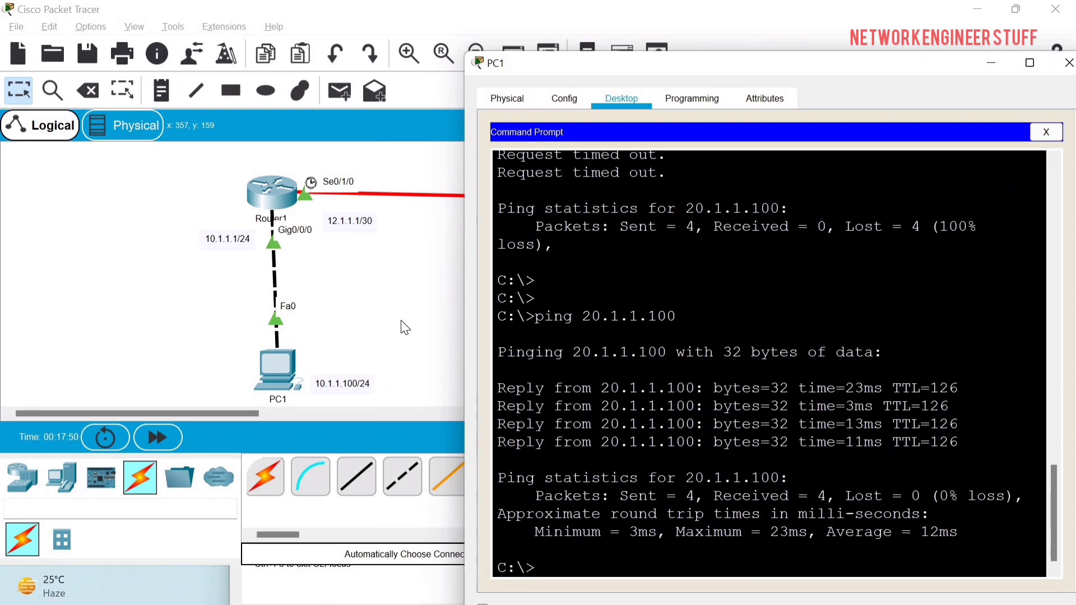
Trace the route from PC1 to 20.1.1.100, trying traceroute first and running tracert instead.
type("traceroute 20.1.1.100")
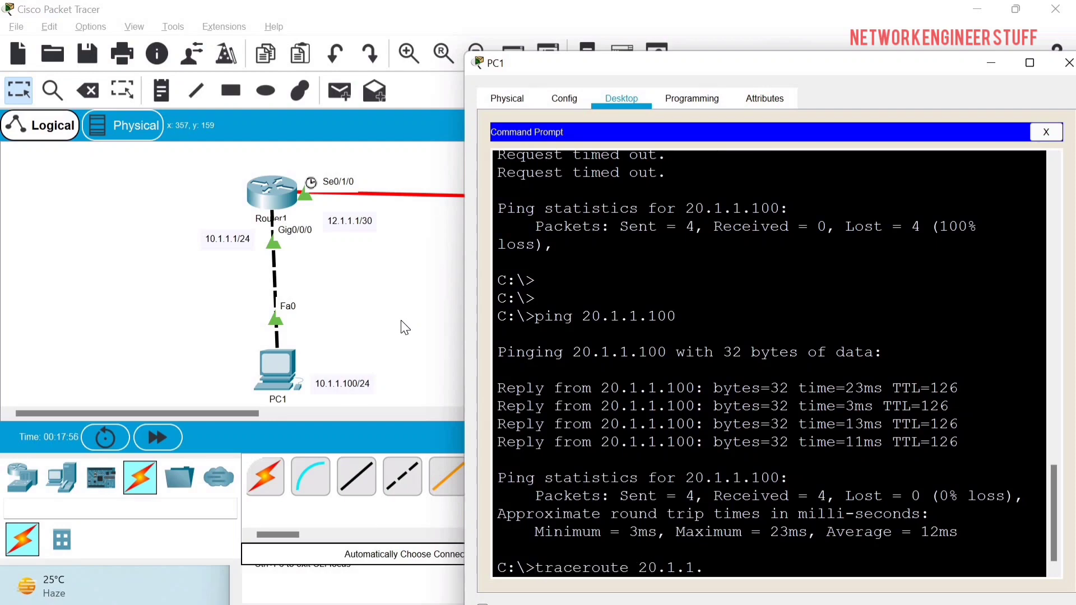
key("Return")
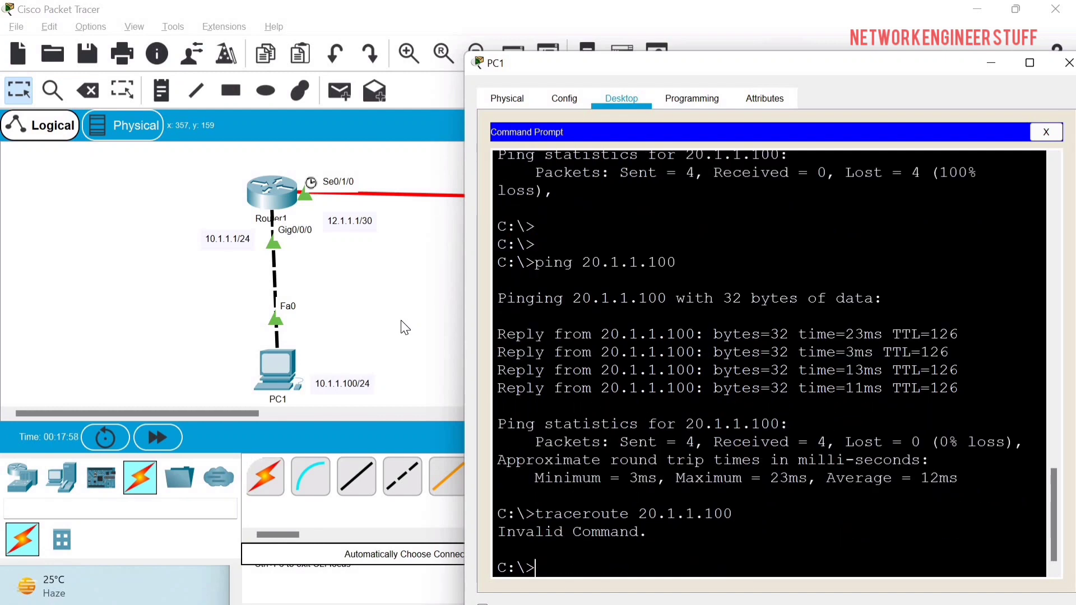
type("tracert 20.1.1.100")
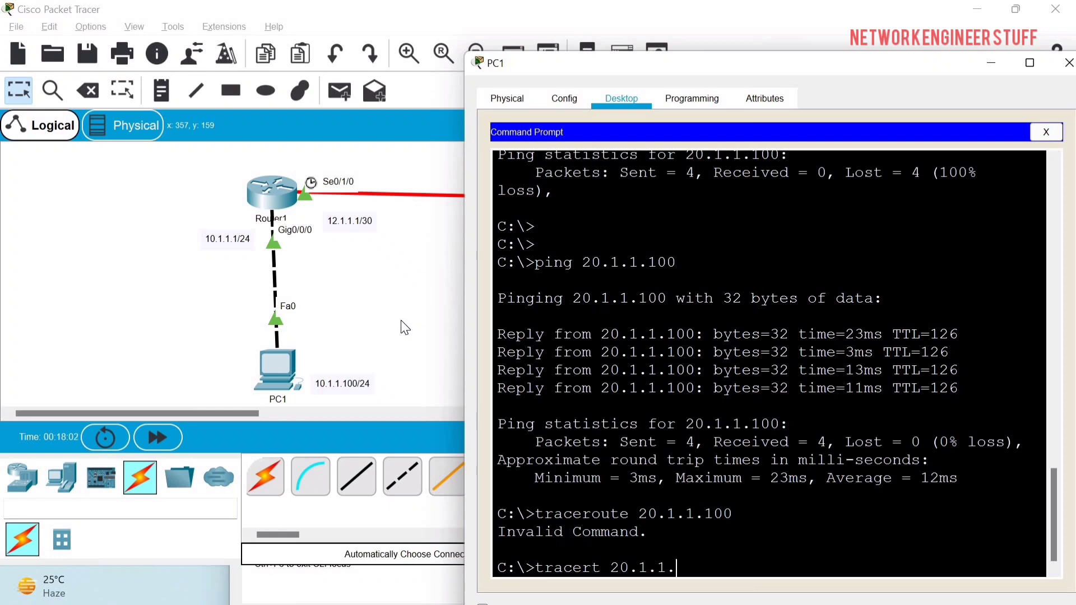
key("Return")
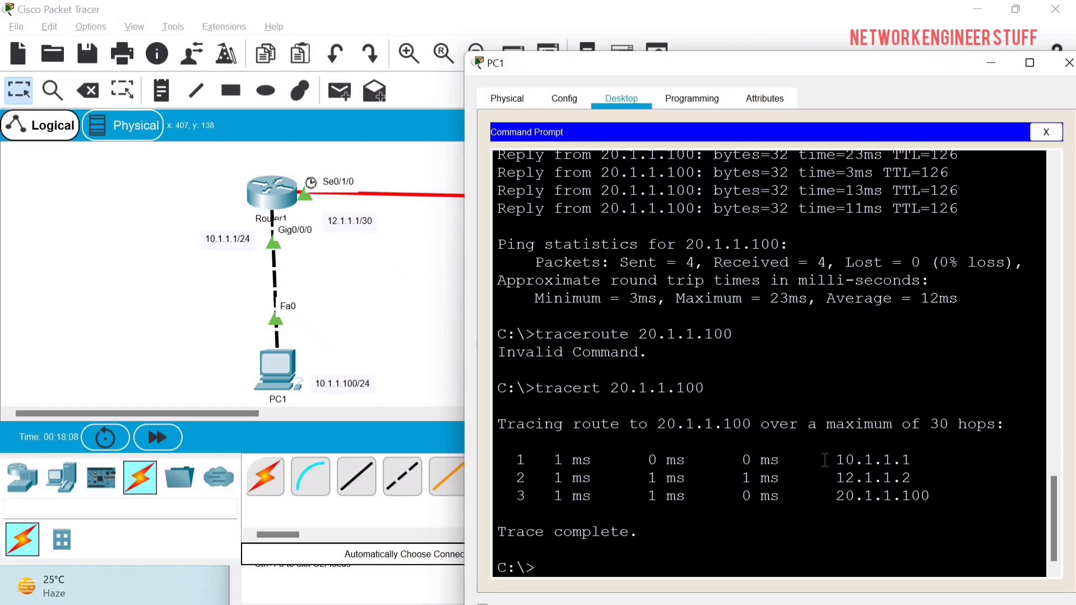
Examine each hop address in PC1's trace output and compare the hops with the topology.
left_click_drag(827, 459, 925, 460)
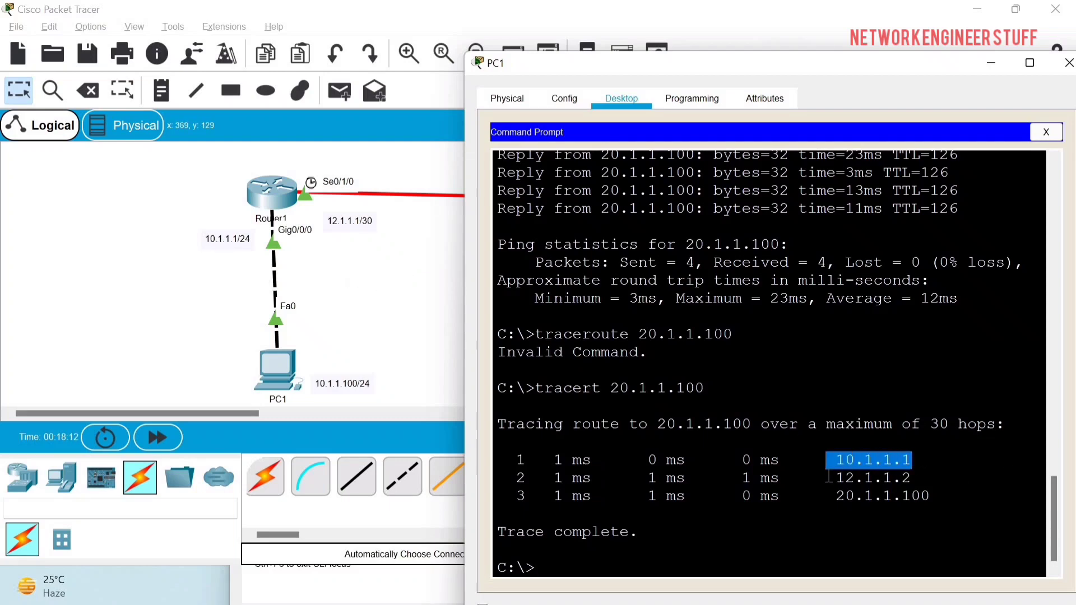
left_click_drag(829, 477, 845, 90)
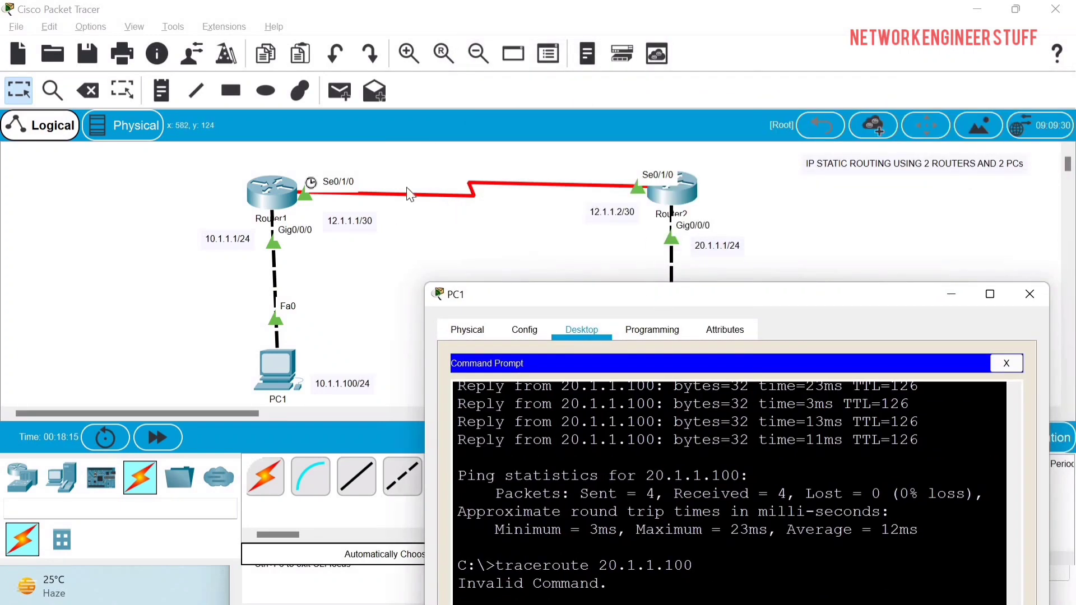
left_click_drag(659, 298, 220, 115)
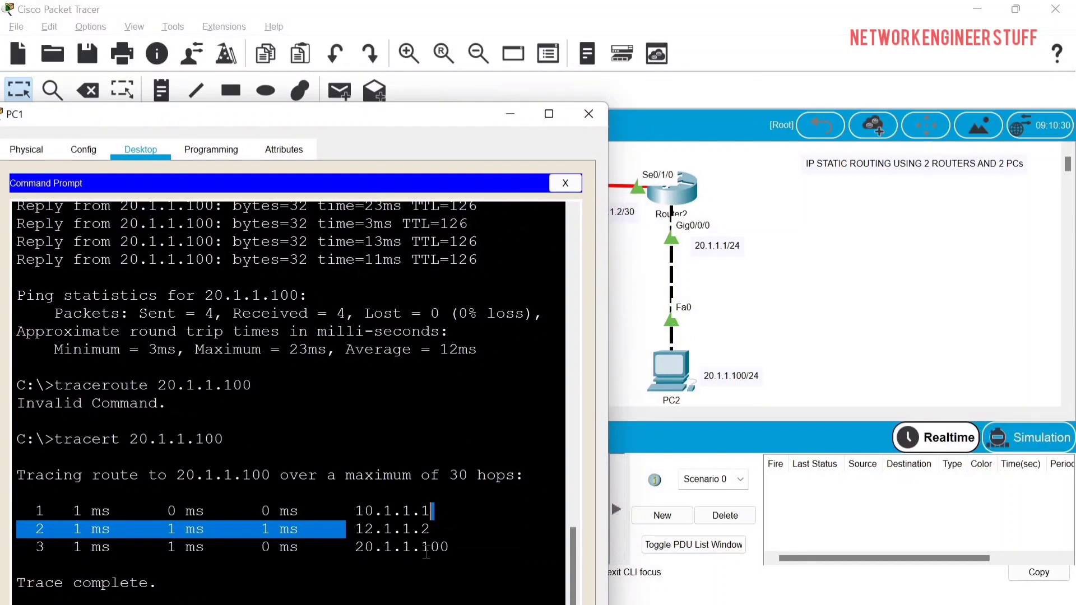
left_click_drag(355, 547, 452, 552)
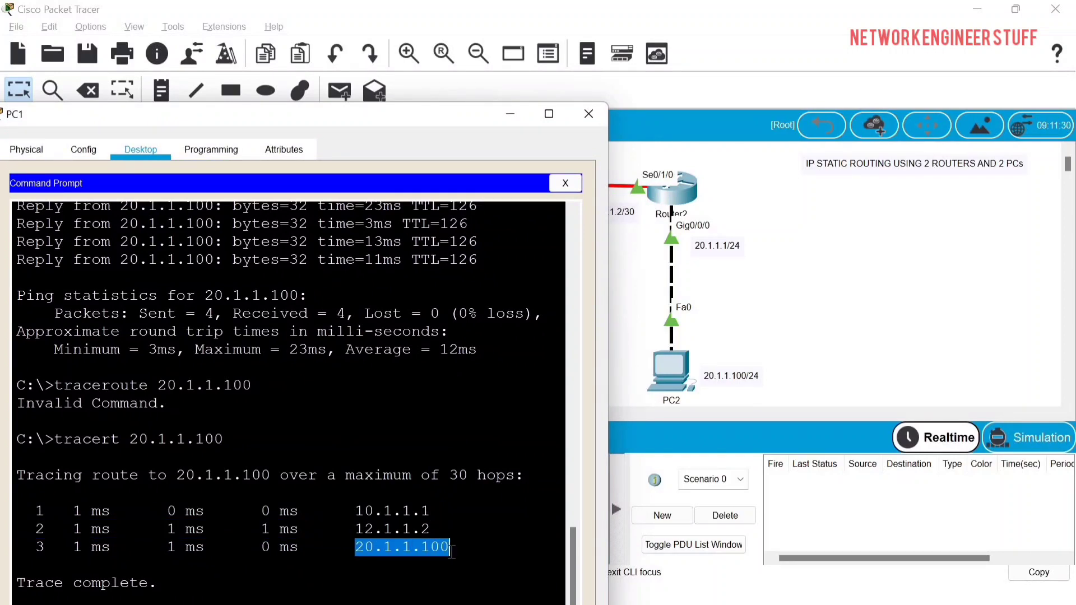